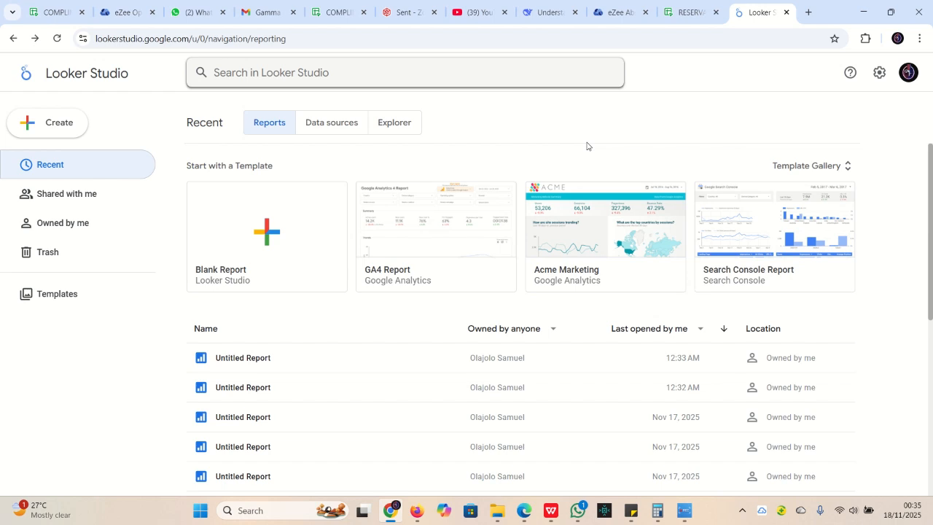
Review the laptop sales spreadsheet, then start a new blank Looker Studio report
click(549, 511)
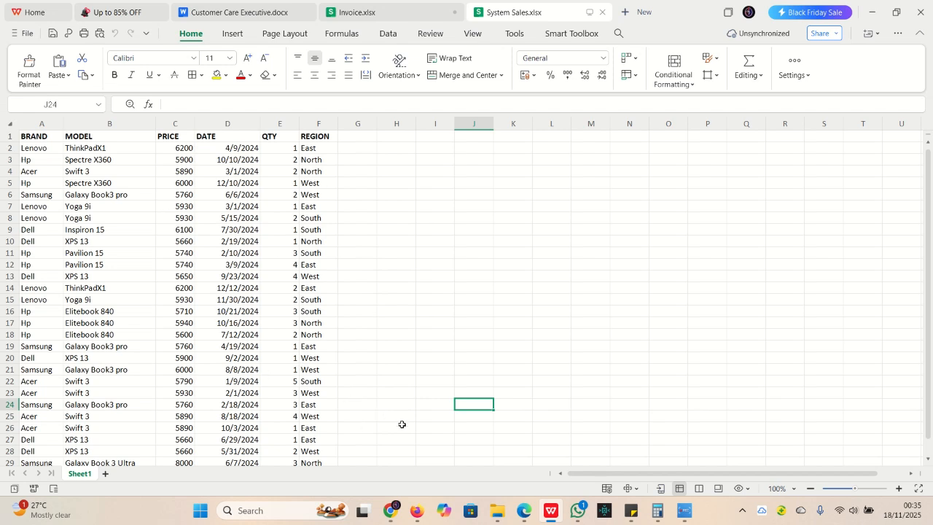
click(391, 510)
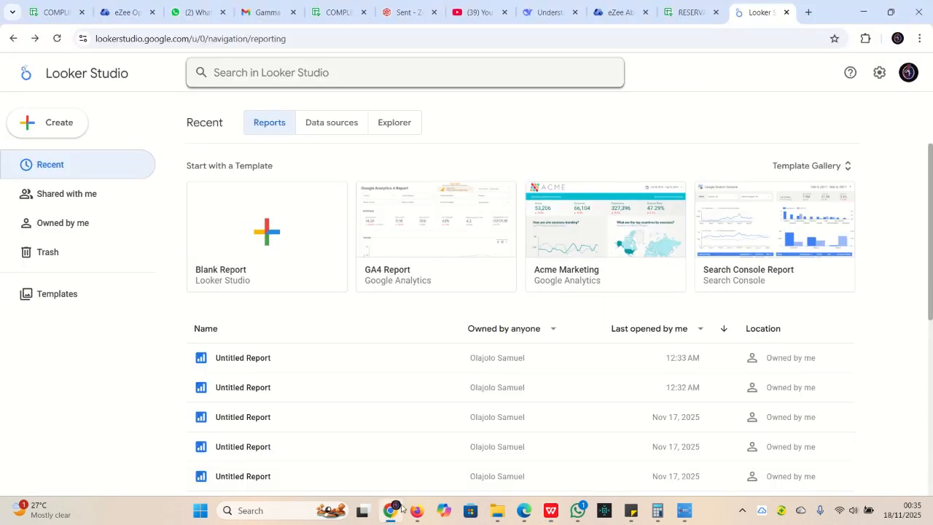
click(52, 121)
click(62, 159)
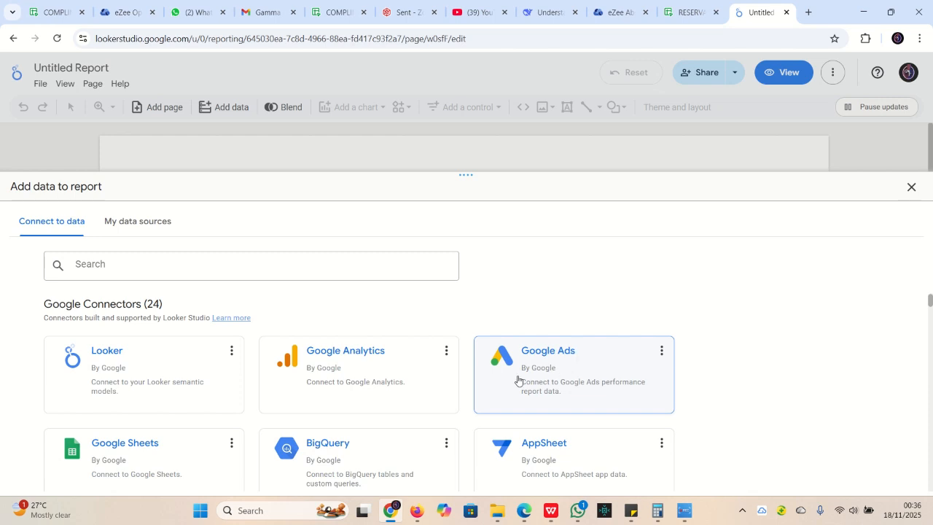
Connect the report to Sheet1 of the System data spreadsheet through the Google Sheets connector
scroll(319, 396, down, 2)
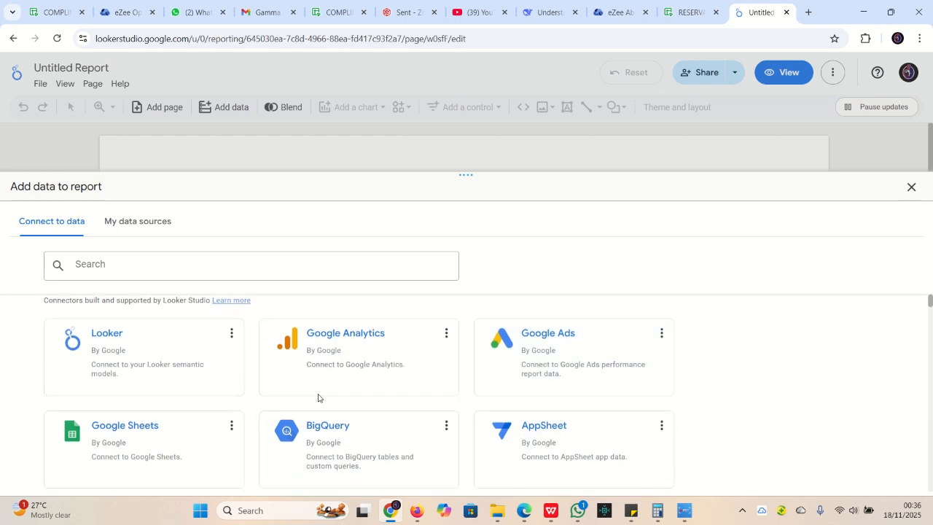
scroll(318, 396, down, 1)
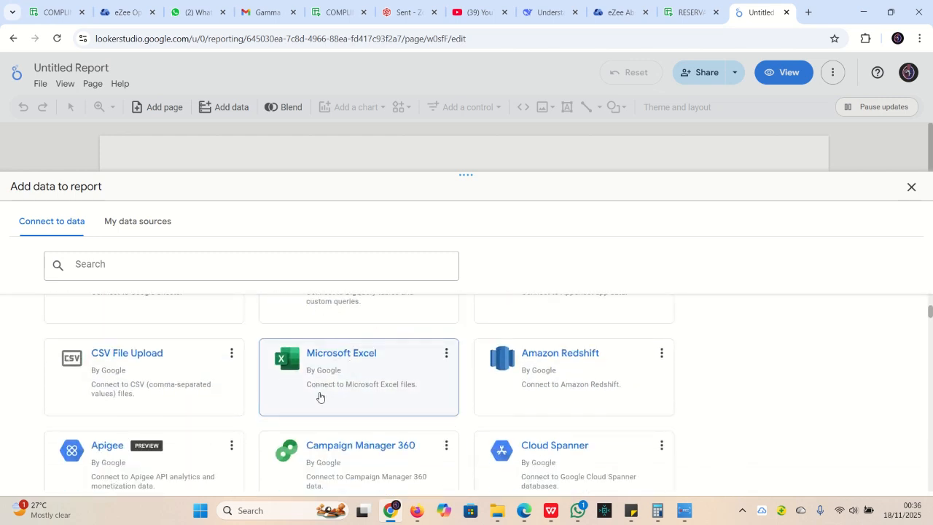
scroll(552, 439, down, 1)
scroll(552, 439, down, 6)
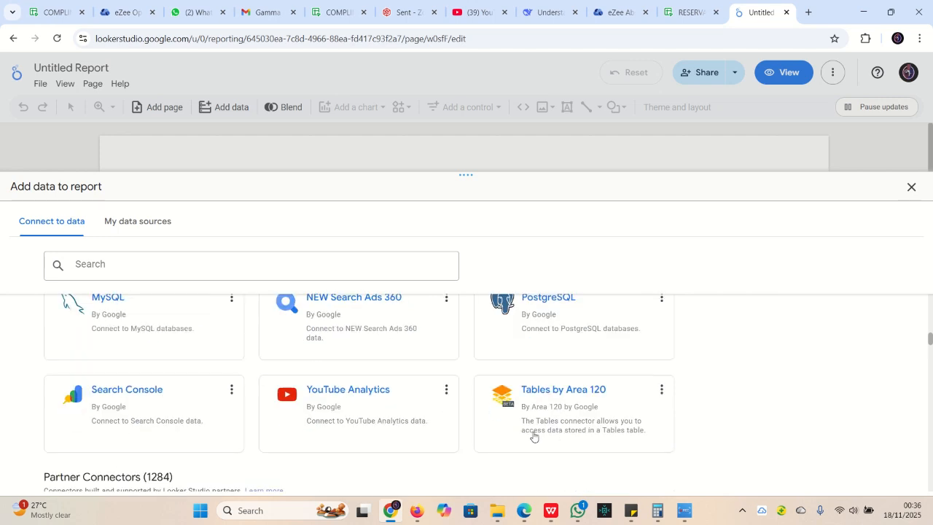
scroll(361, 437, down, 3)
scroll(362, 439, up, 8)
scroll(362, 437, up, 3)
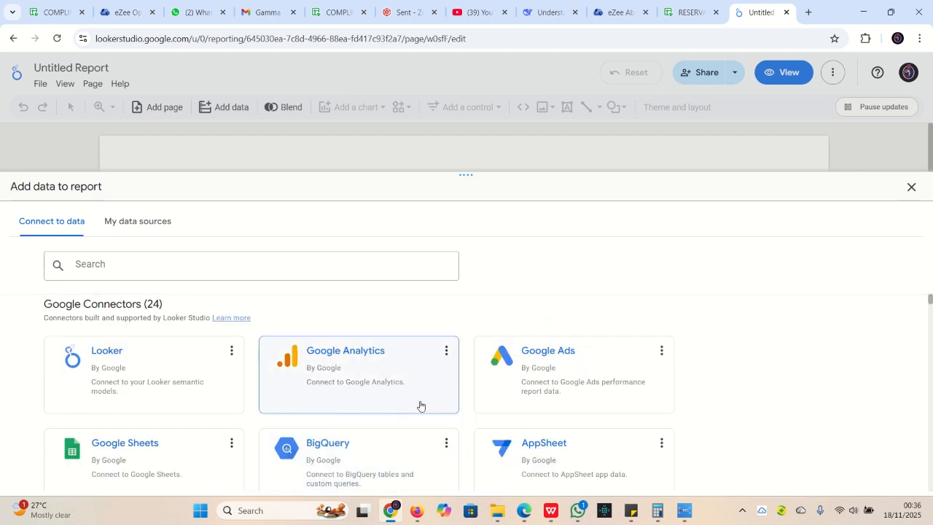
click(132, 456)
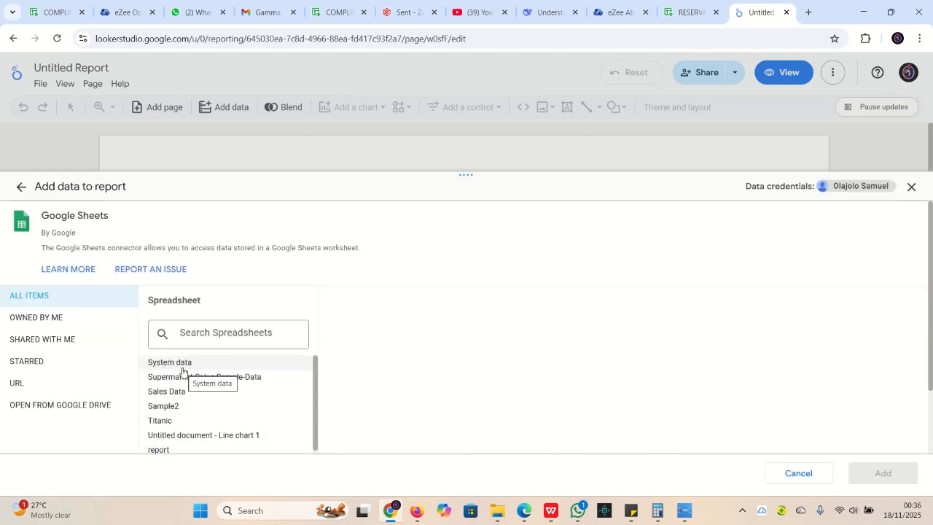
click(184, 365)
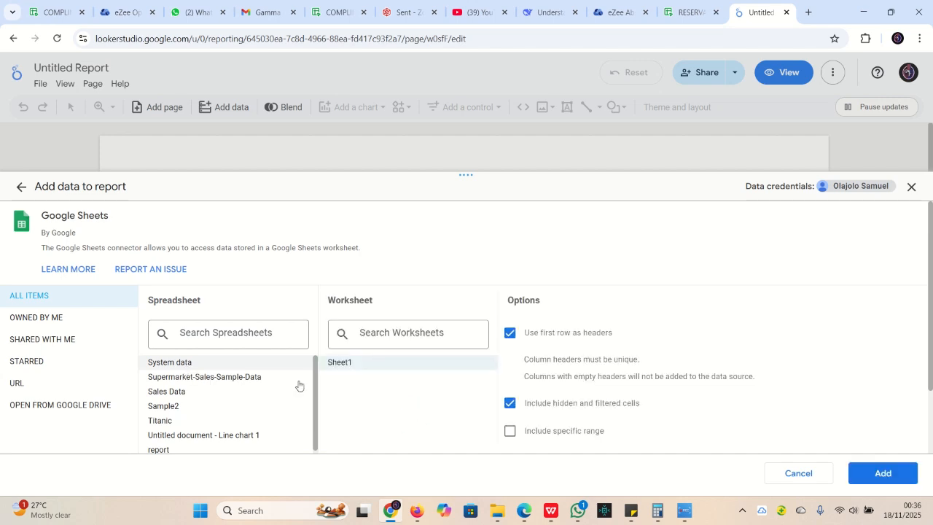
click(882, 473)
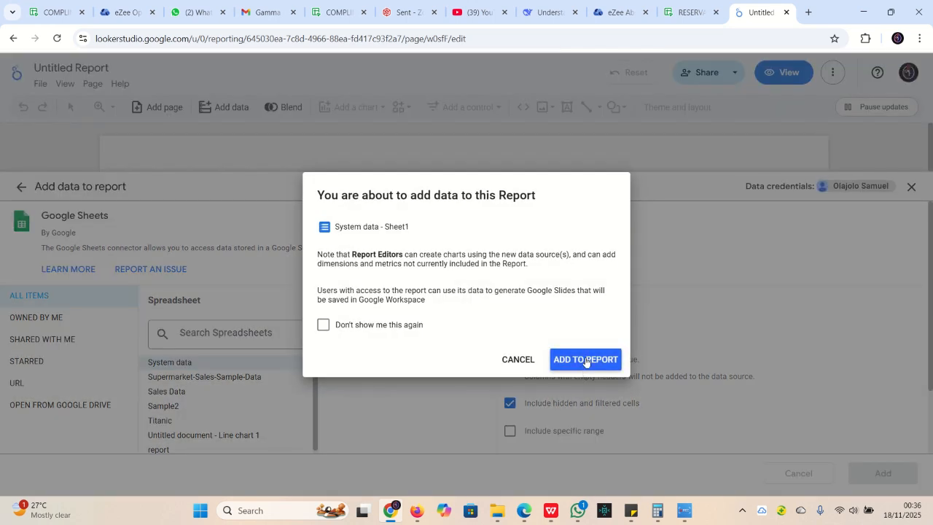
Add System data - Sheet1 to the report, then browse and close the Theme and layout panel
click(588, 358)
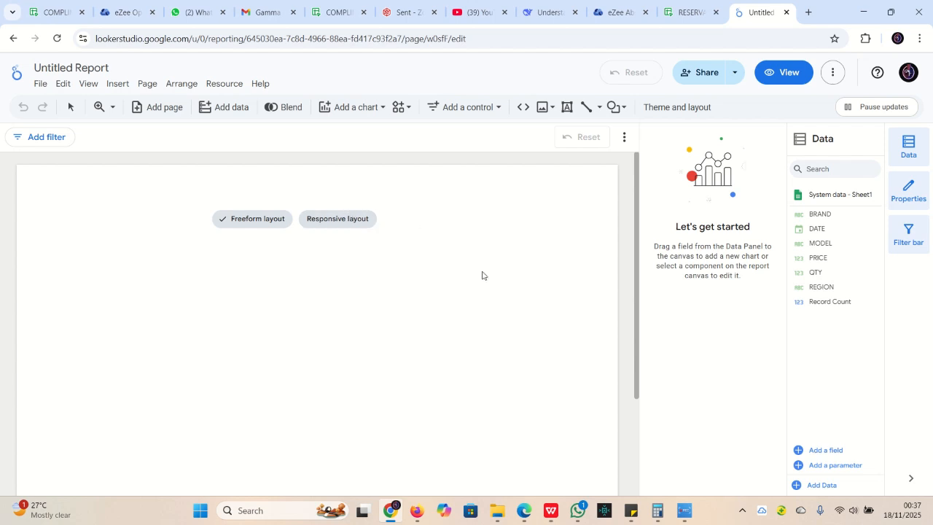
click(697, 111)
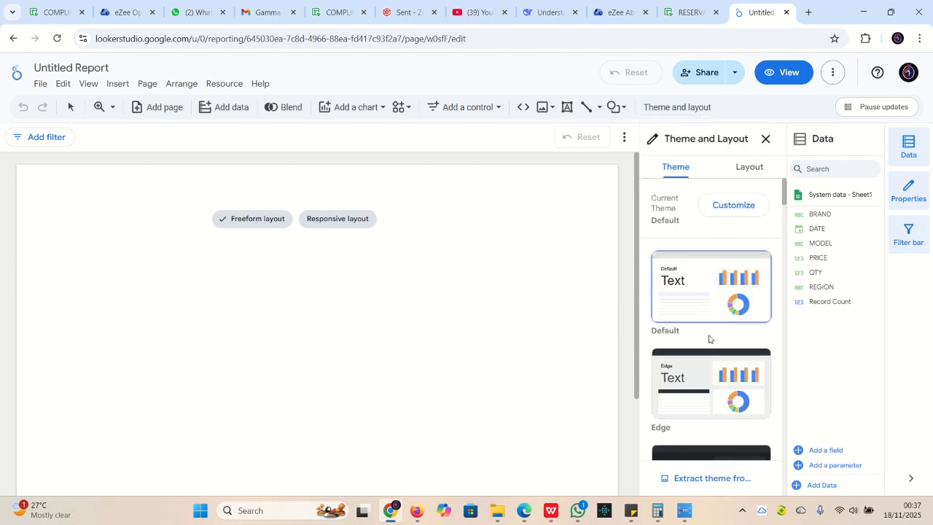
scroll(700, 350, down, 5)
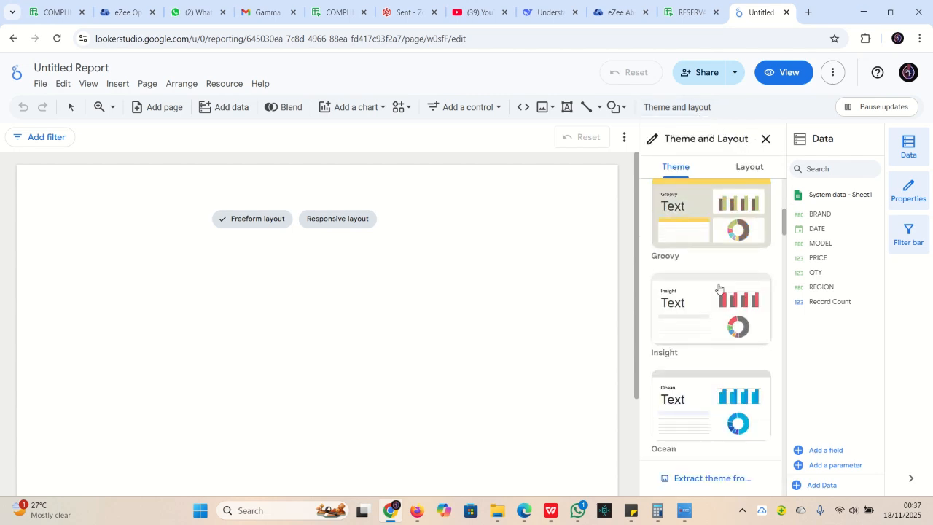
click(765, 139)
mouse_move(252, 223)
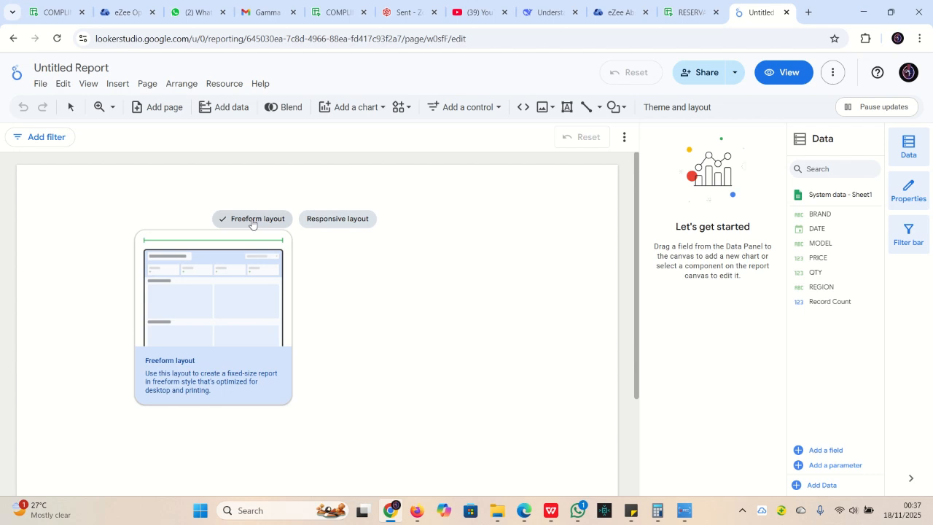
click(567, 108)
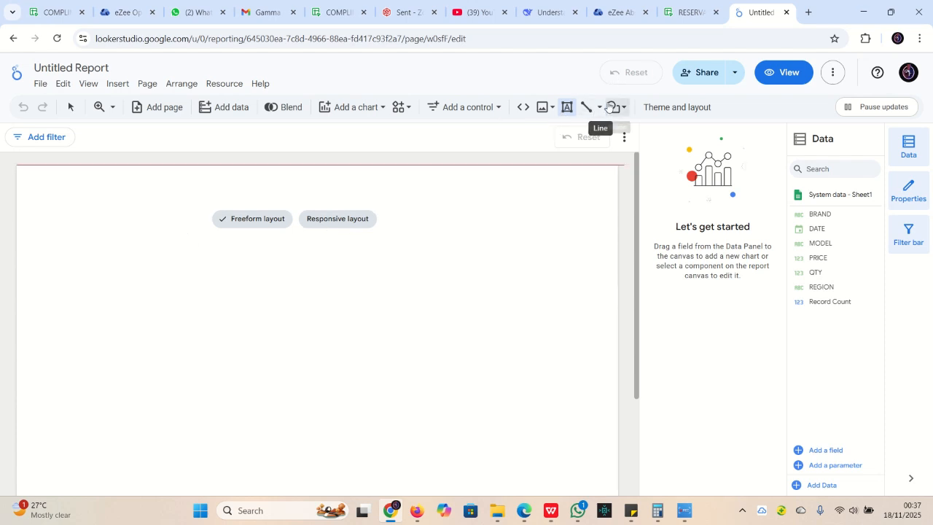
click(624, 109)
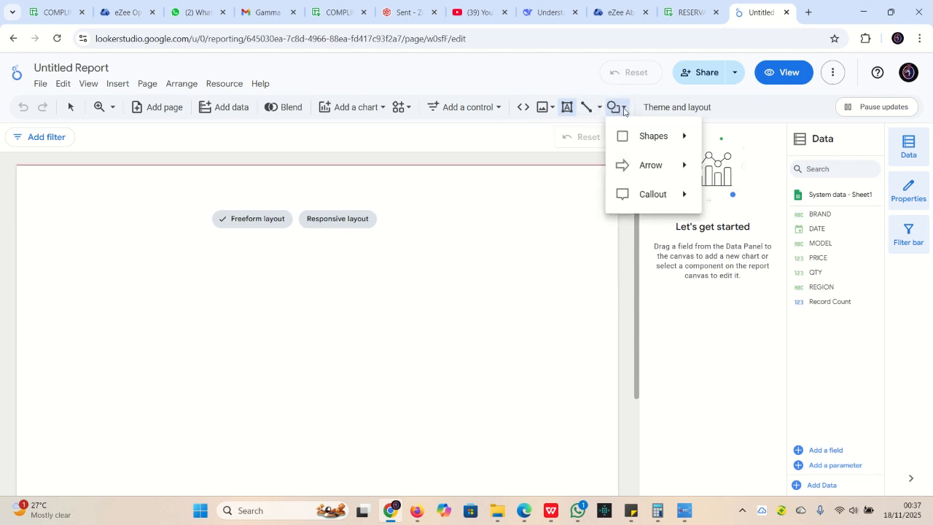
click(599, 110)
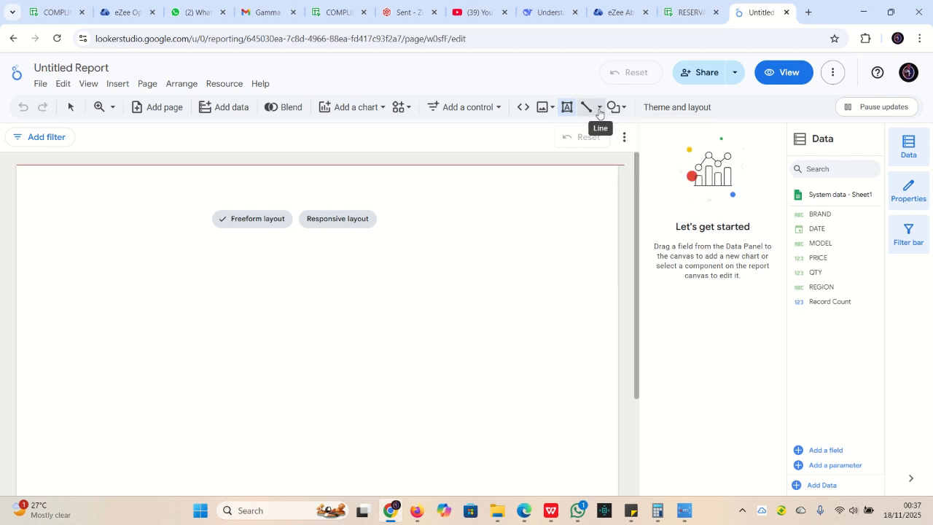
click(567, 107)
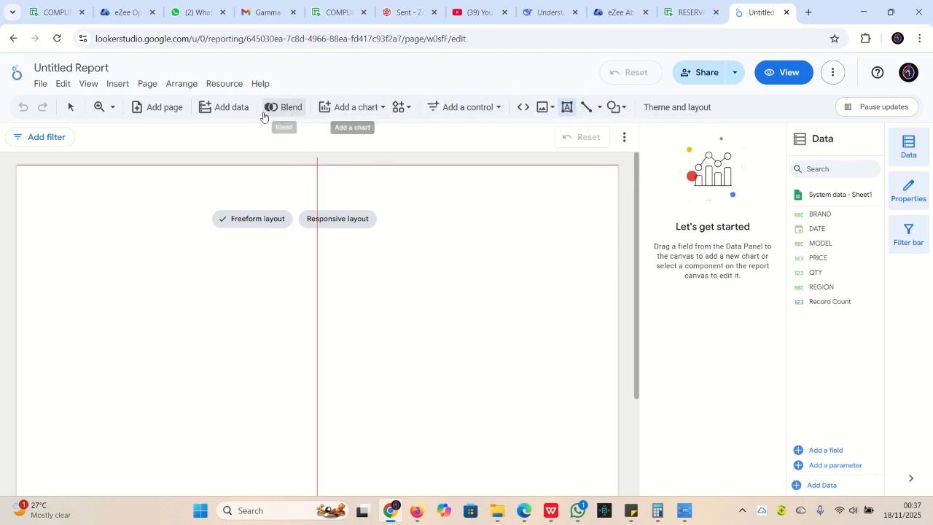
click(370, 113)
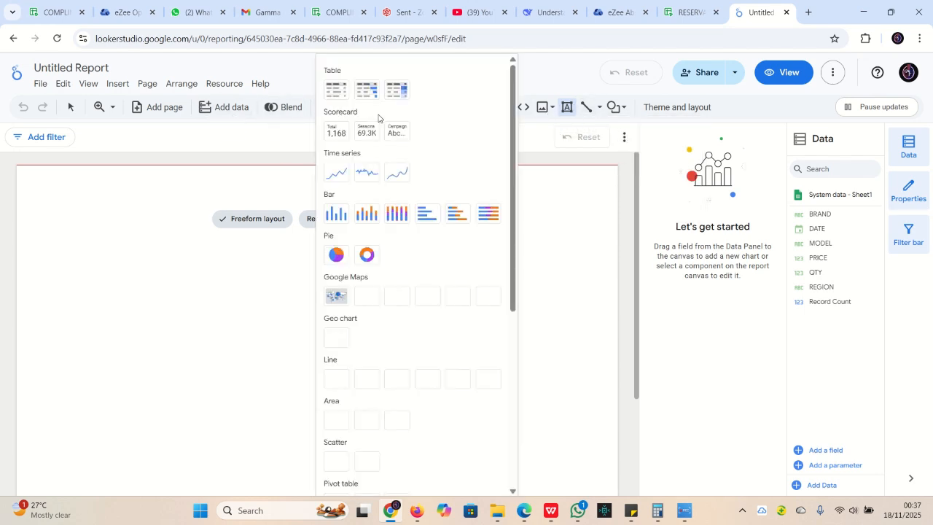
click(553, 69)
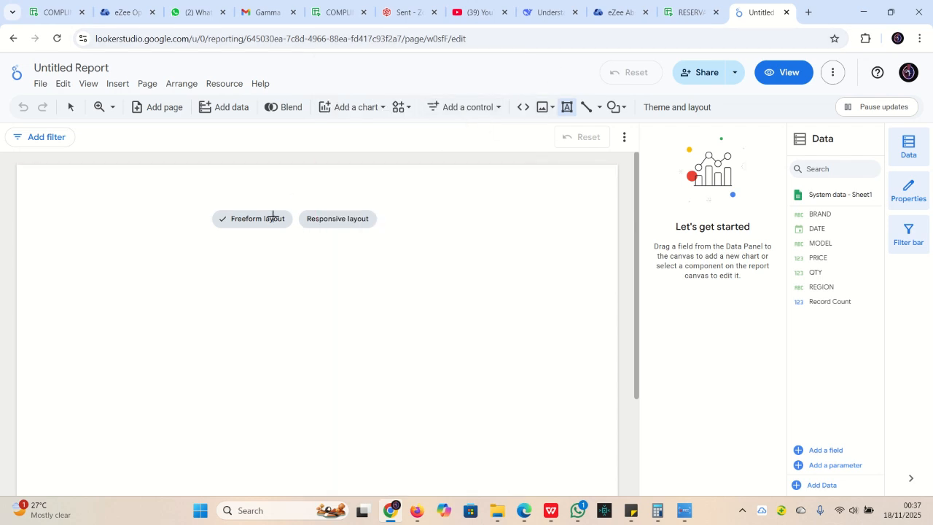
click(567, 107)
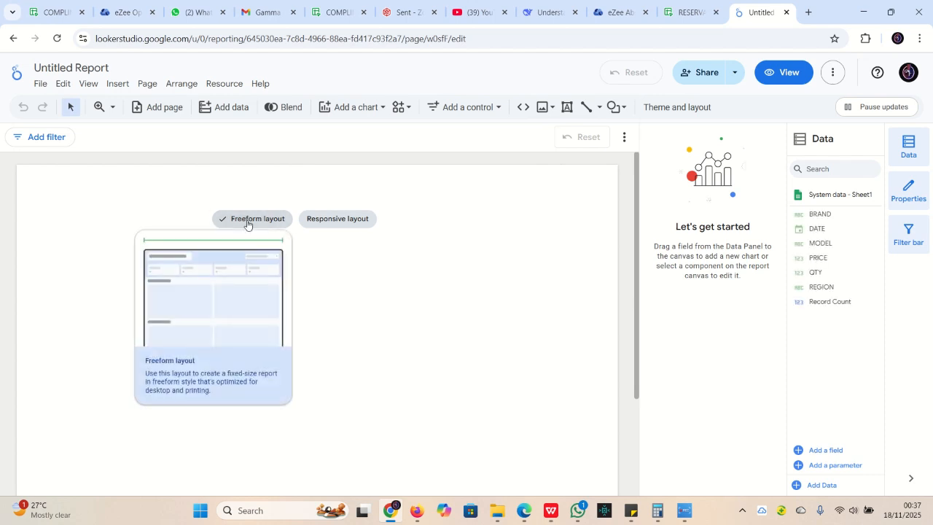
Draw a light grey rectangle across the top of the page and shorten it slightly
click(615, 107)
mouse_move(663, 136)
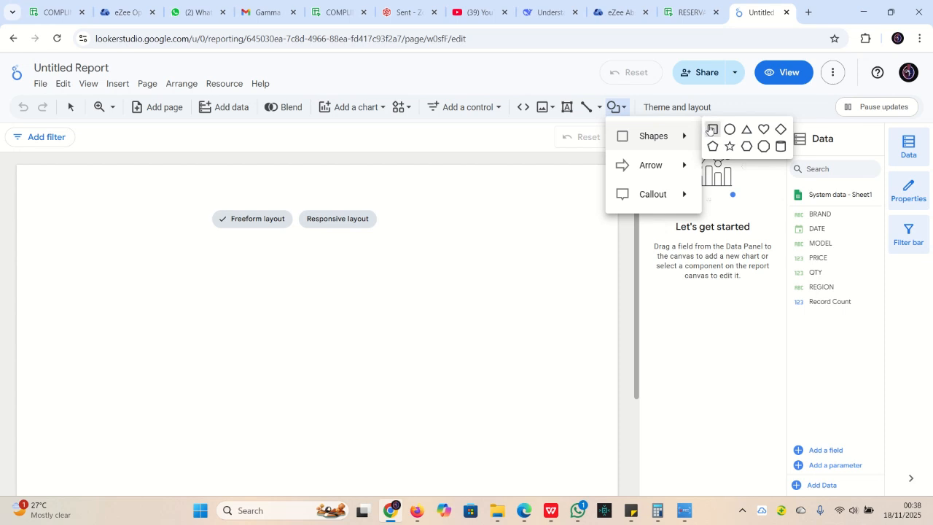
click(709, 126)
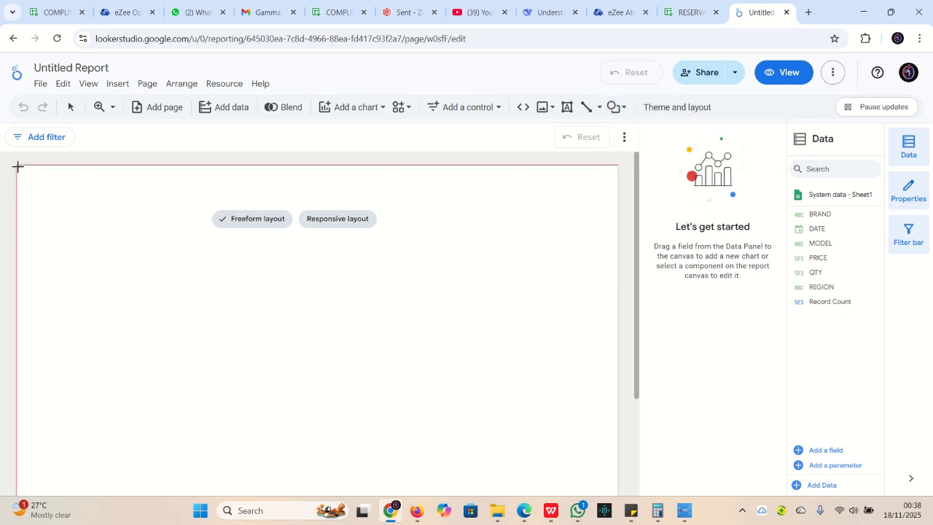
drag(16, 164, 618, 239)
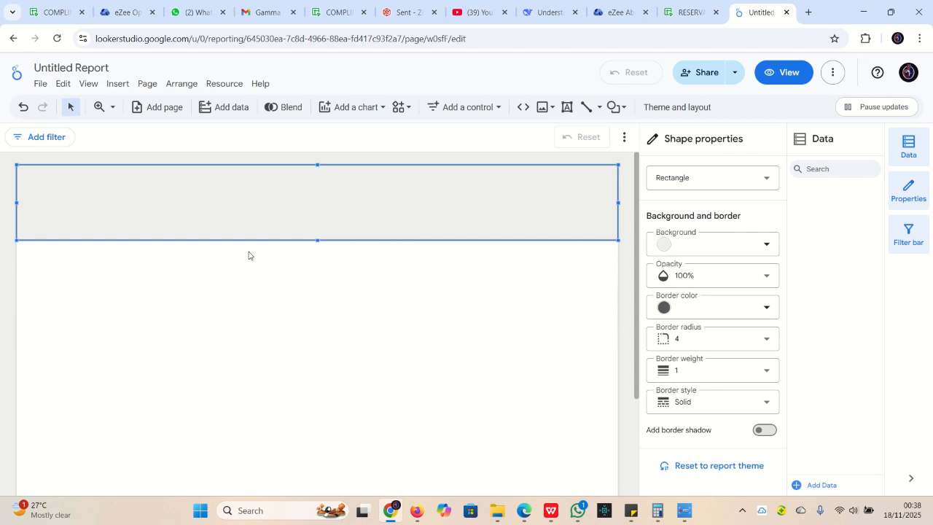
click(270, 268)
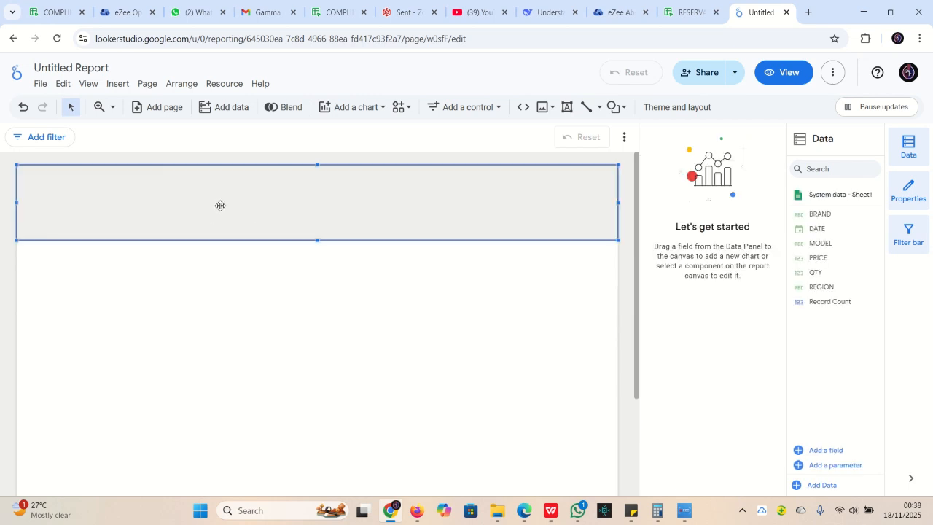
click(221, 205)
drag(317, 241, 317, 214)
click(572, 113)
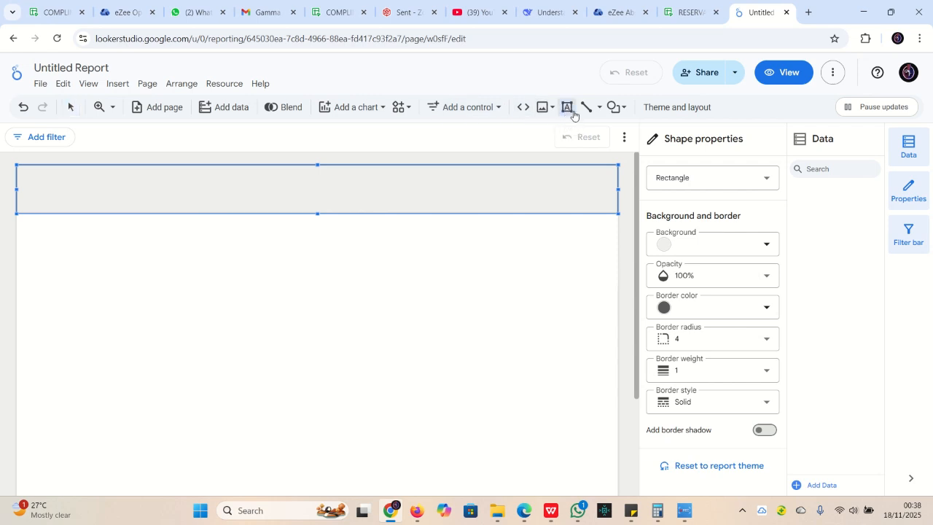
Add a 'LAPTOP SALES' title text box inside the header band and reduce its height
drag(31, 174, 225, 206)
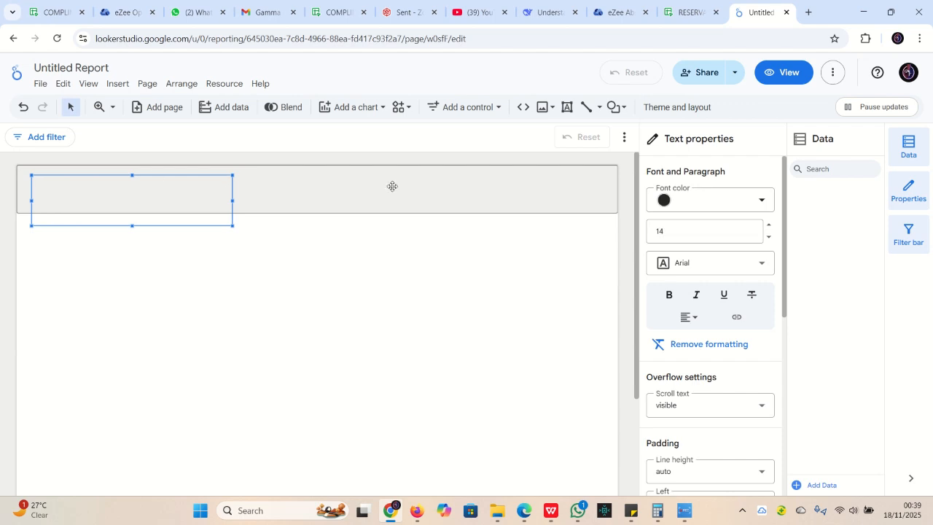
text(LAPTOP SALES)
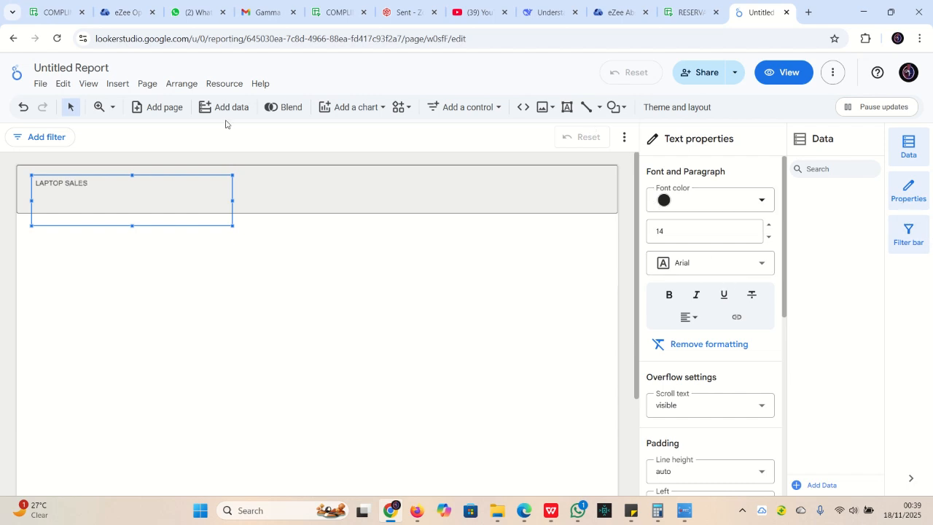
drag(132, 226, 132, 206)
click(250, 193)
click(141, 195)
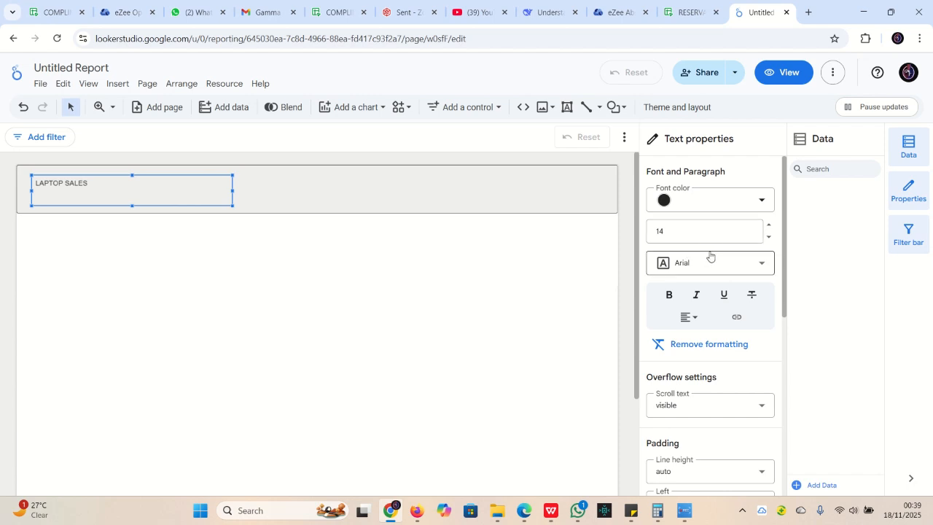
Raise the title's font size to 43 and make it bold
click(768, 227)
click(768, 226)
click(768, 227)
click(768, 227)
click(767, 227)
click(768, 226)
click(768, 226)
click(768, 226)
click(768, 227)
click(768, 227)
click(768, 227)
click(768, 227)
click(768, 226)
click(769, 227)
click(769, 226)
click(769, 227)
click(769, 227)
click(769, 227)
click(770, 227)
click(770, 227)
click(770, 227)
click(769, 227)
click(769, 226)
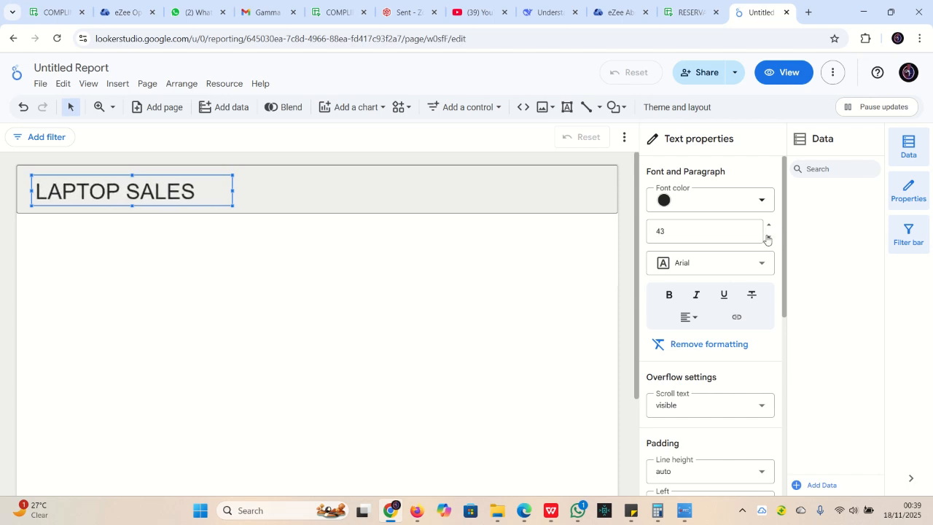
click(668, 295)
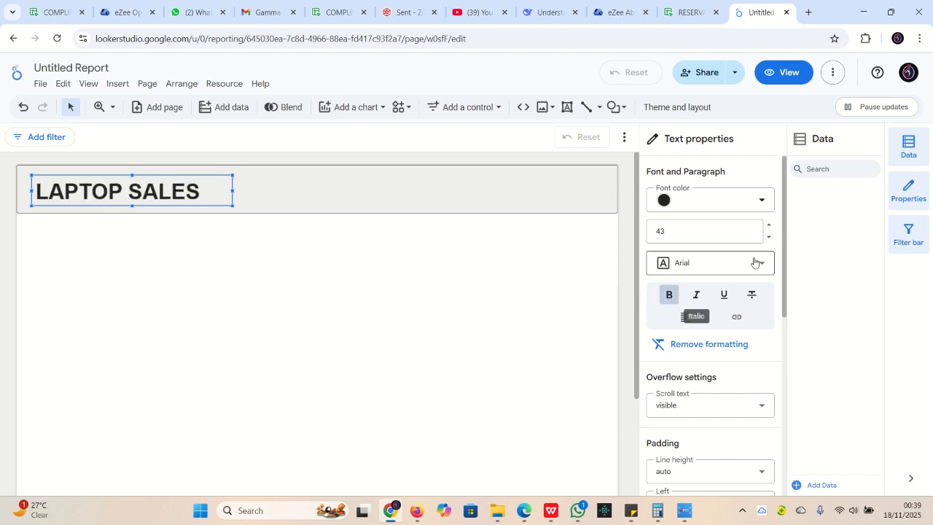
Give the LAPTOP SALES title magenta font colour and a grey box background
scroll(724, 232, down, 3)
scroll(699, 218, up, 3)
click(659, 203)
click(833, 256)
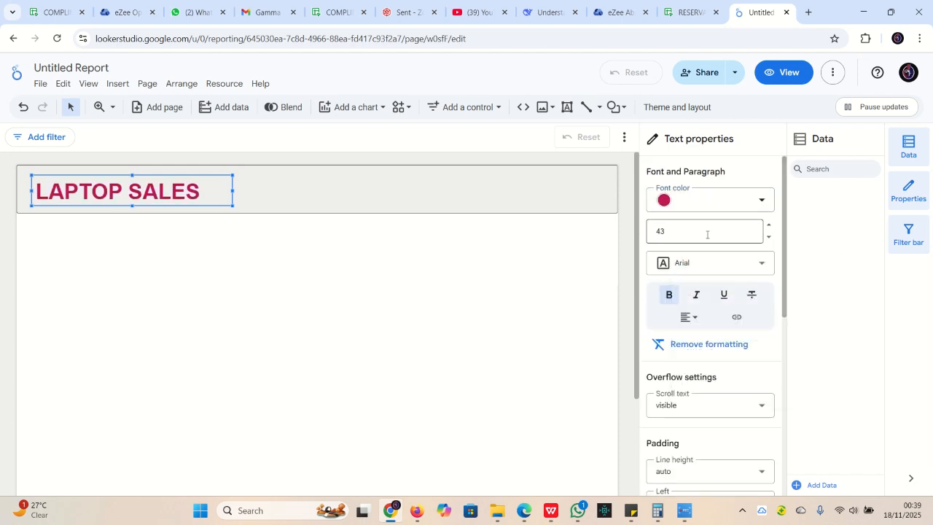
scroll(733, 309, down, 3)
scroll(733, 310, down, 2)
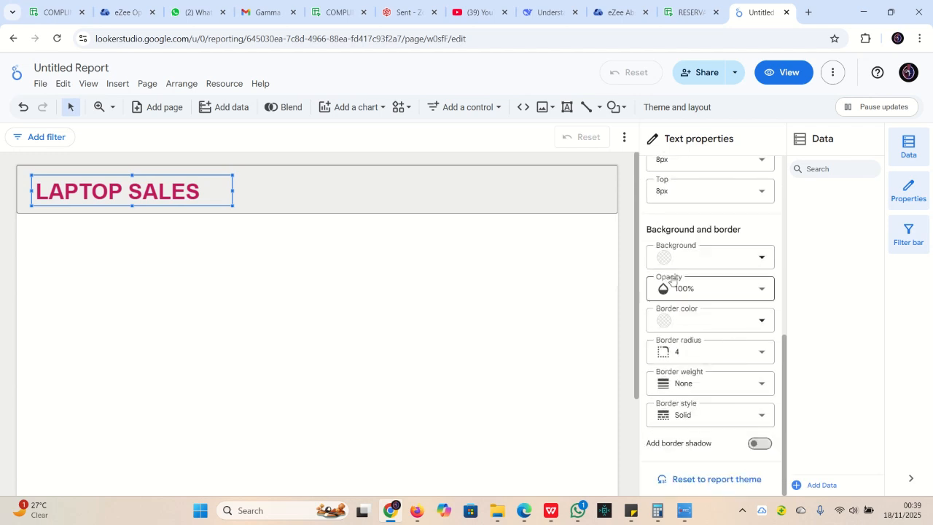
click(711, 261)
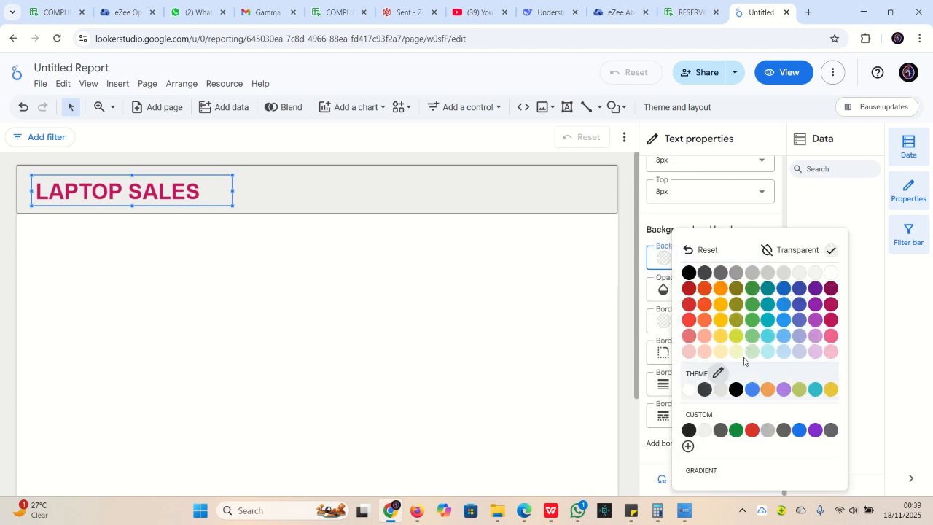
click(751, 272)
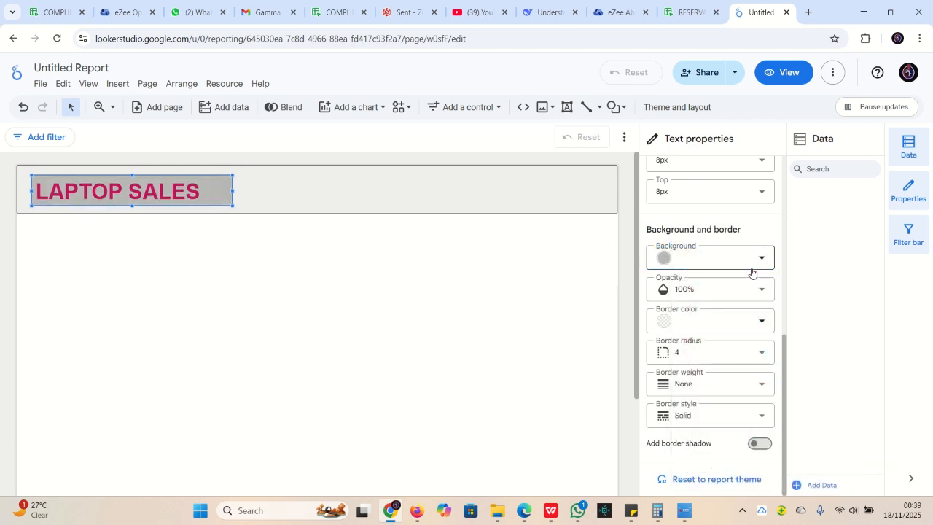
click(242, 265)
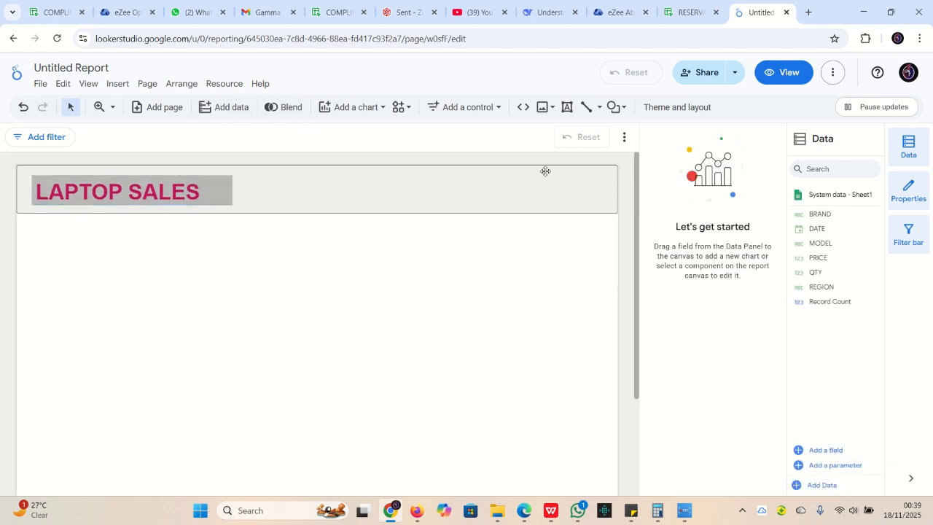
Draw a full-width horizontal line across the canvas just below the header band
click(587, 108)
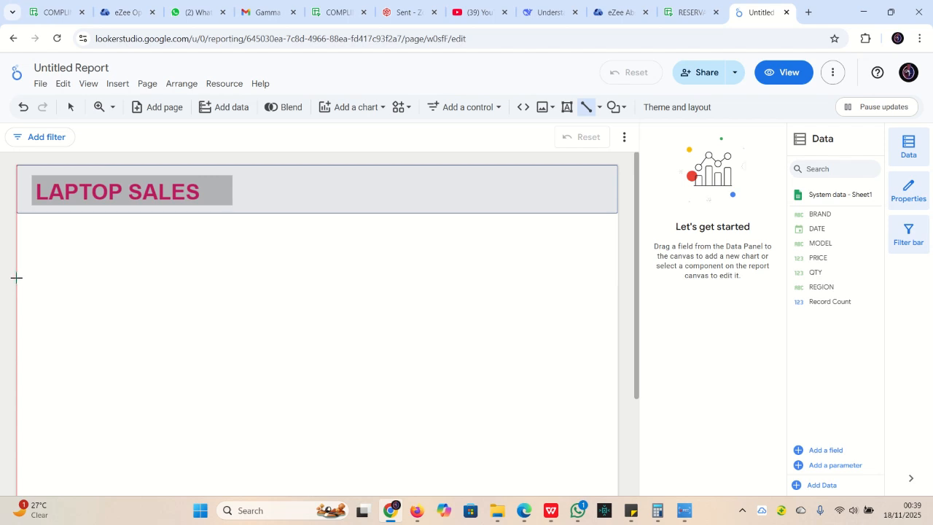
mouse_move(17, 290)
mouse_down()
mouse_move(446, 299)
mouse_move(614, 289)
mouse_up()
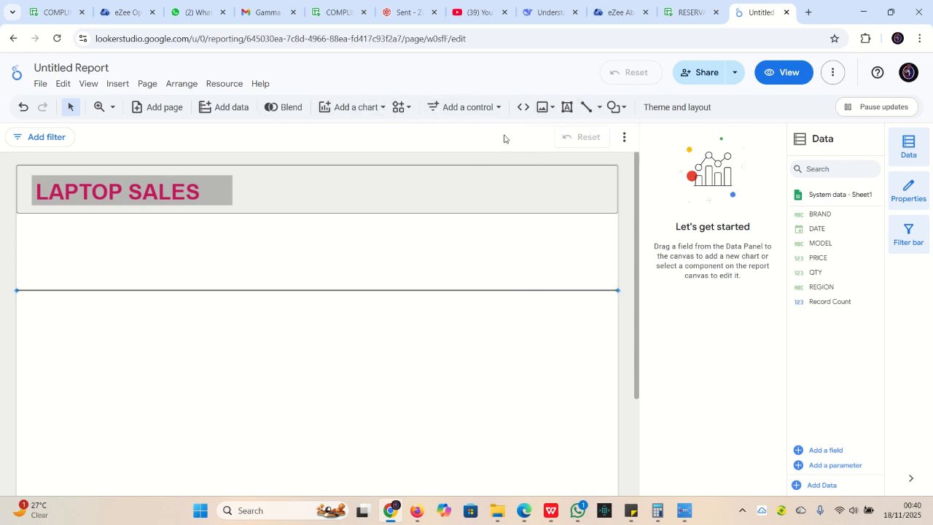
Place a scorecard below the title and change its metric from Record Count to QTY (61)
click(360, 107)
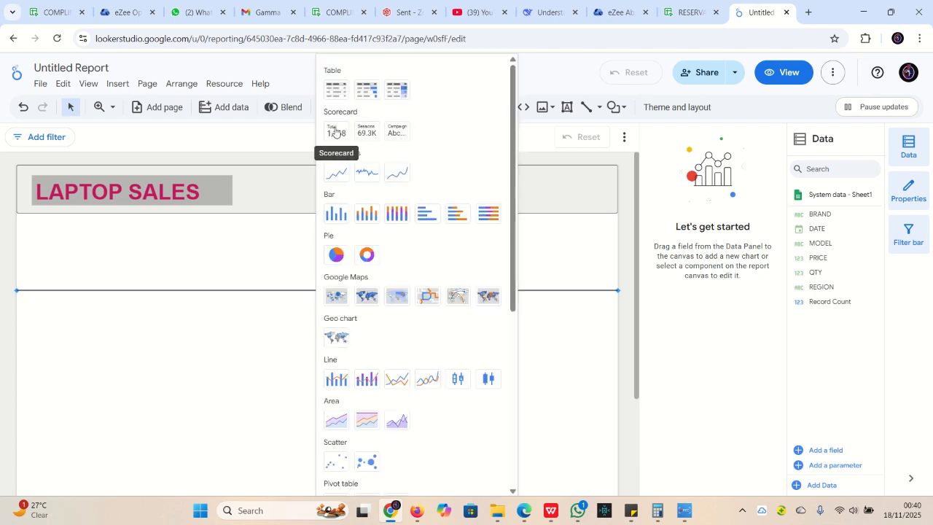
click(336, 132)
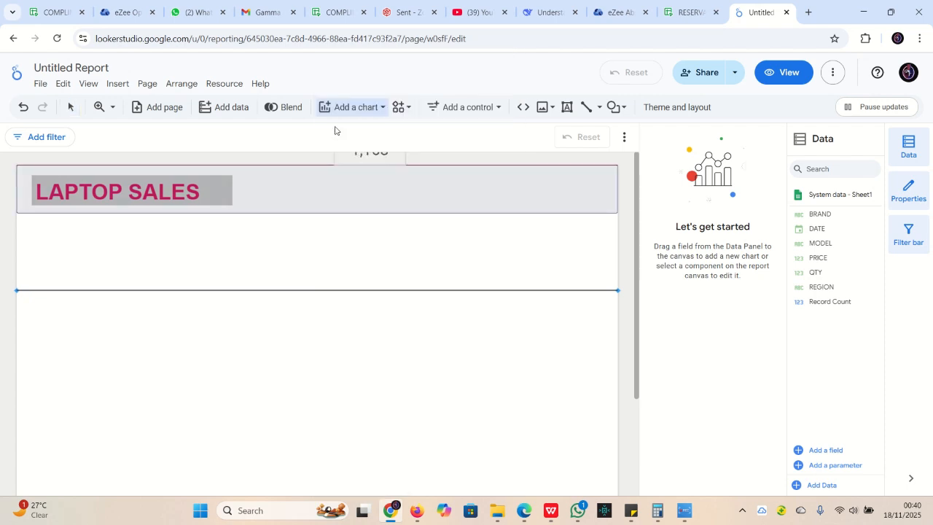
click(42, 229)
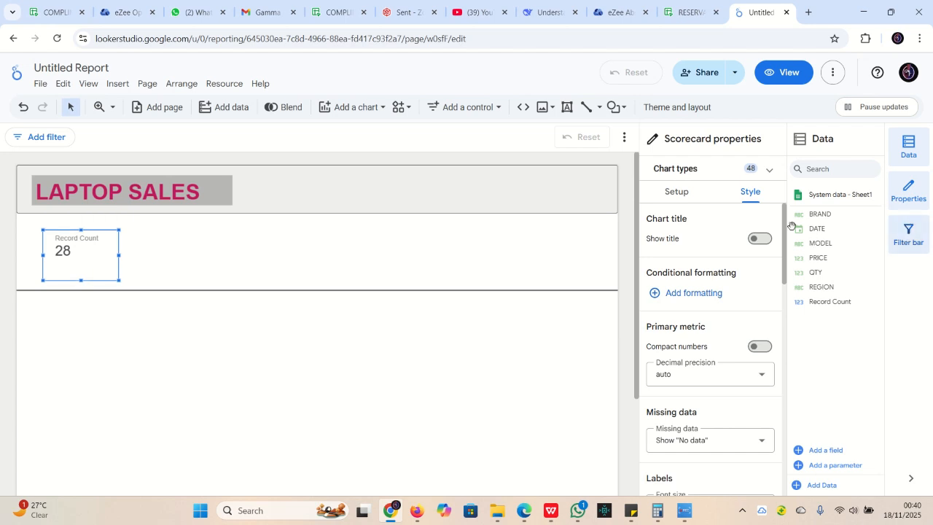
click(673, 194)
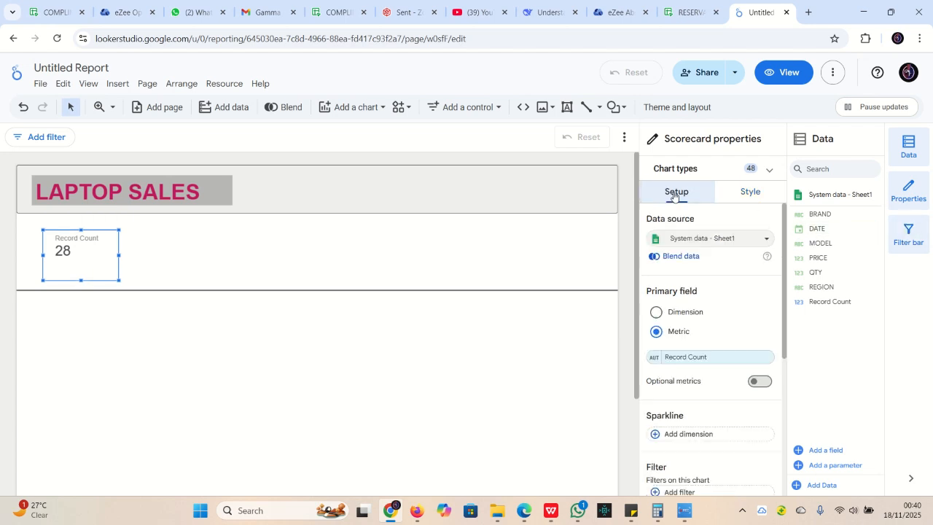
click(714, 358)
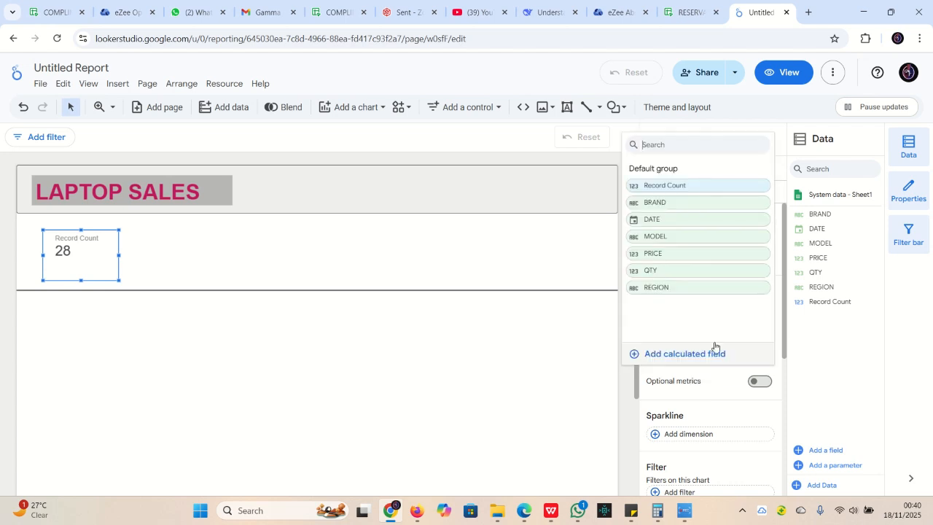
click(665, 274)
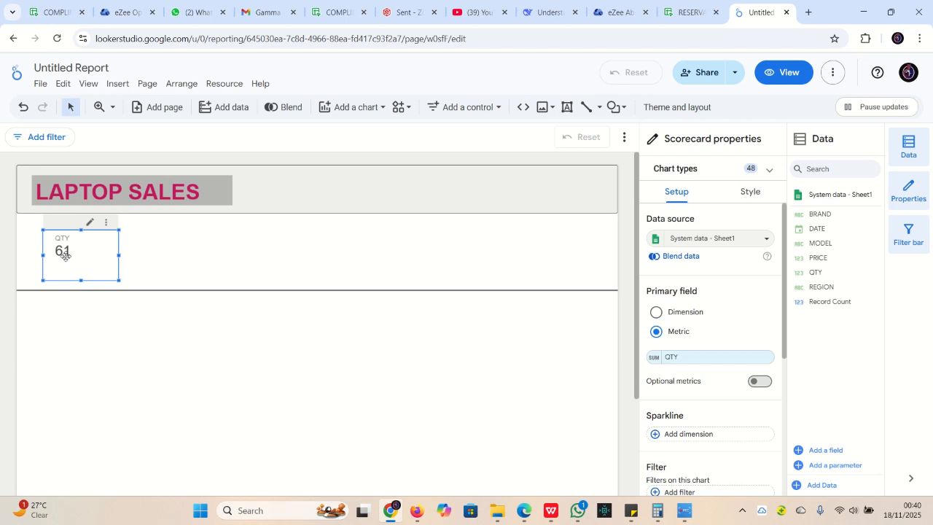
click(757, 195)
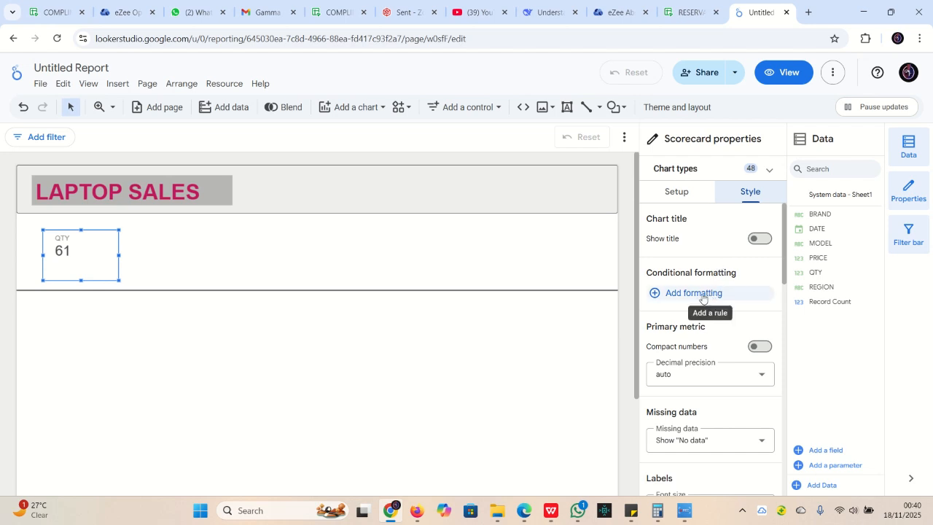
Set the QTY scorecard's label font size to 36px
scroll(707, 270, down, 3)
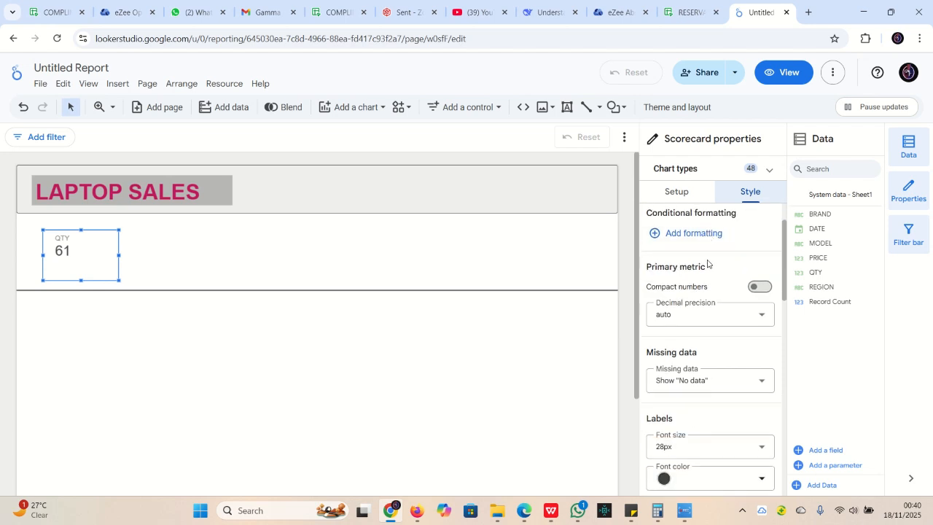
scroll(707, 297, down, 2)
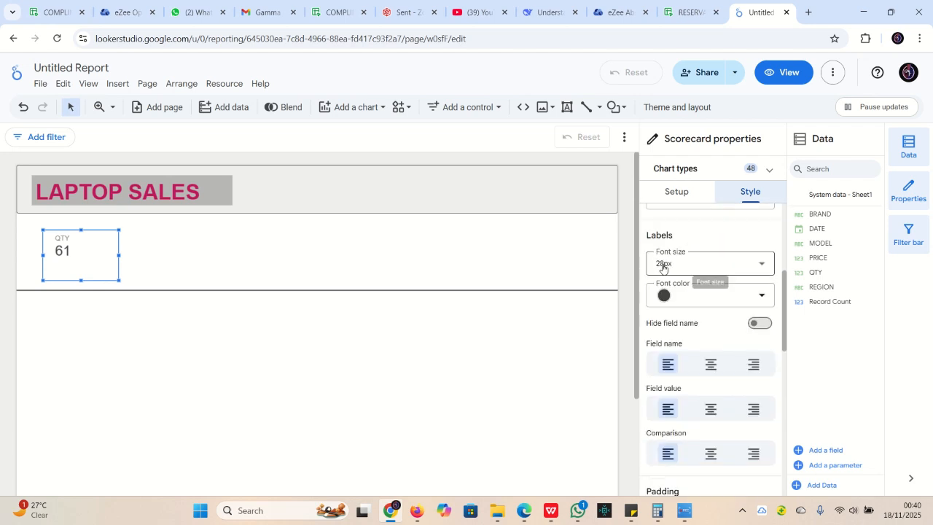
click(763, 266)
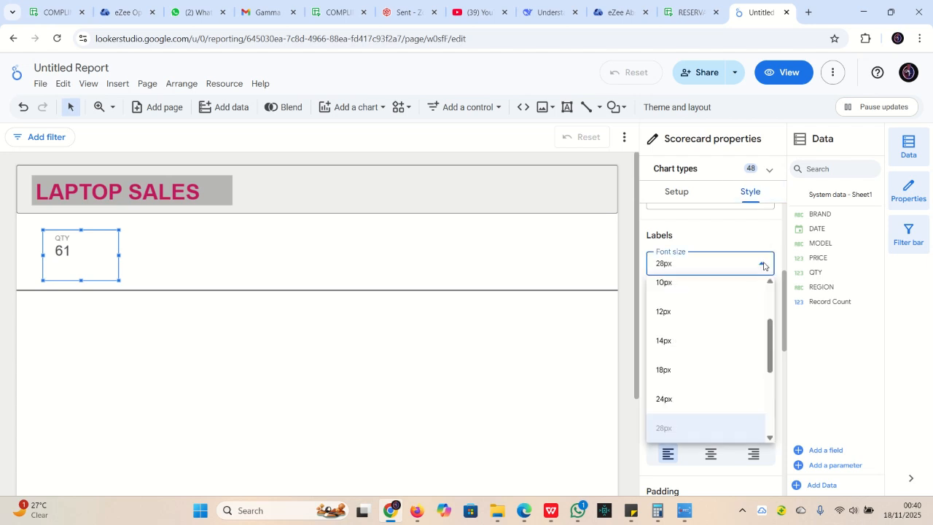
scroll(720, 327, down, 2)
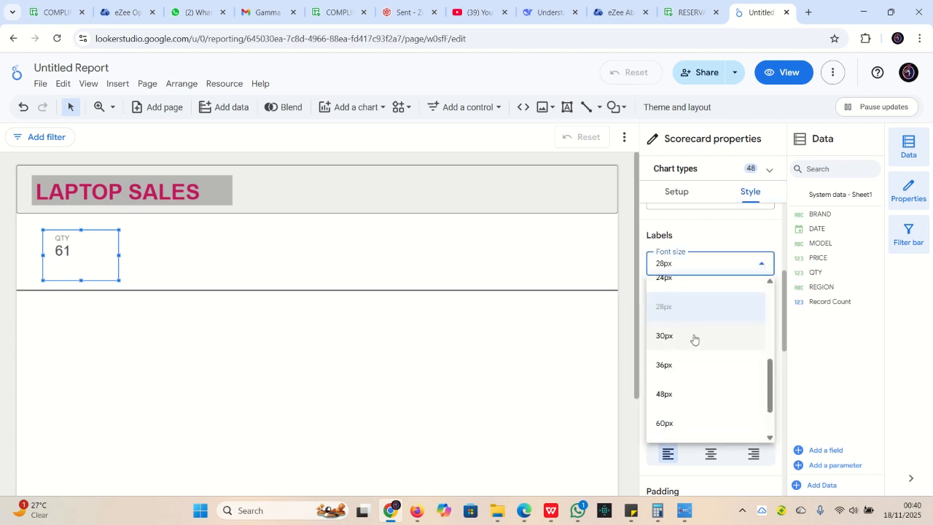
click(686, 370)
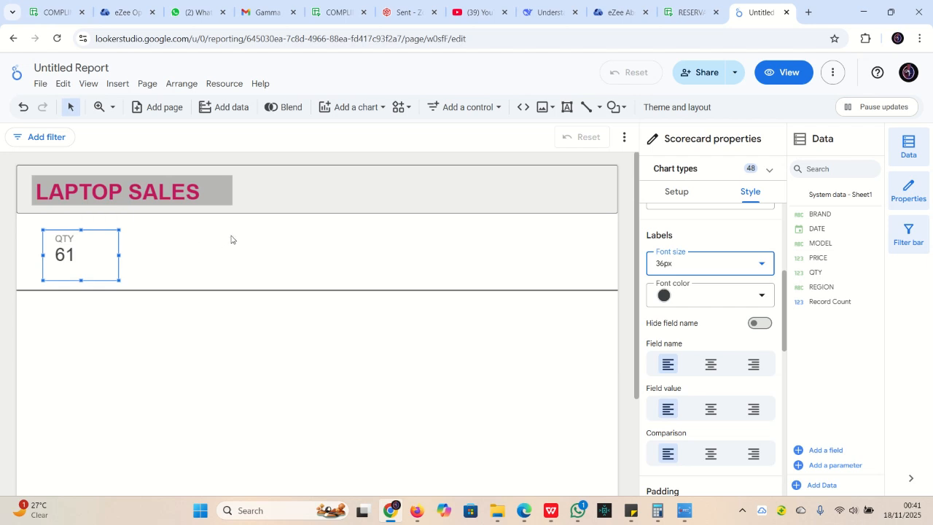
Duplicate the QTY scorecard to its right, switch the copy to PRICE (166,120) and widen it
click(91, 253)
right_click(91, 258)
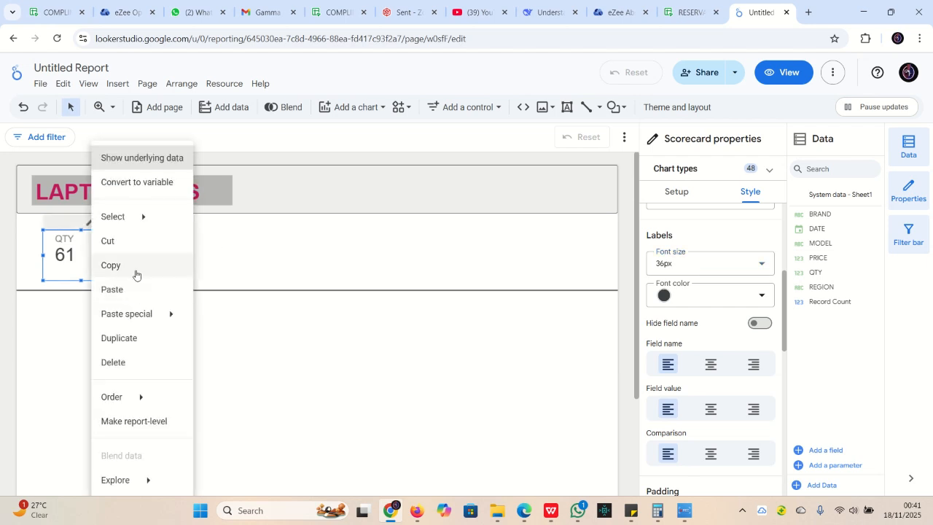
click(124, 339)
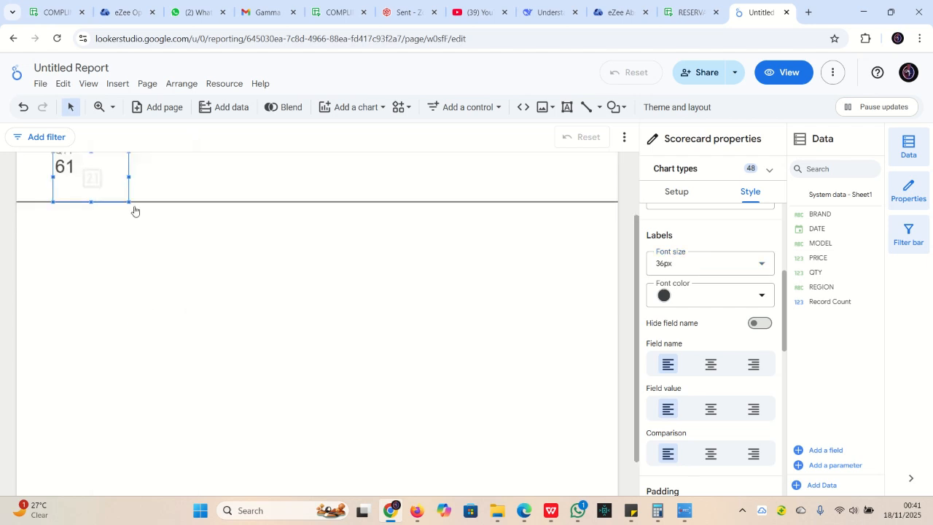
drag(91, 263, 198, 256)
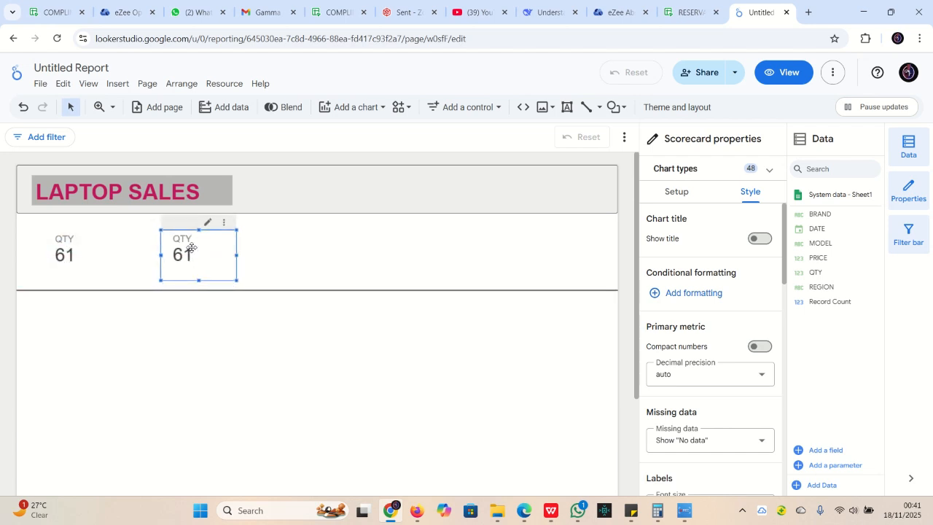
click(680, 198)
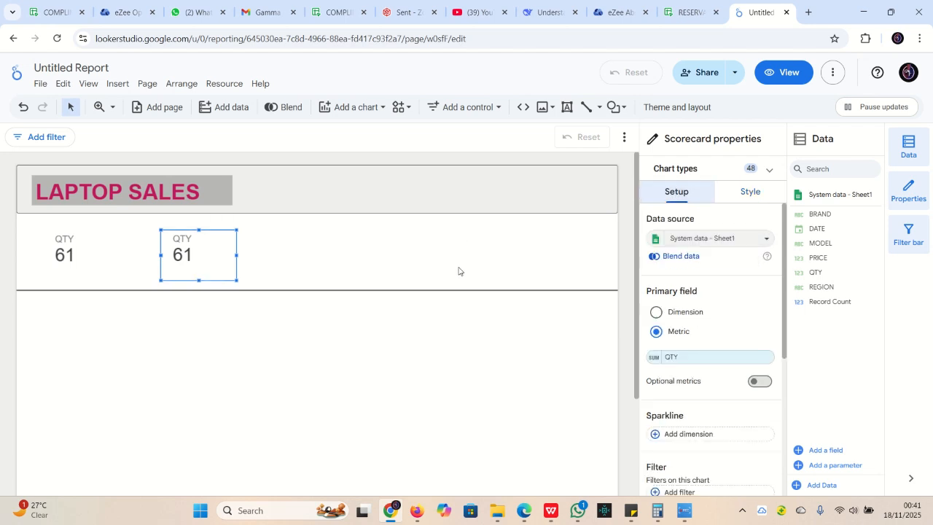
scroll(700, 288, down, 1)
click(711, 297)
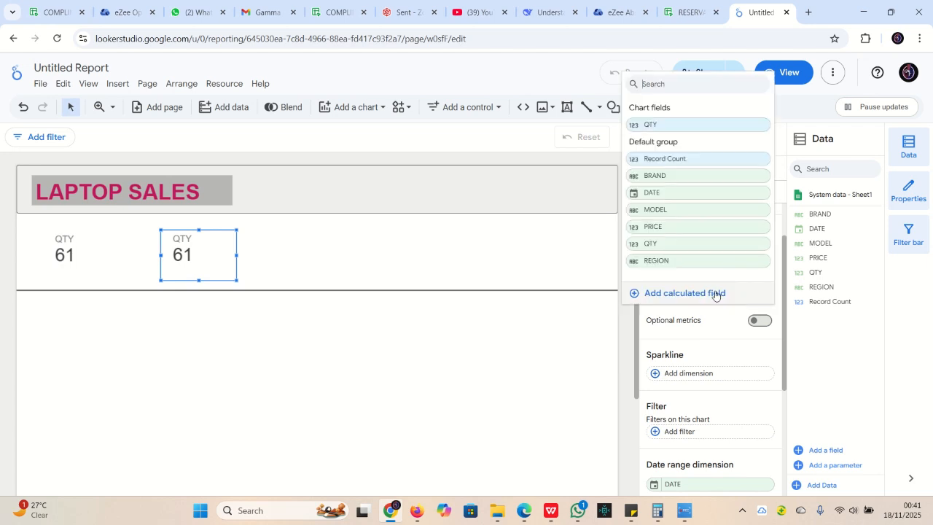
click(672, 226)
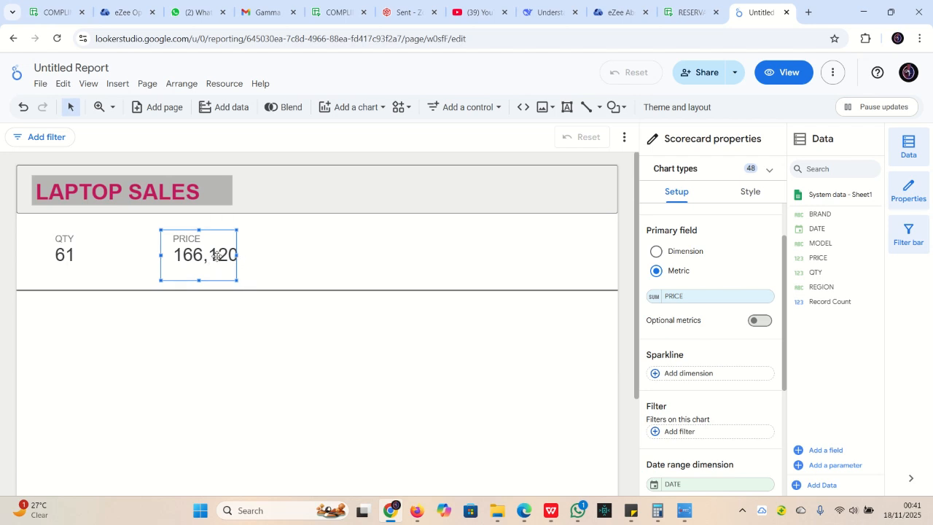
drag(233, 254, 248, 255)
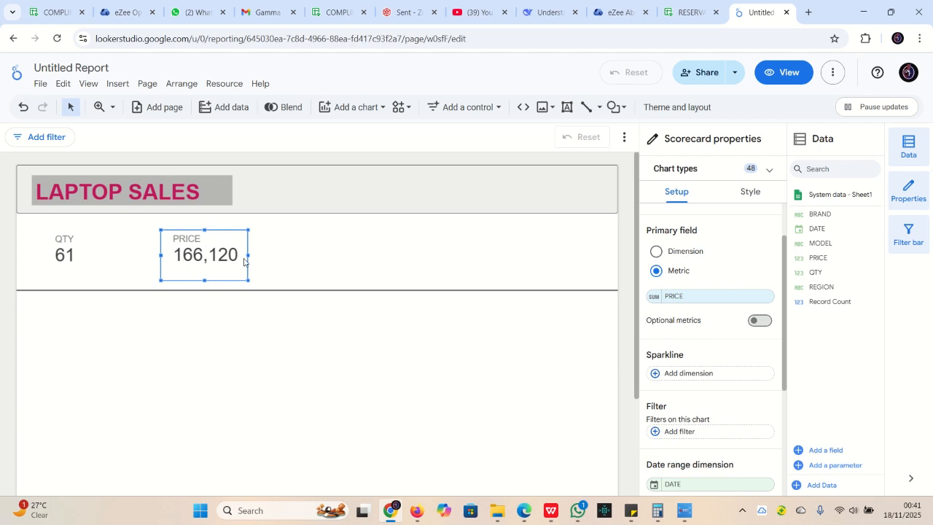
Duplicate the PRICE scorecard as a BRAND count (5) and space the three scorecards evenly
right_click(211, 250)
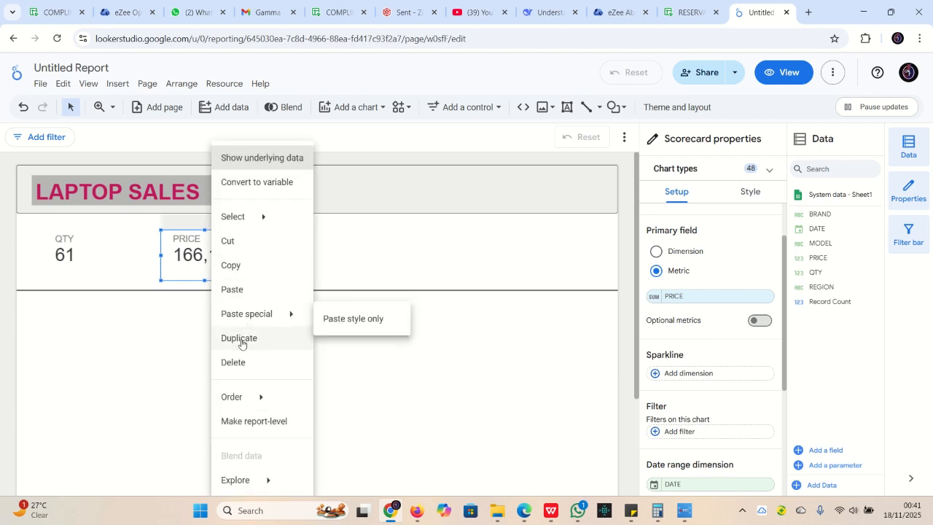
click(246, 337)
scroll(264, 314, down, 1)
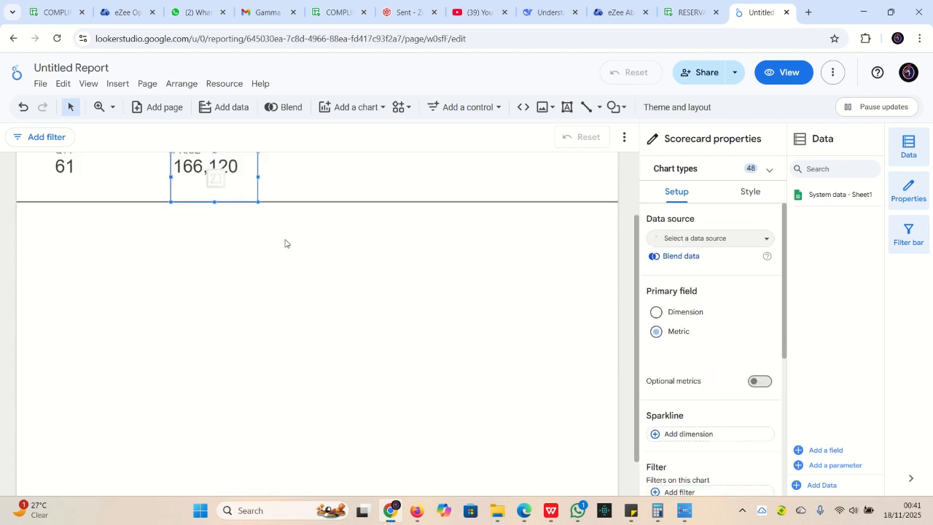
scroll(291, 246, up, 1)
drag(291, 269, 324, 258)
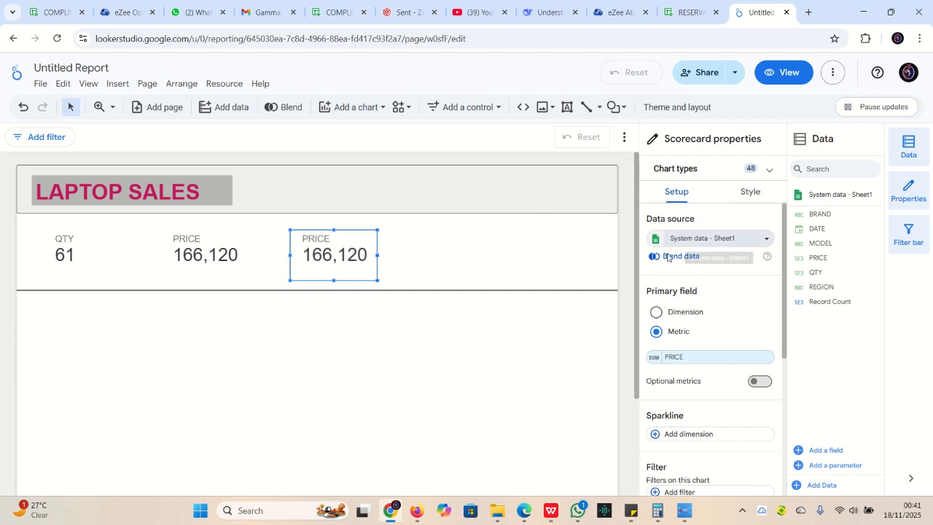
click(672, 357)
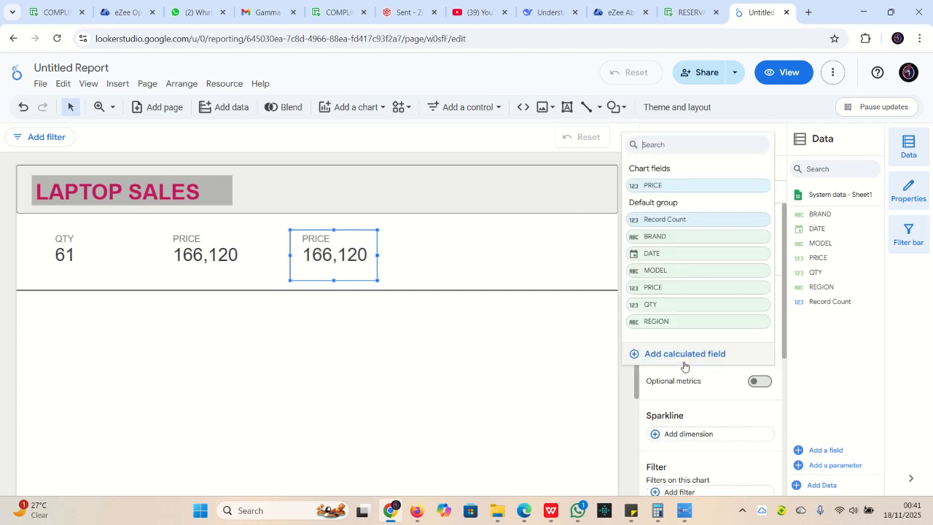
click(671, 237)
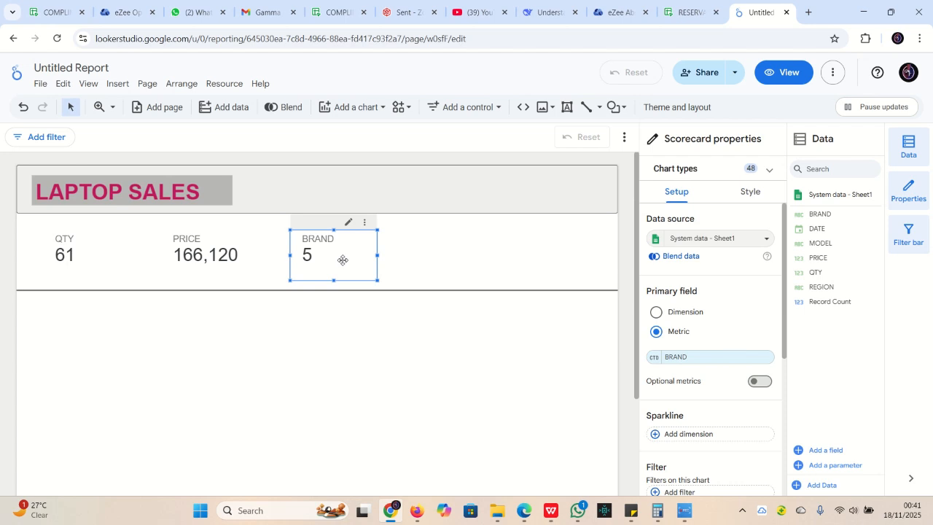
drag(343, 252, 386, 252)
drag(219, 253, 234, 250)
Duplicate the BRAND scorecard, move the copy to the row's right end, and switch its metric to MODEL (10)
click(364, 240)
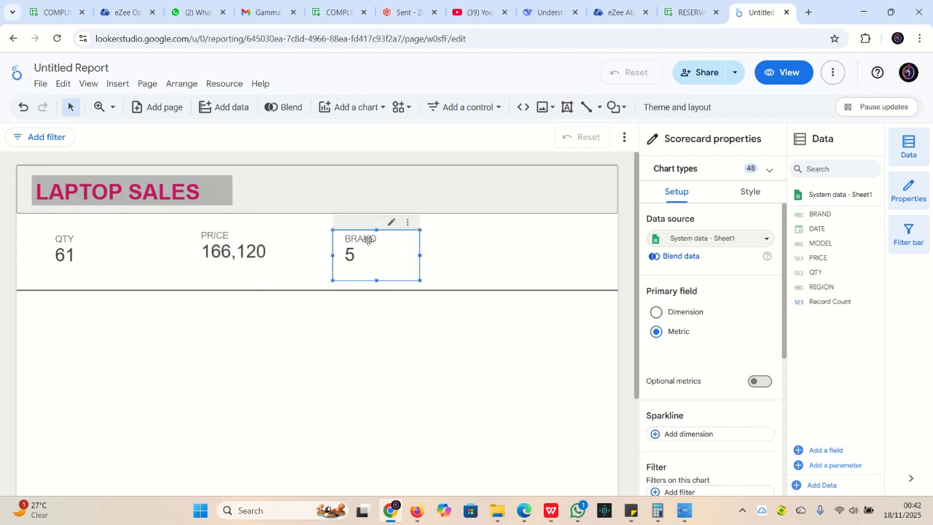
right_click(388, 252)
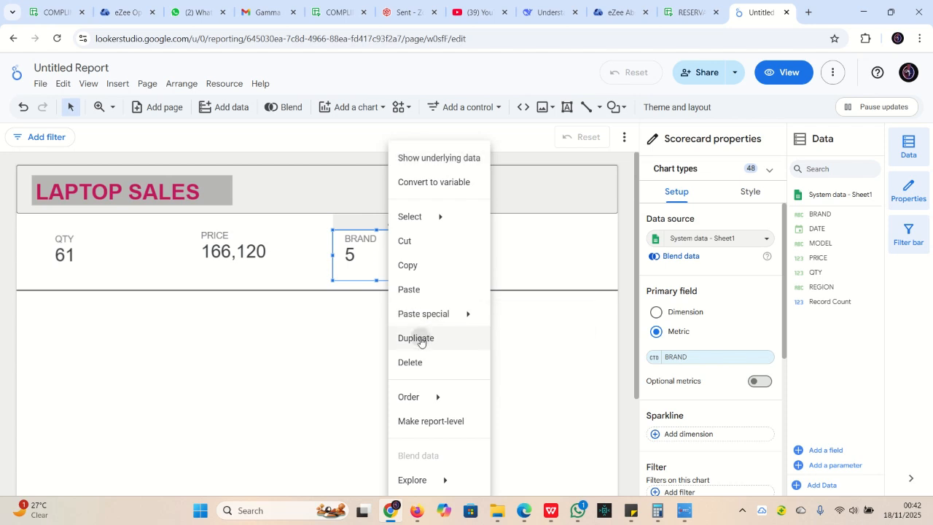
click(416, 337)
scroll(474, 225, up, 2)
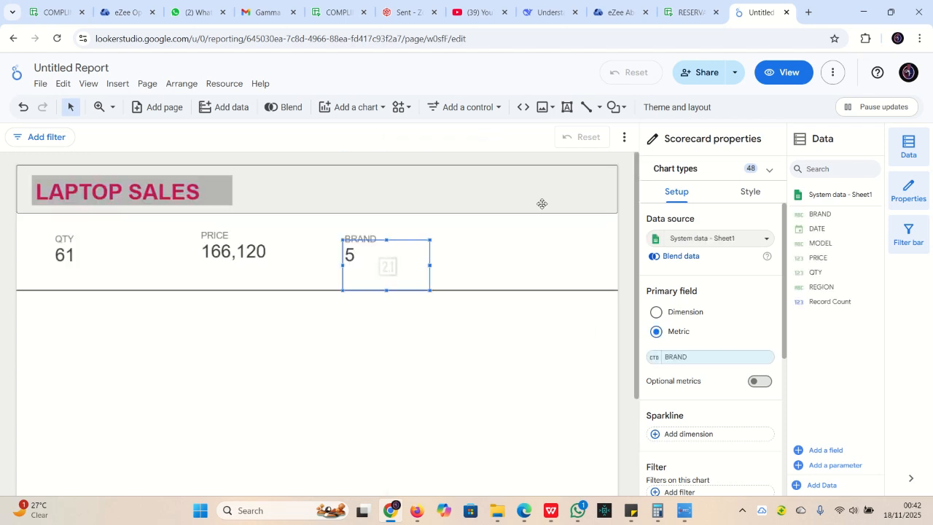
drag(408, 263, 504, 253)
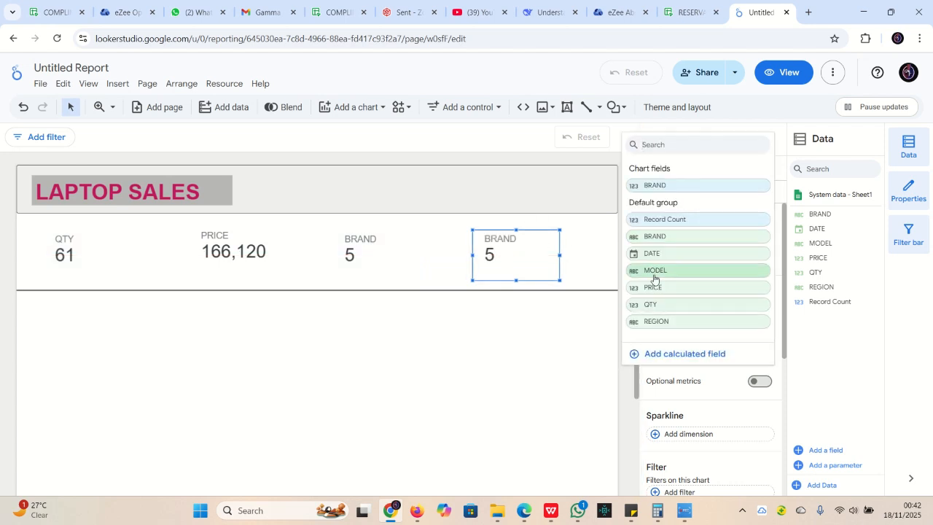
click(674, 271)
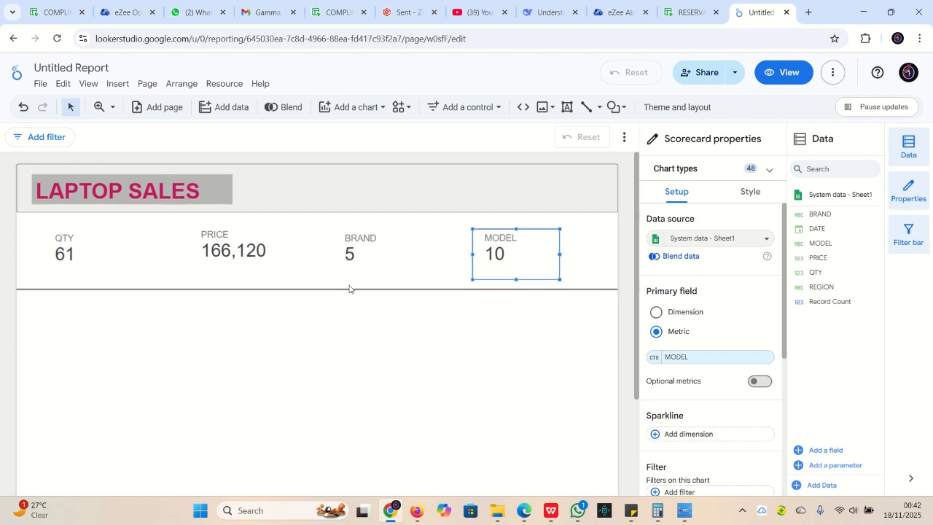
scroll(349, 288, down, 1)
scroll(437, 271, up, 1)
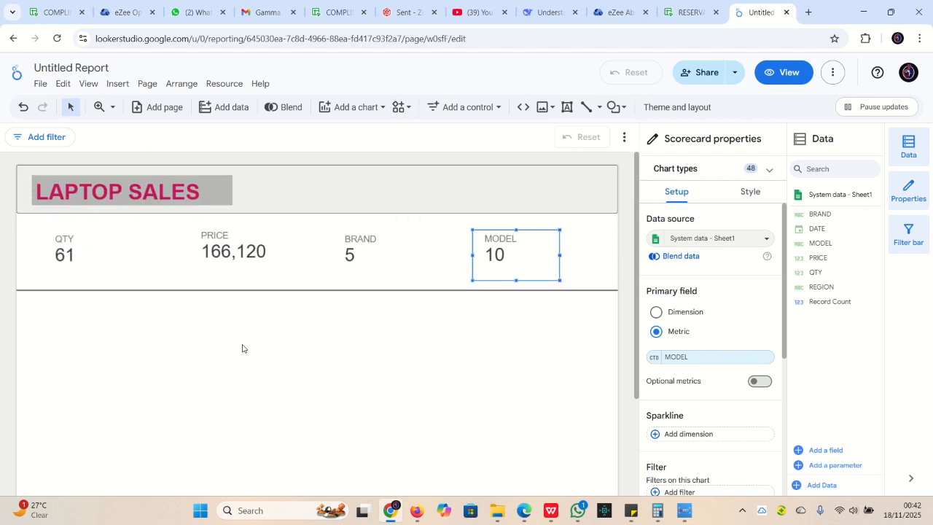
Place a vertical bar chart below the scorecards plotting summed QTY by BRAND
click(305, 319)
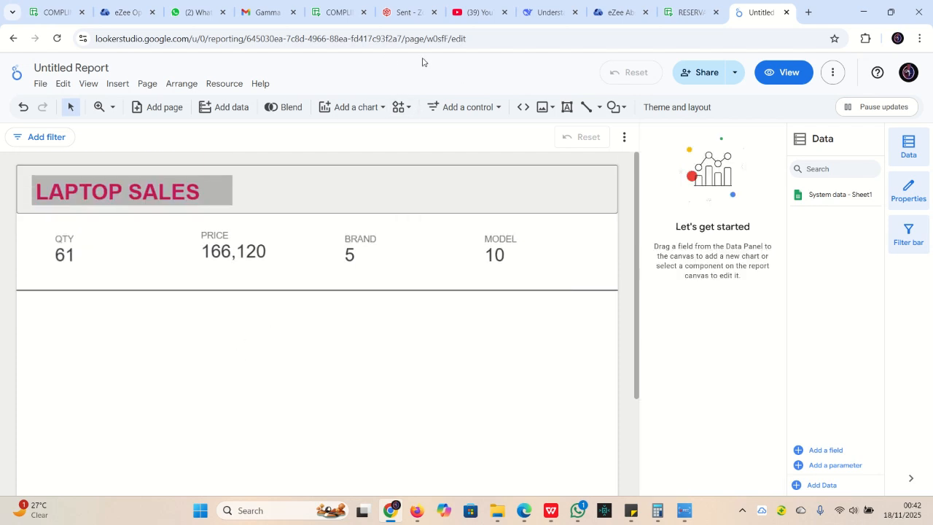
click(364, 111)
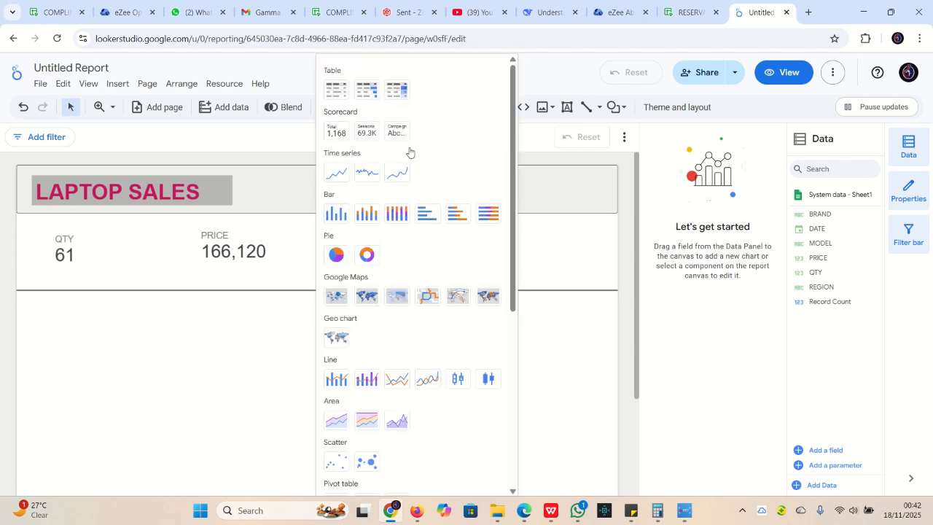
click(337, 214)
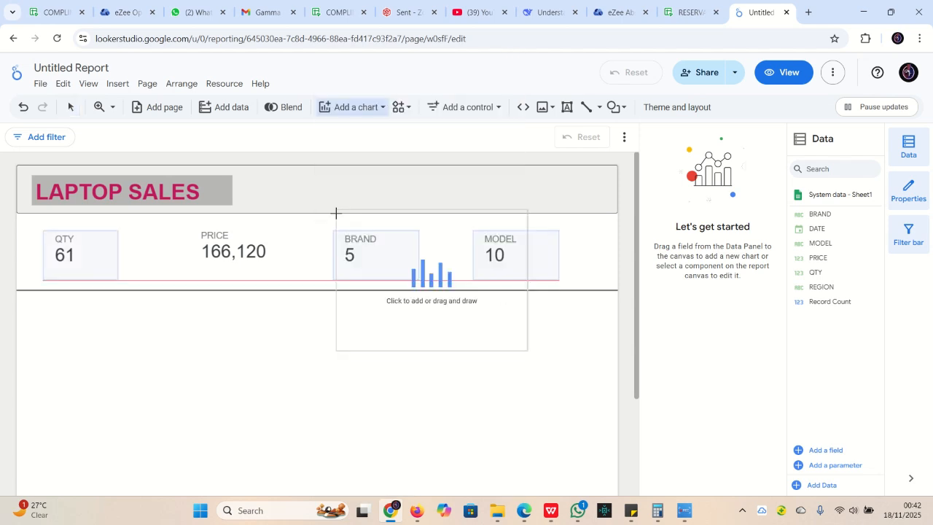
click(38, 305)
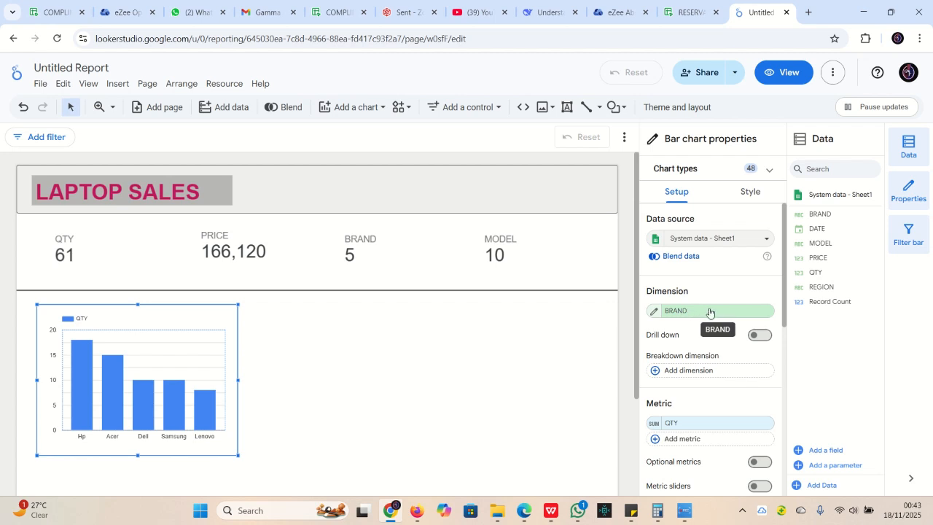
scroll(709, 314, down, 1)
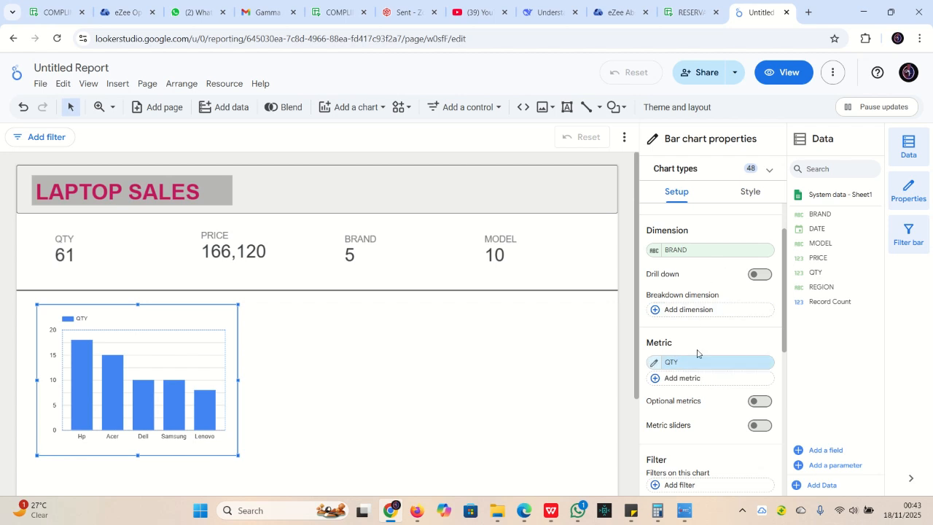
click(701, 363)
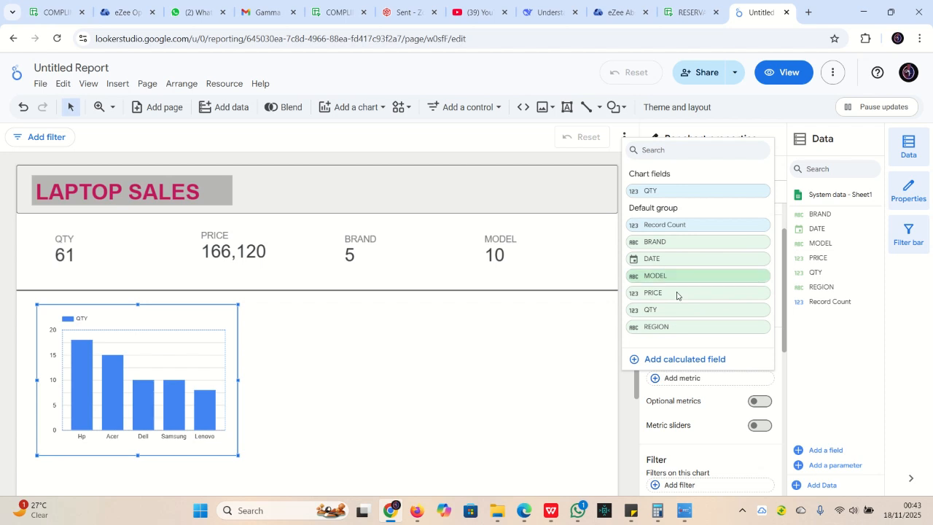
click(665, 310)
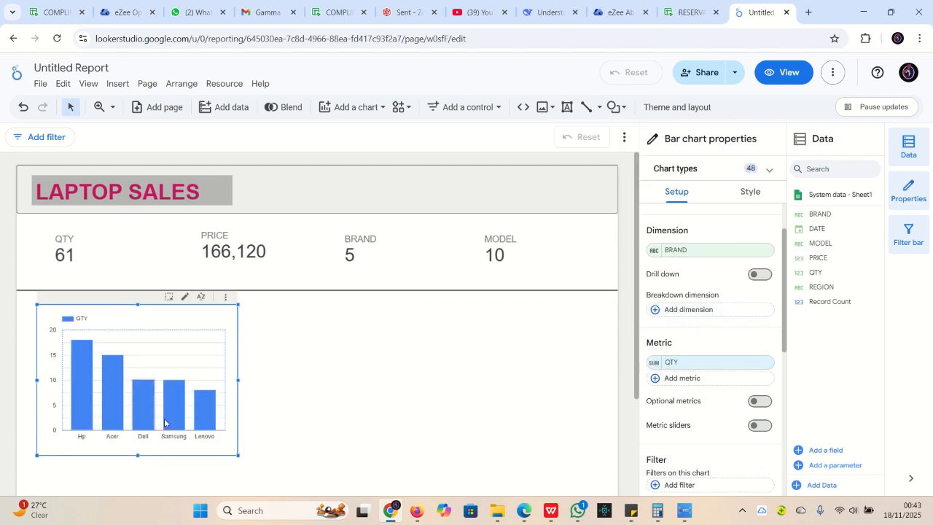
Colour the bar chart's bars maroon
click(751, 194)
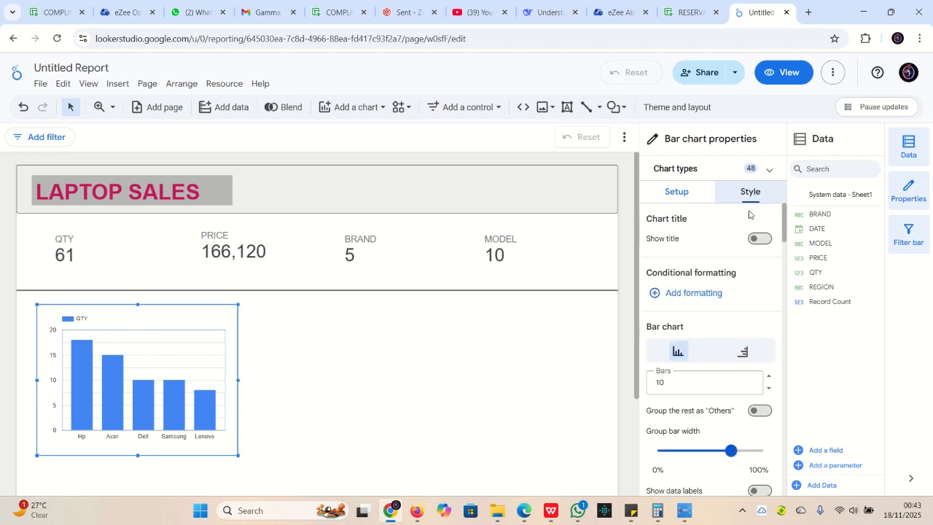
scroll(712, 327, down, 3)
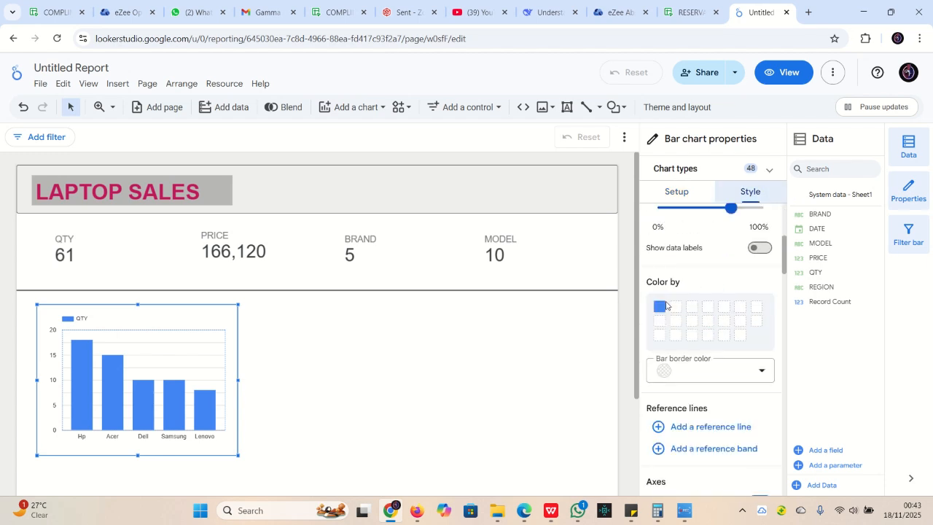
click(663, 306)
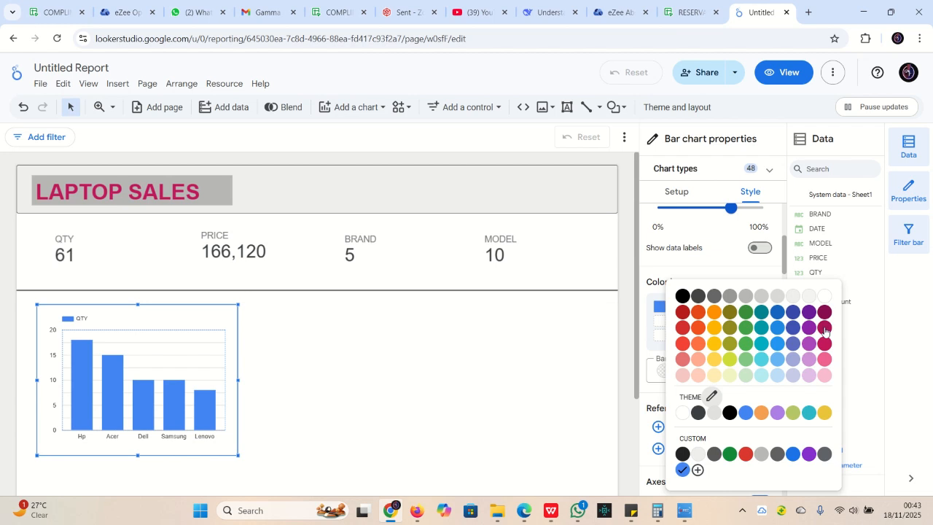
click(824, 327)
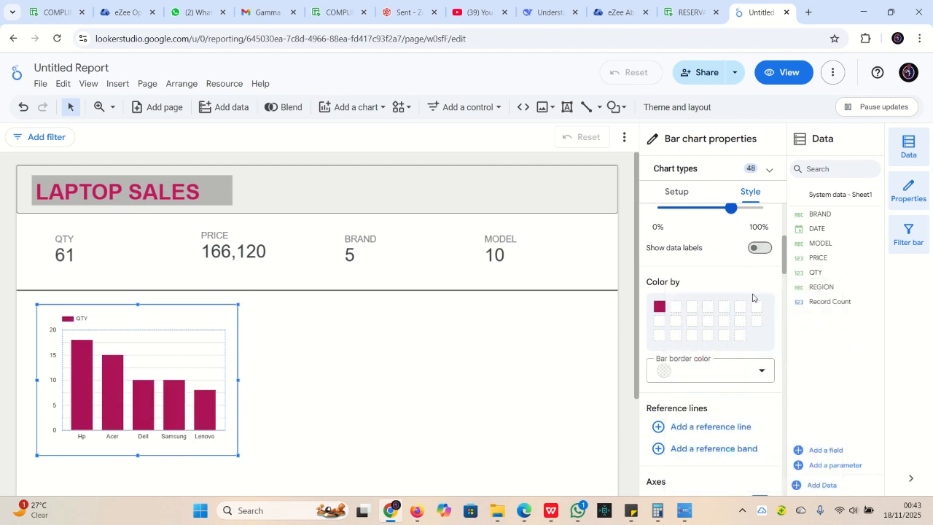
Set the bar chart's gridline colour to white
scroll(732, 320, down, 3)
scroll(733, 320, down, 6)
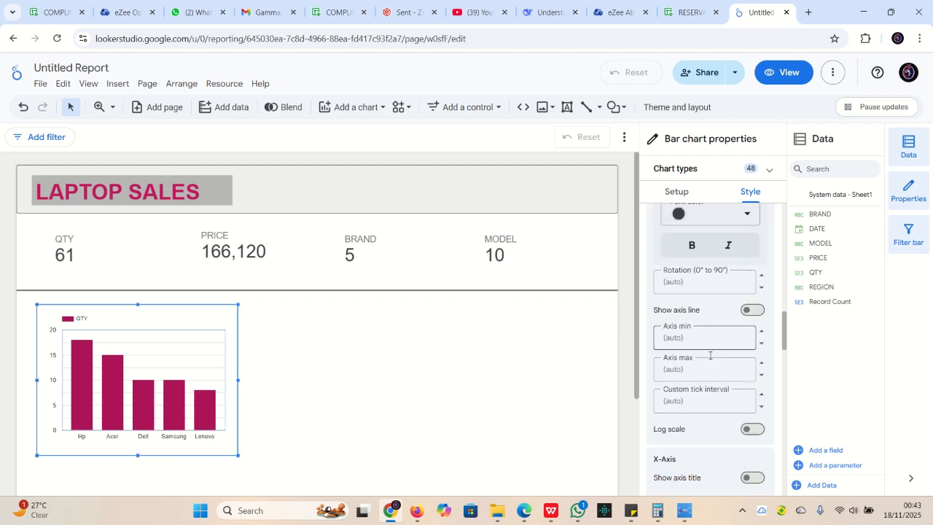
scroll(707, 357, down, 10)
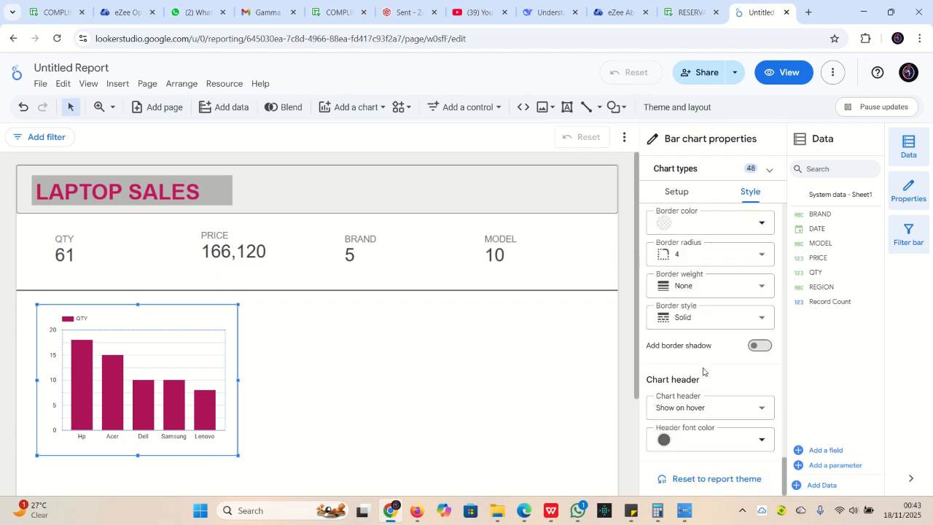
scroll(705, 350, up, 2)
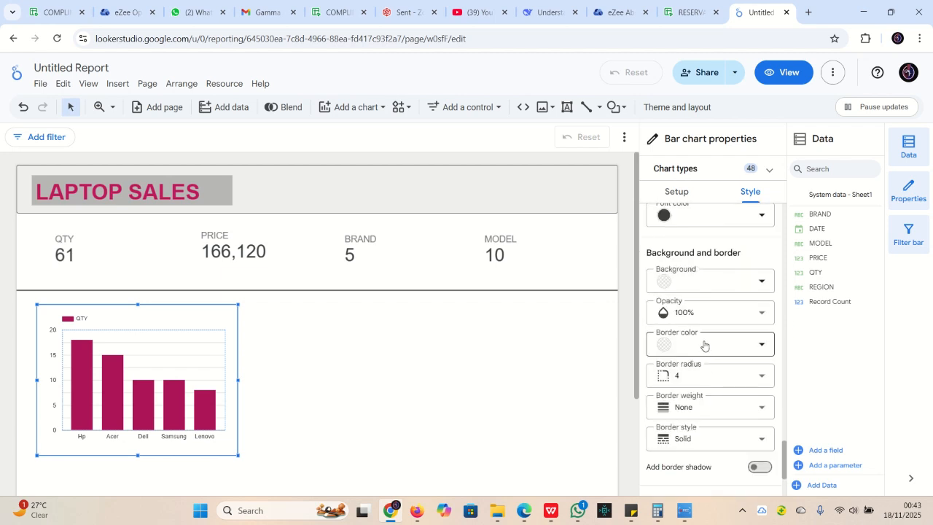
scroll(706, 343, up, 2)
scroll(706, 350, up, 5)
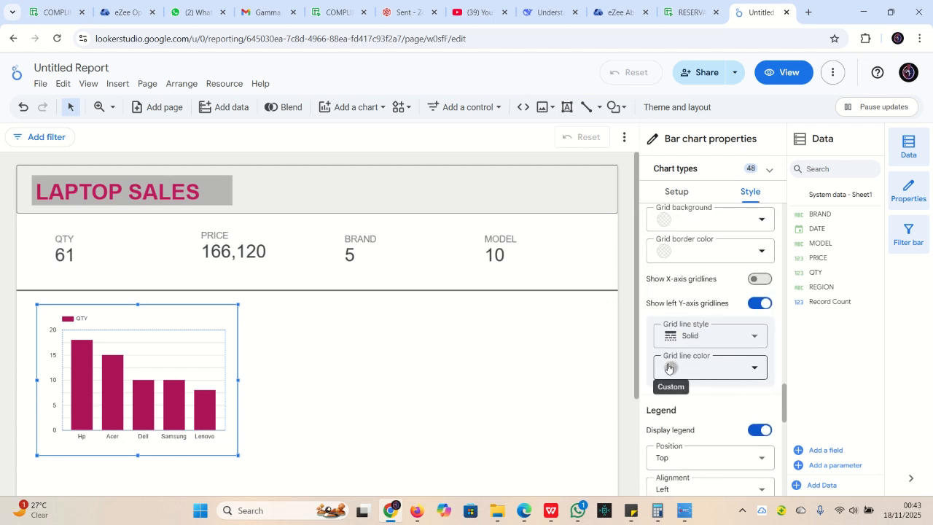
click(670, 370)
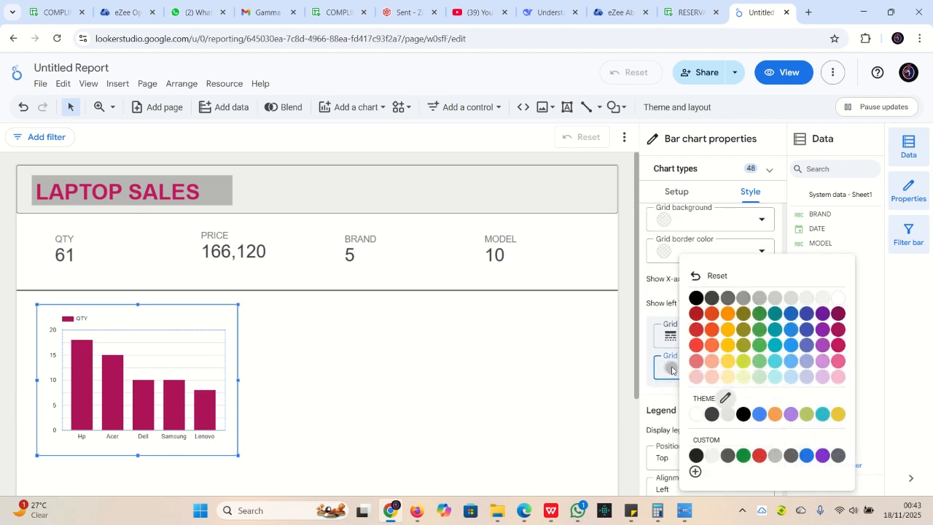
click(839, 298)
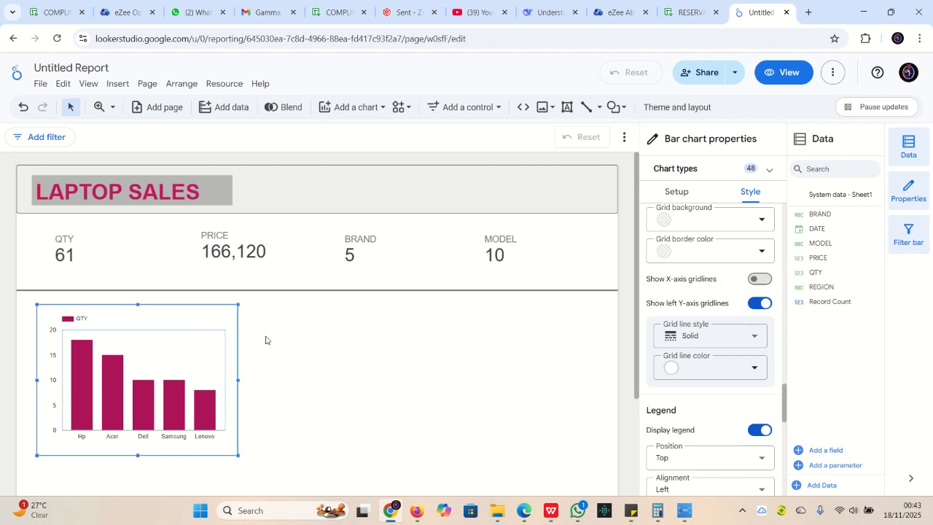
scroll(729, 284, up, 10)
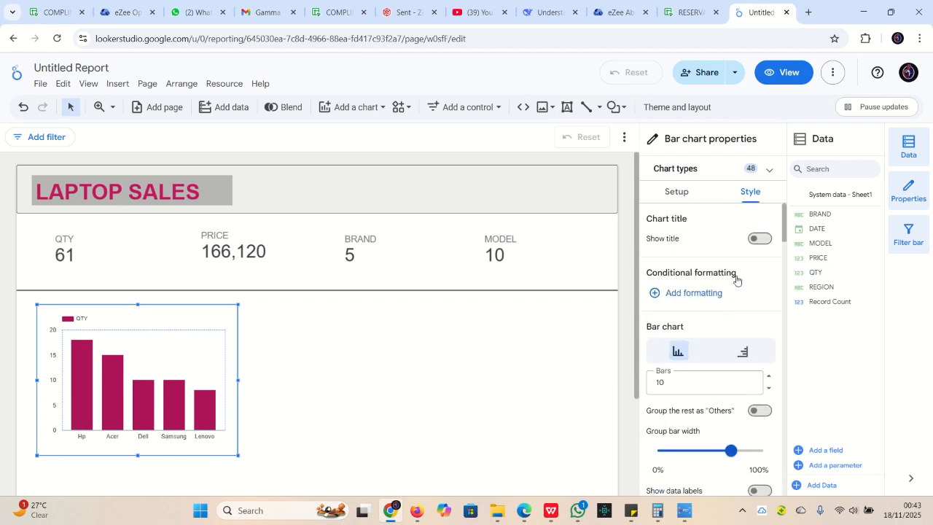
Show a bold 24px 'QTY by BRAND' title and narrow the bar chart slightly
click(760, 238)
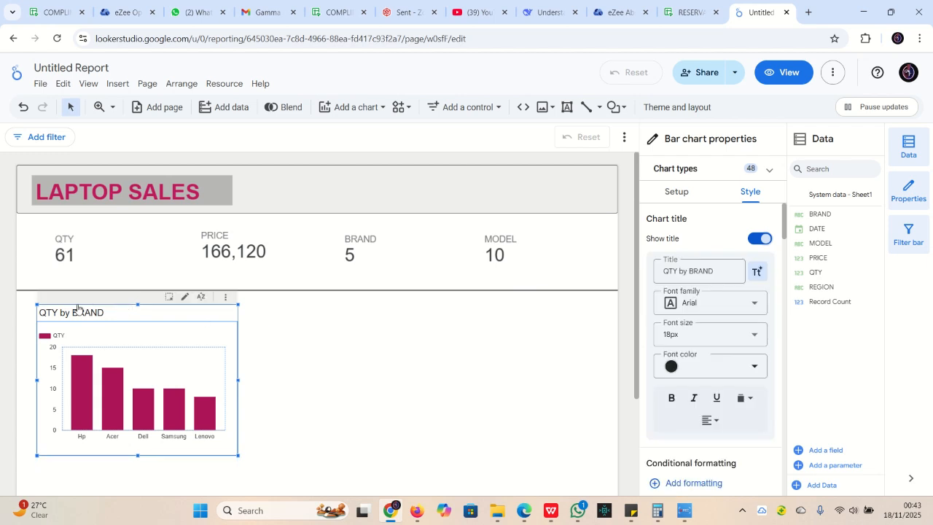
click(754, 335)
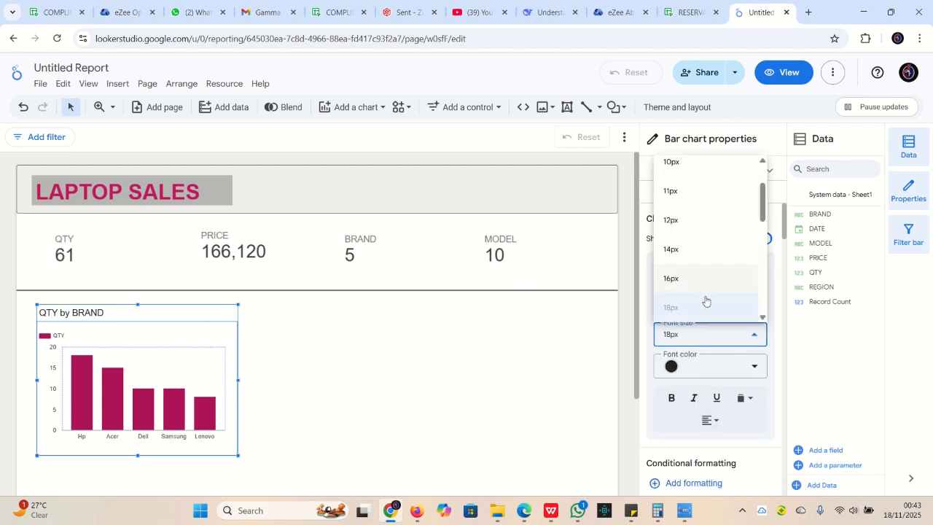
scroll(705, 297, down, 2)
click(687, 241)
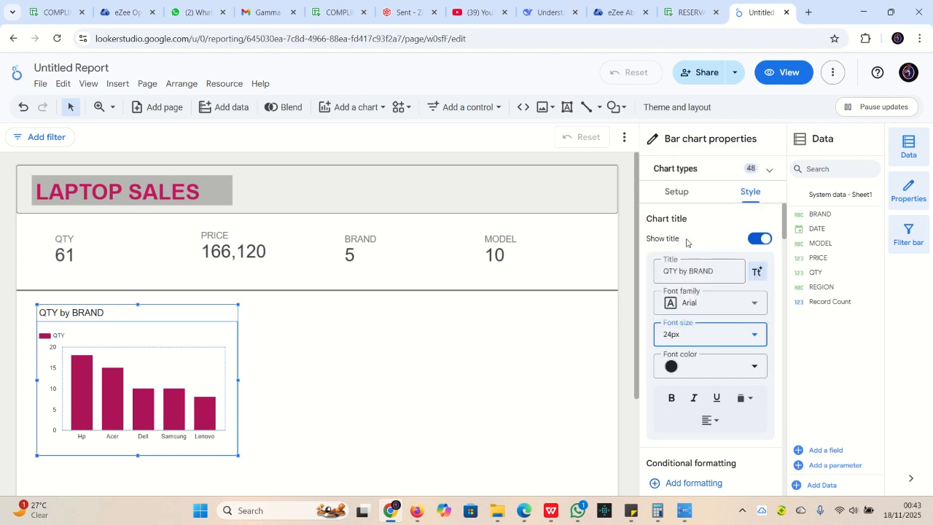
click(671, 397)
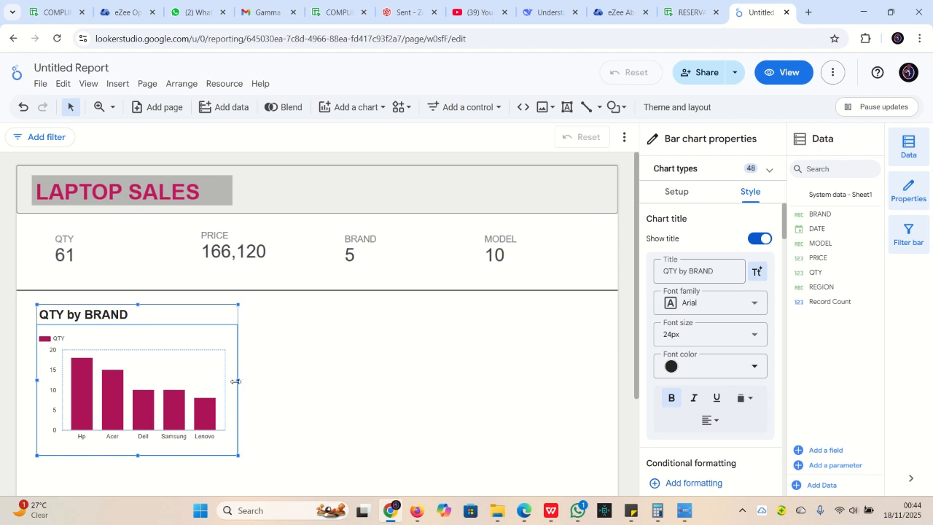
drag(236, 380, 211, 380)
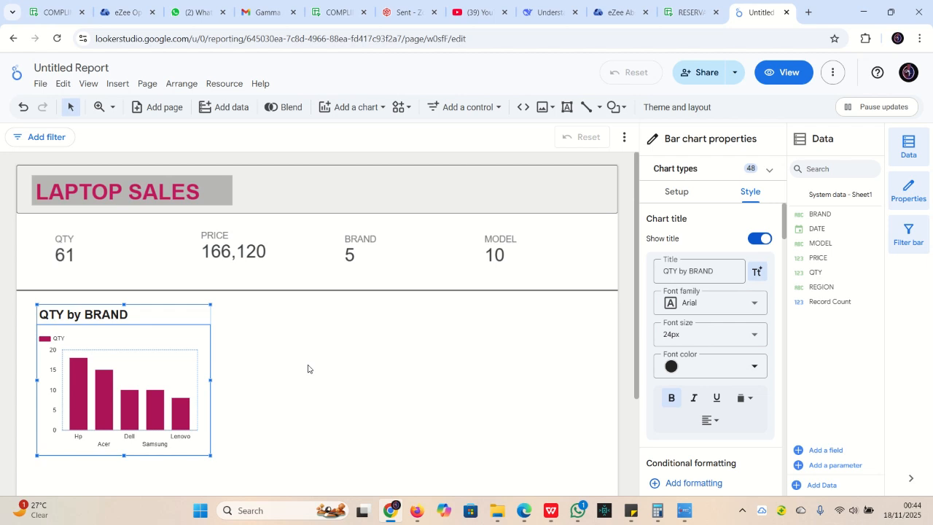
click(350, 355)
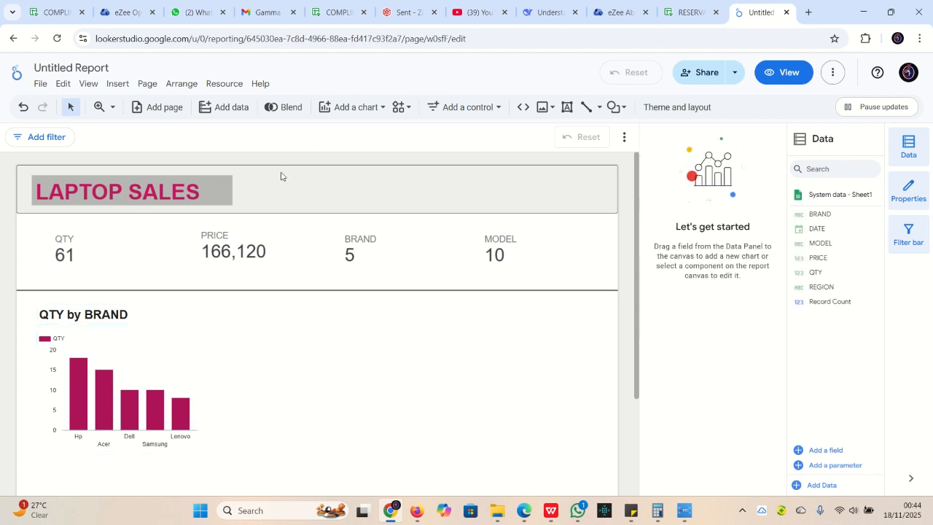
Place a stacked vertical bar chart to the right of the QTY by BRAND chart
click(350, 110)
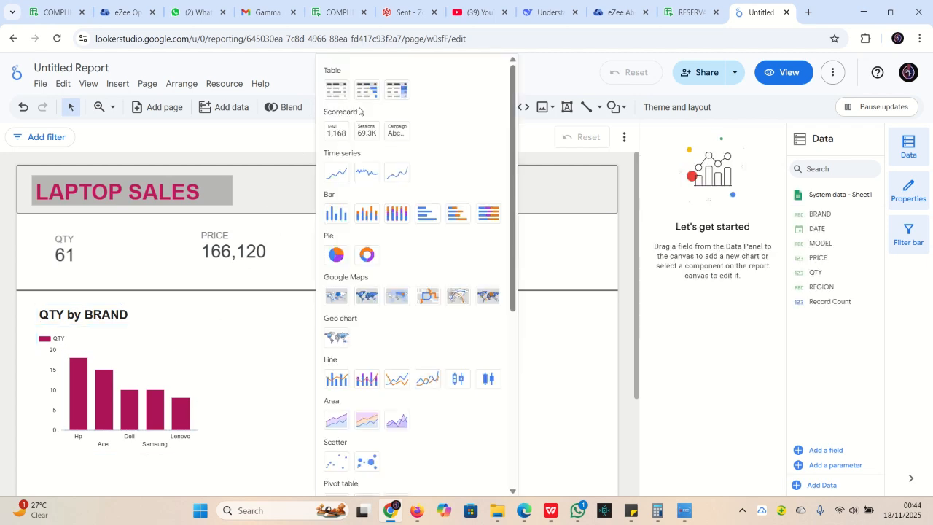
click(392, 216)
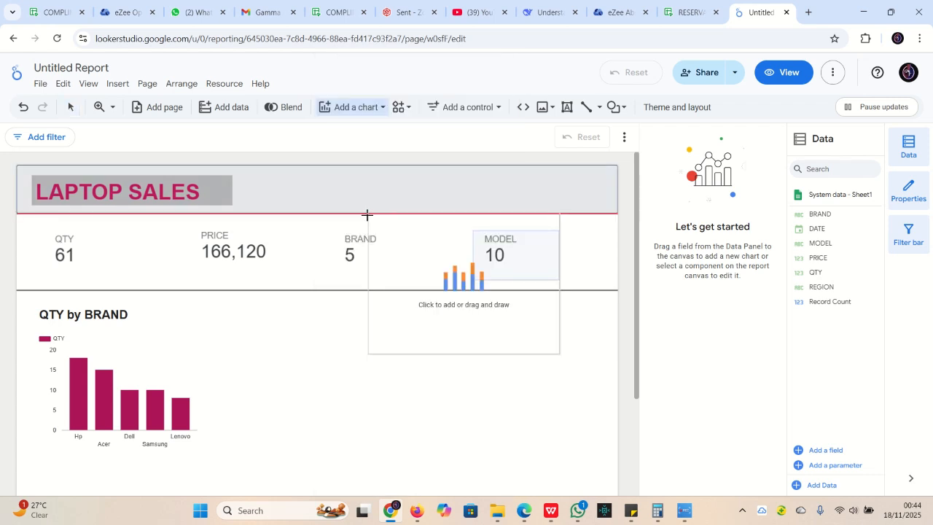
click(245, 307)
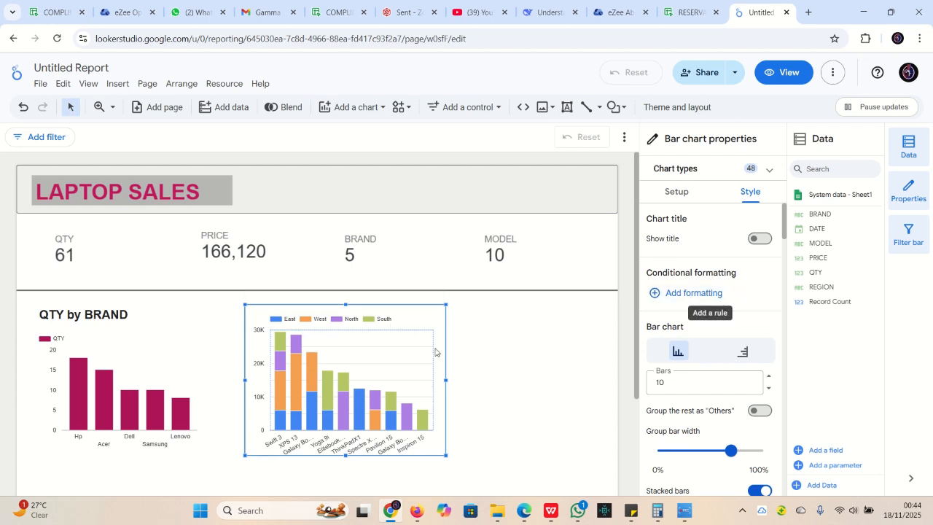
Change the stacked chart's dimension from MODEL to BRAND and its metric from PRICE to QTY
click(680, 194)
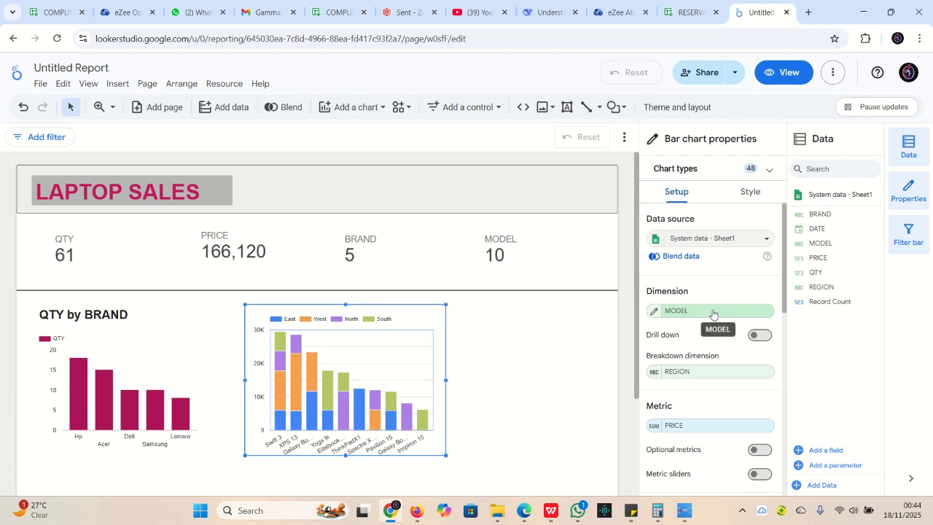
click(713, 312)
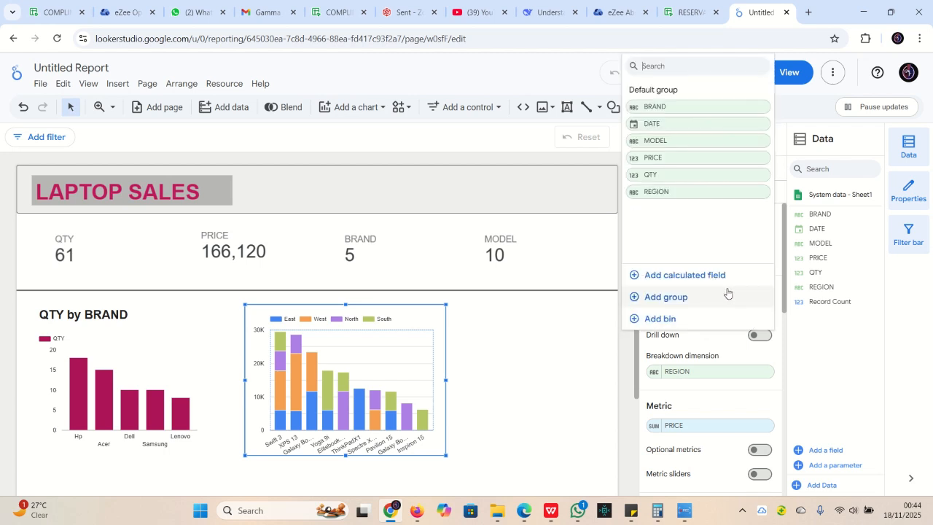
click(681, 106)
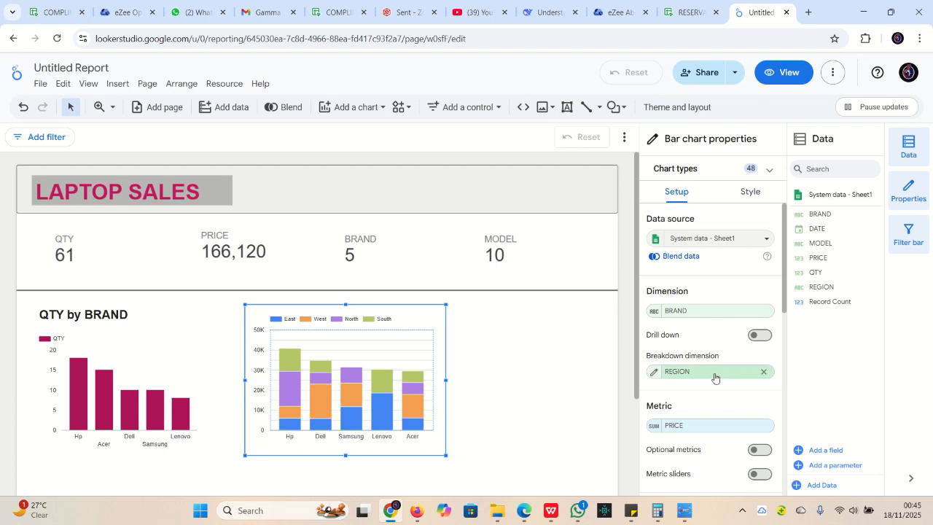
scroll(727, 376, down, 1)
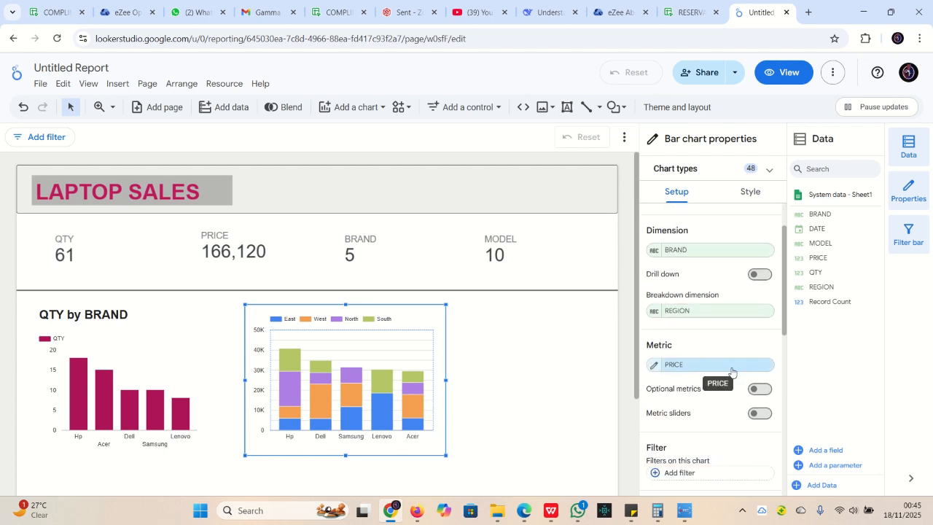
click(729, 367)
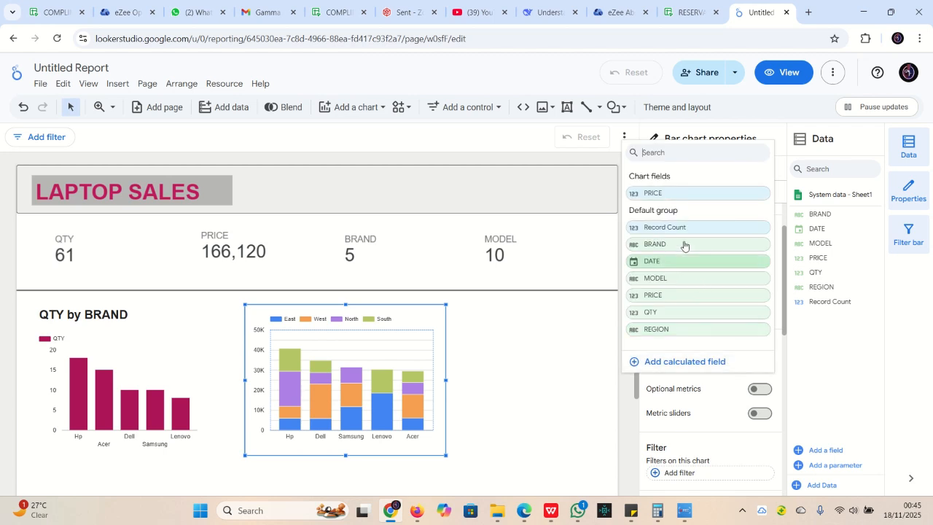
click(660, 312)
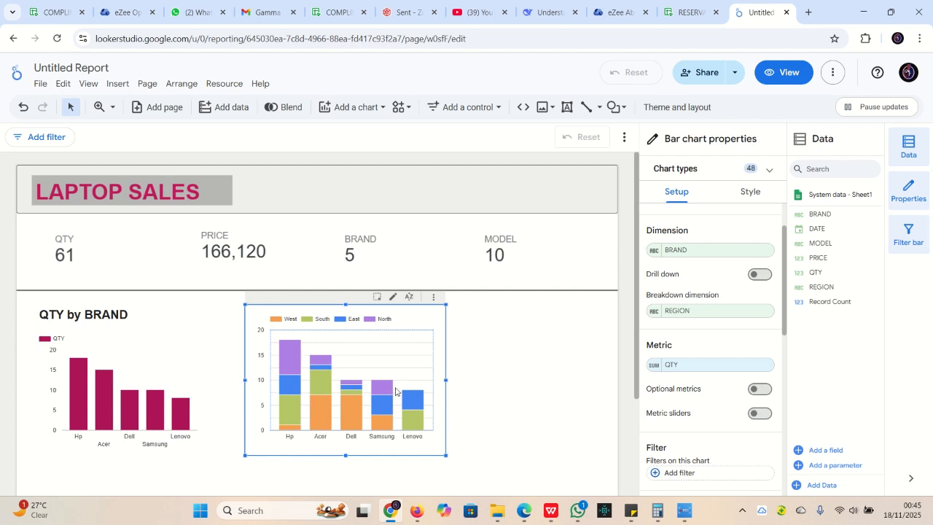
mouse_move(288, 356)
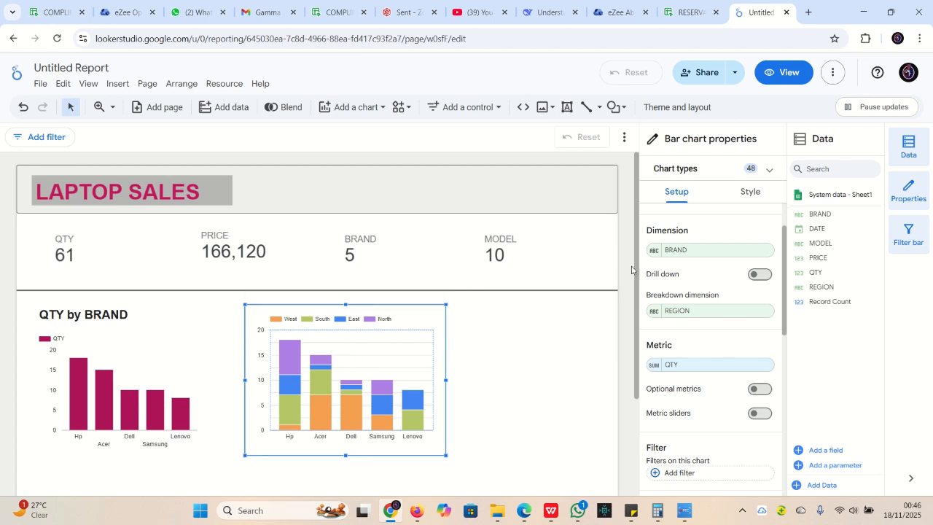
Try a single magenta colour for the stacked bars, then return to per-series colouring
click(751, 192)
scroll(719, 360, down, 10)
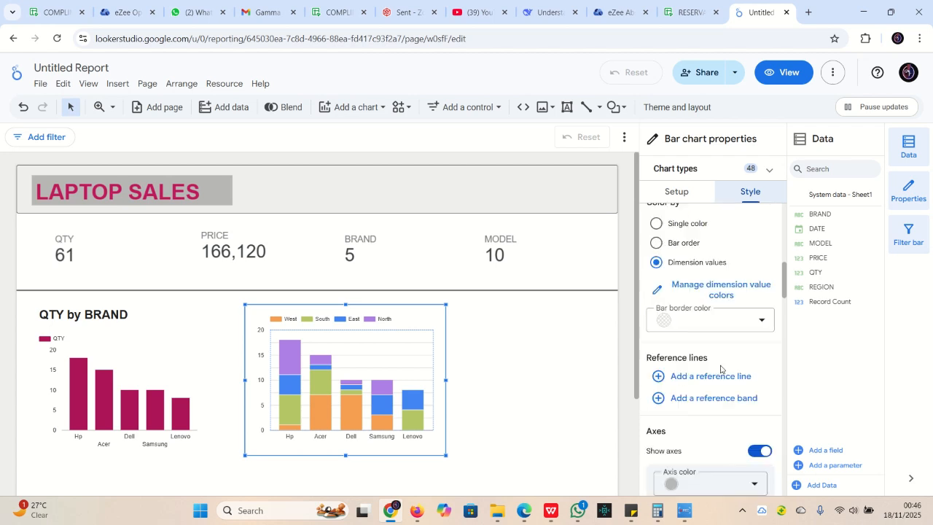
scroll(720, 368, down, 5)
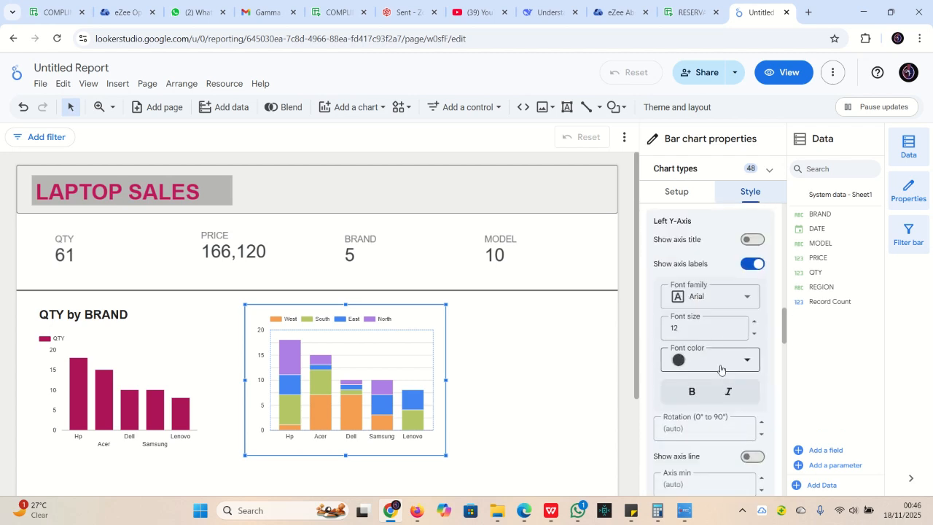
scroll(703, 349, down, 4)
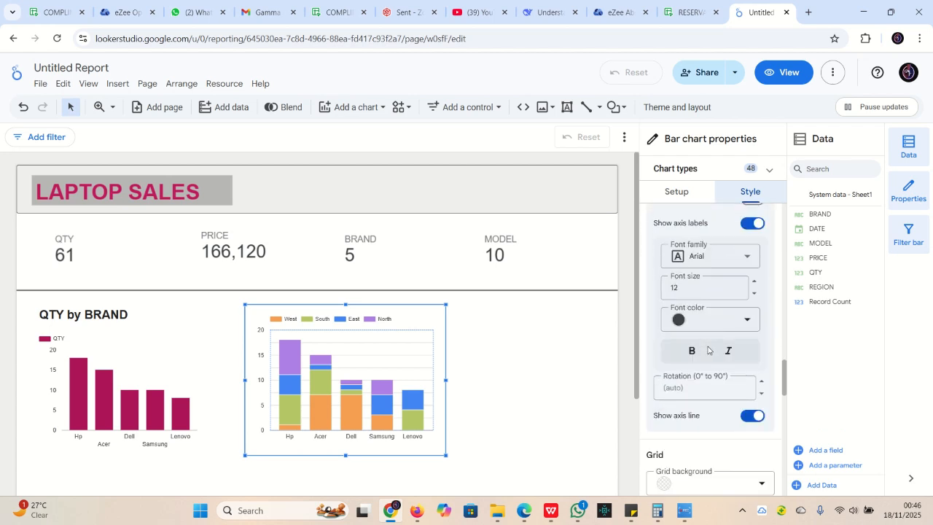
scroll(708, 350, down, 2)
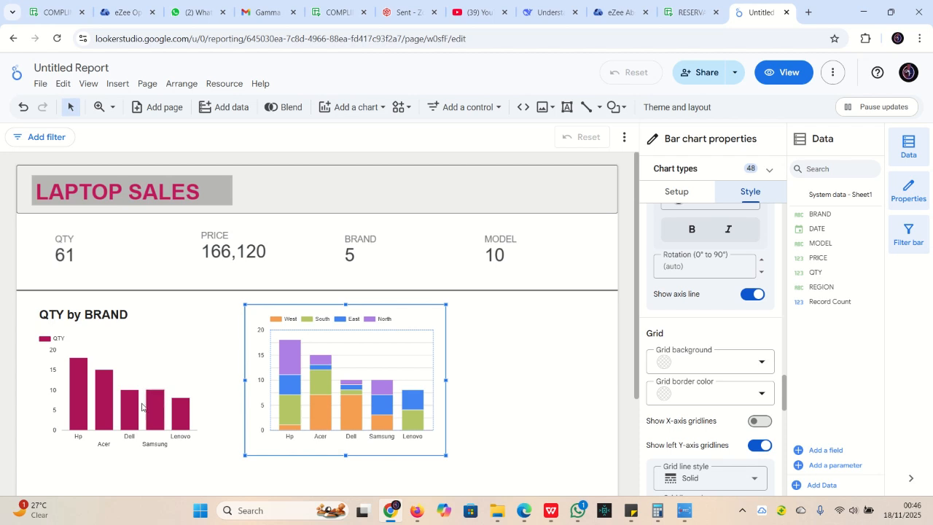
scroll(686, 347, down, 3)
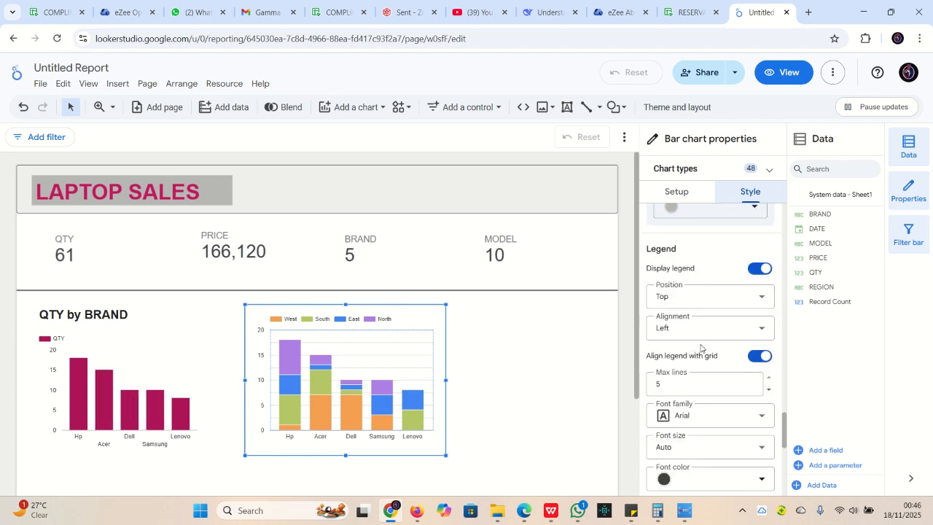
scroll(701, 348, down, 2)
scroll(701, 348, up, 8)
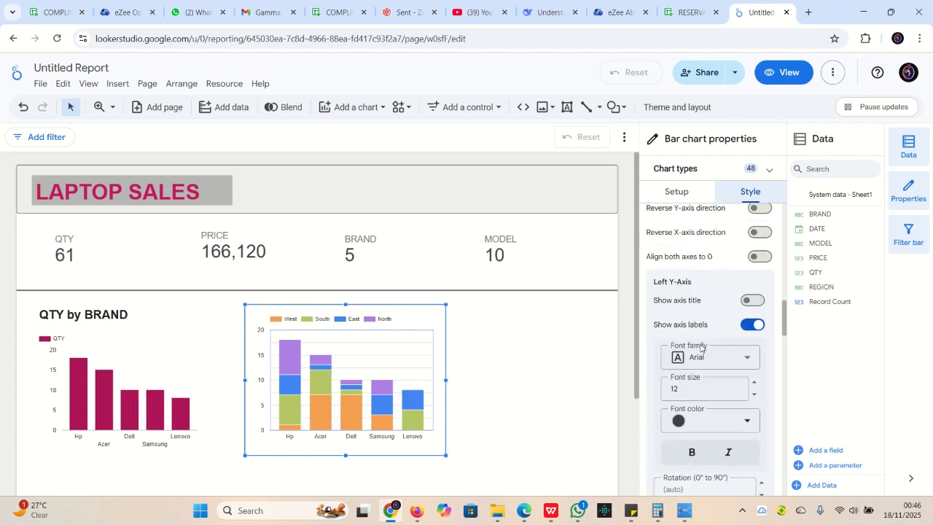
scroll(701, 348, up, 5)
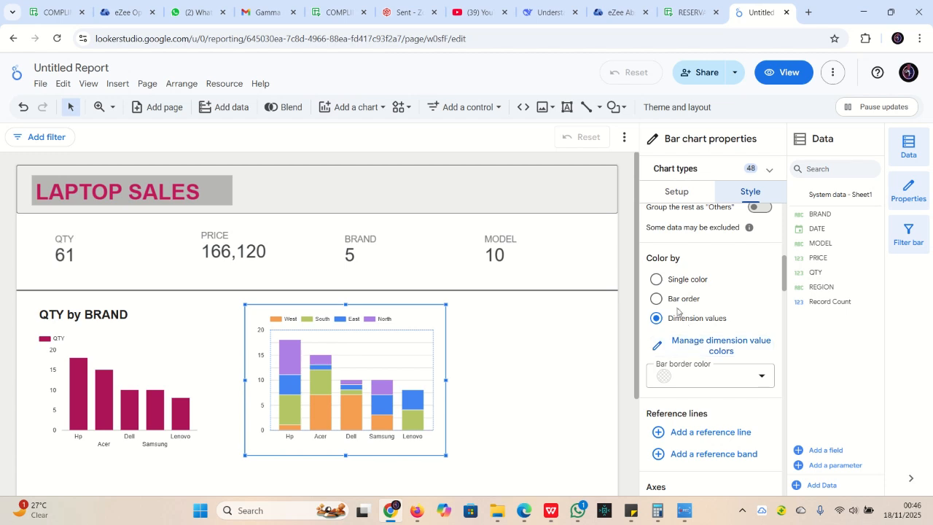
click(655, 280)
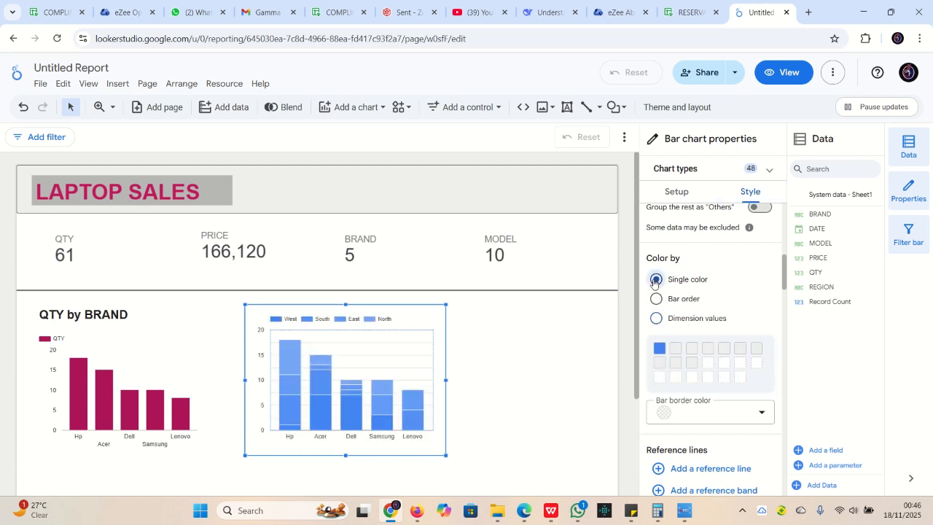
click(659, 348)
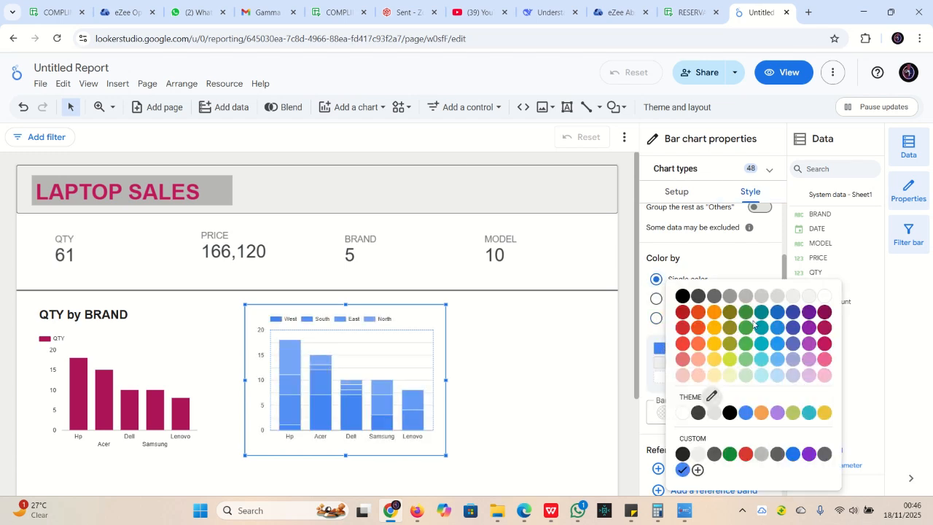
click(824, 329)
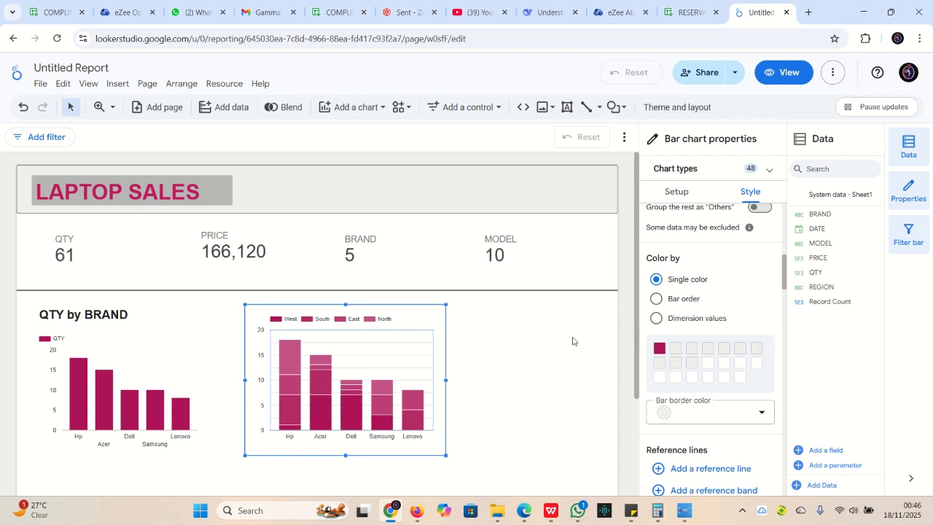
click(657, 299)
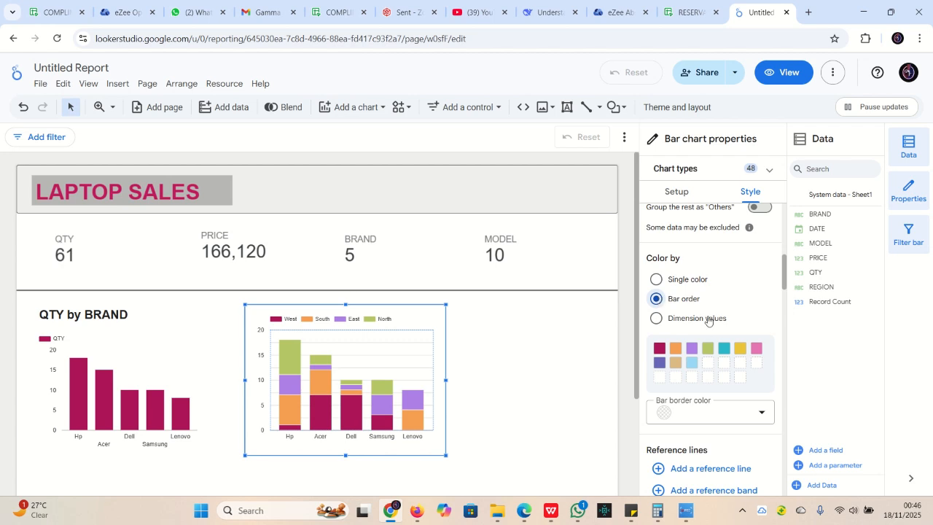
Colour the South series light pink, East pink and North dark magenta
click(676, 349)
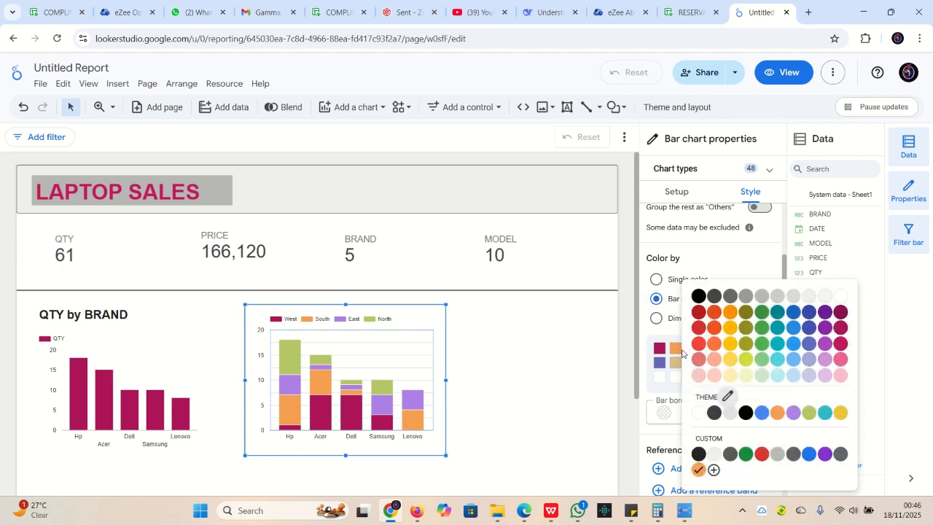
click(839, 375)
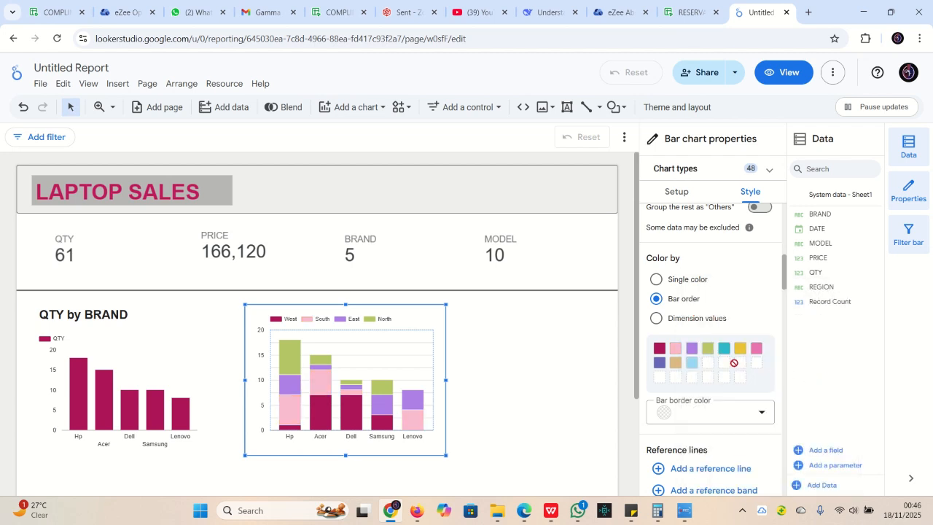
click(692, 351)
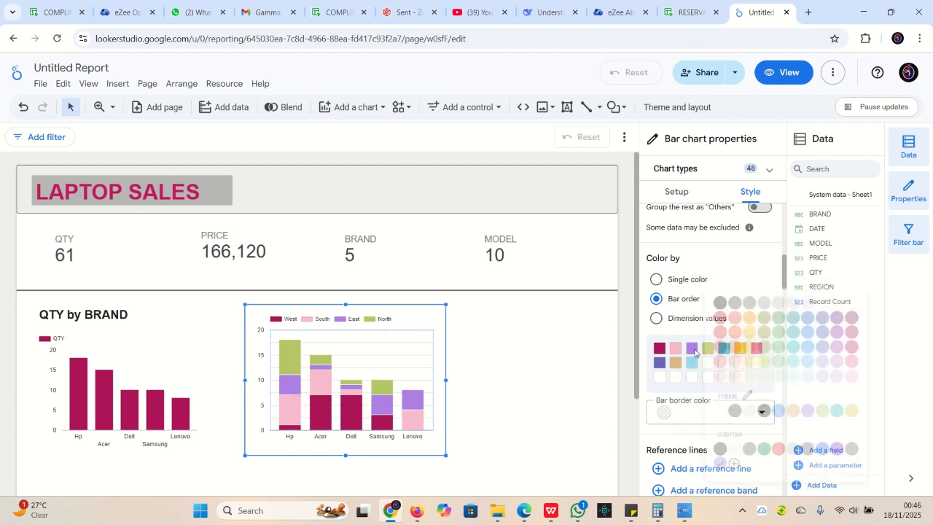
click(856, 360)
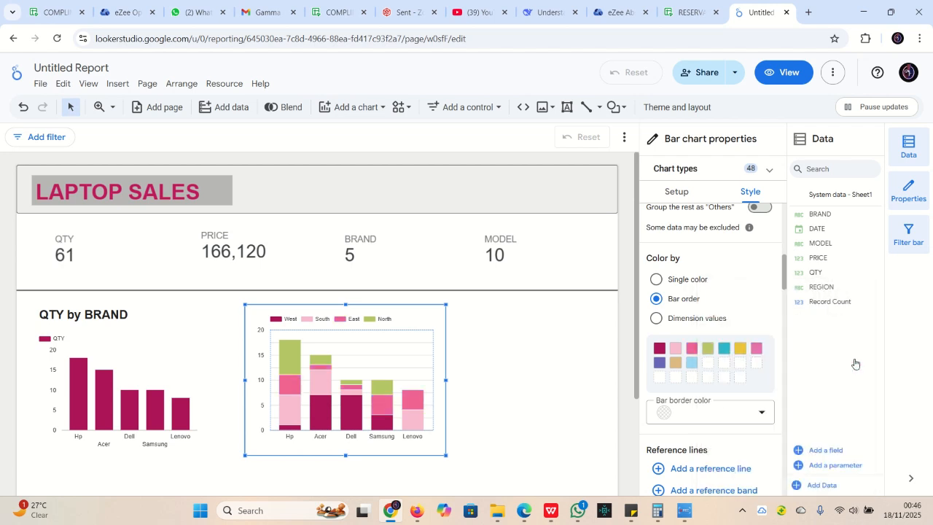
click(707, 349)
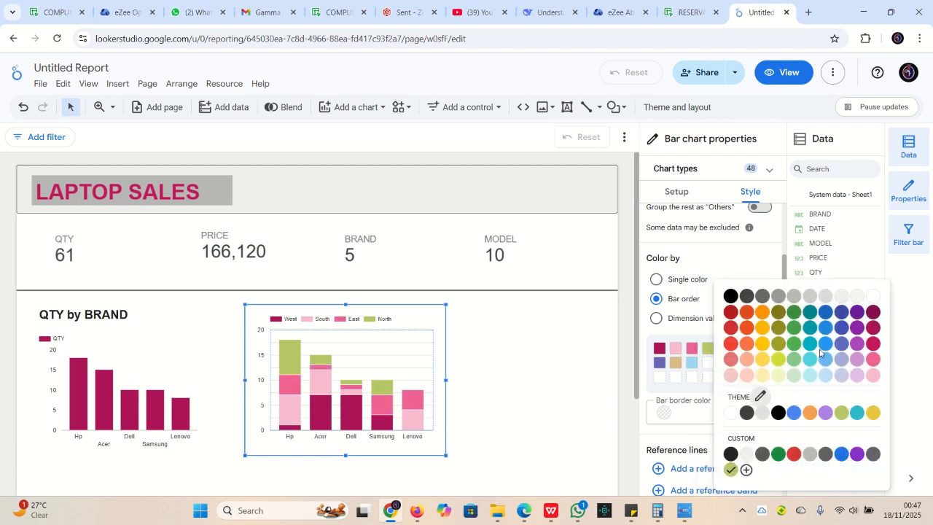
click(873, 313)
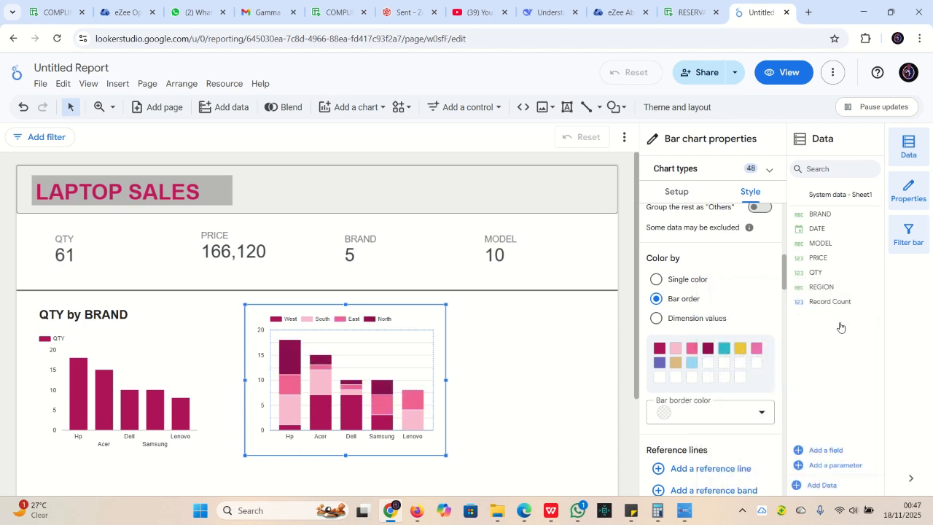
click(723, 349)
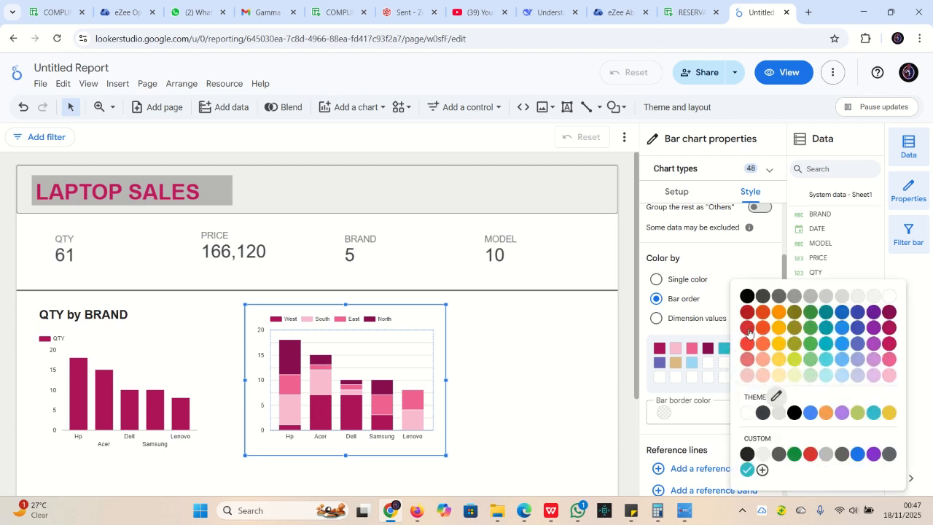
click(768, 270)
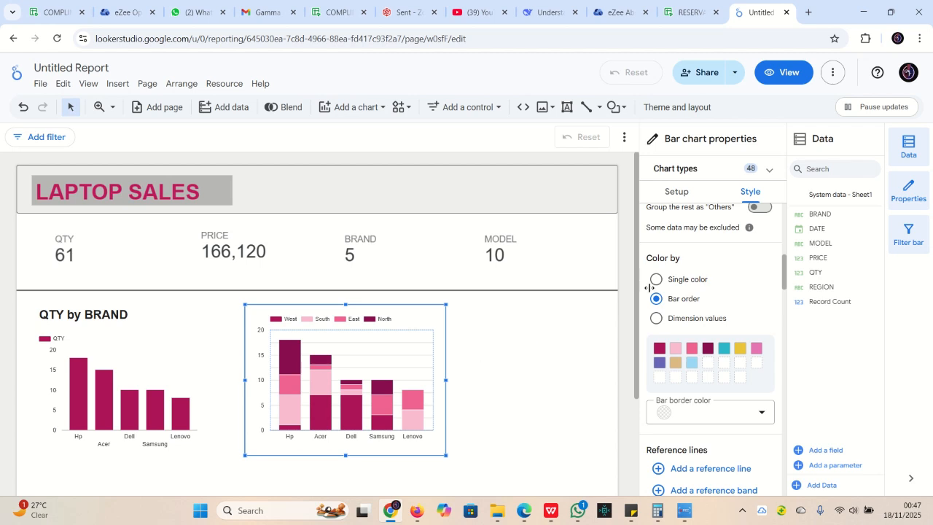
Show the stacked chart's 'QTY by BRAND and REGION' title in bold 24px
scroll(655, 297, up, 5)
click(759, 240)
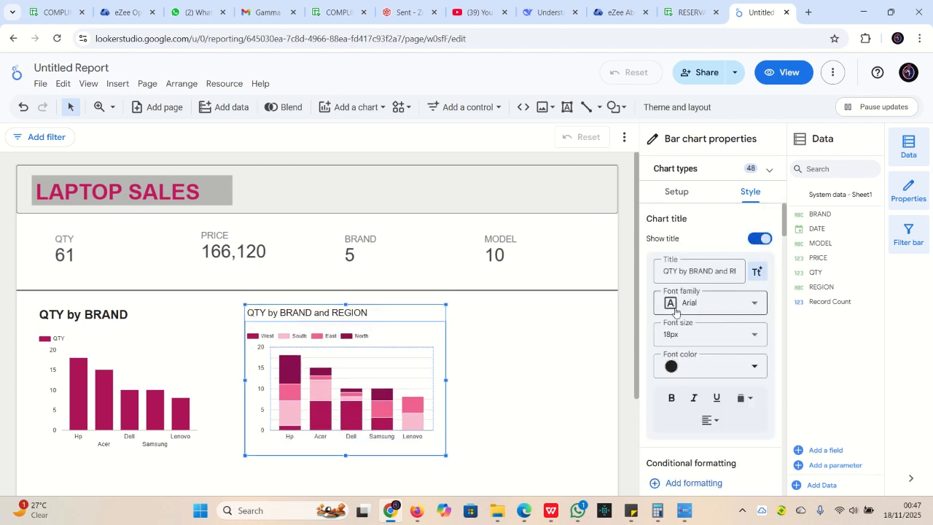
click(749, 336)
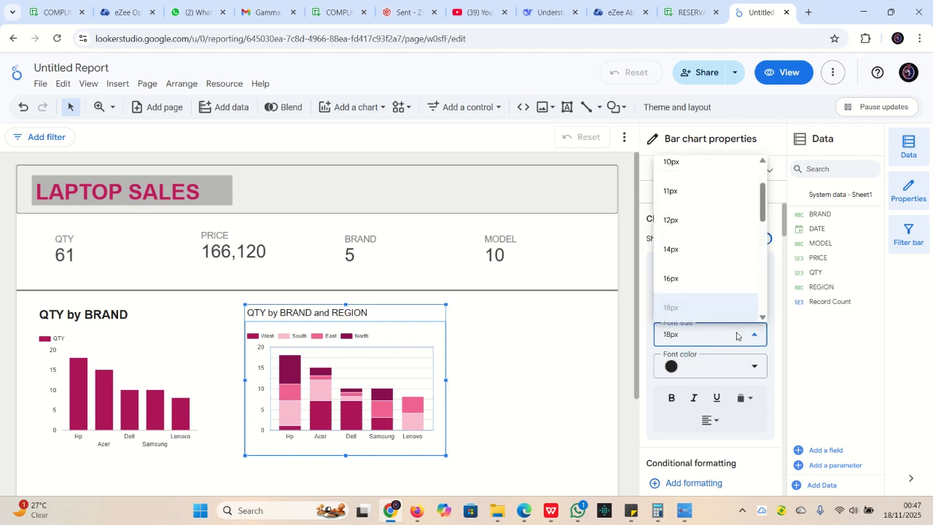
scroll(703, 277, down, 2)
click(689, 241)
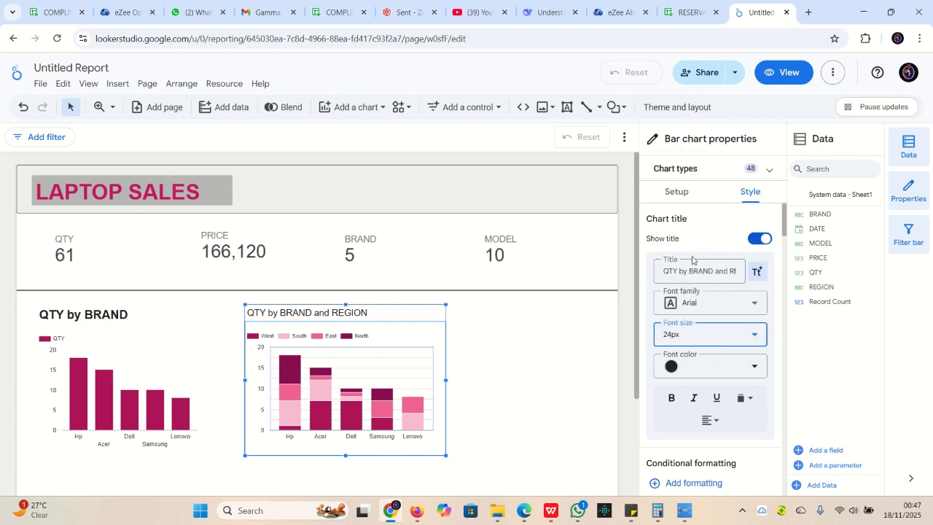
click(670, 398)
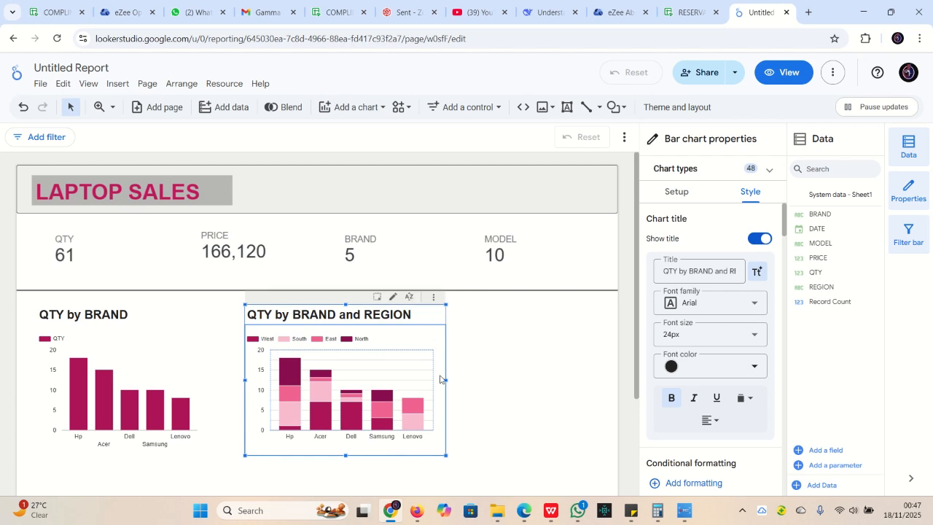
Narrow the region bar chart and nudge it closer to the first chart
drag(443, 378, 410, 380)
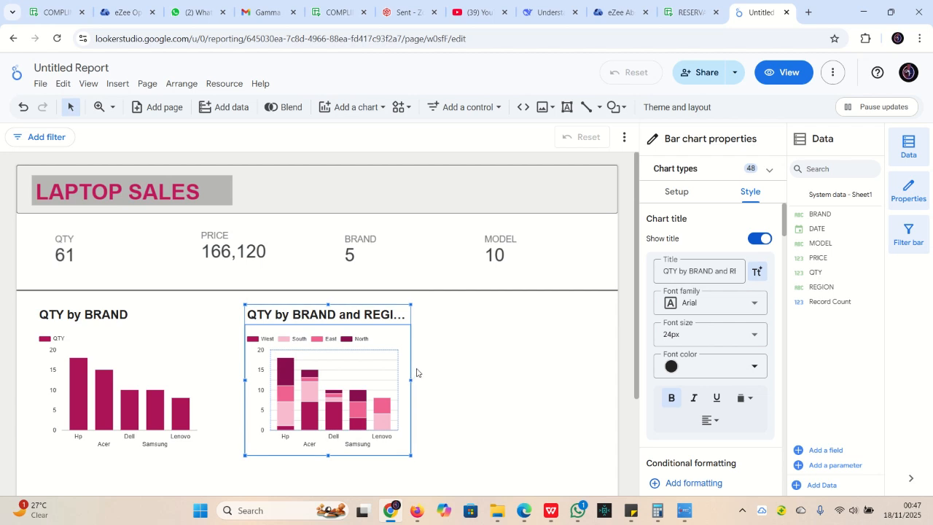
click(507, 361)
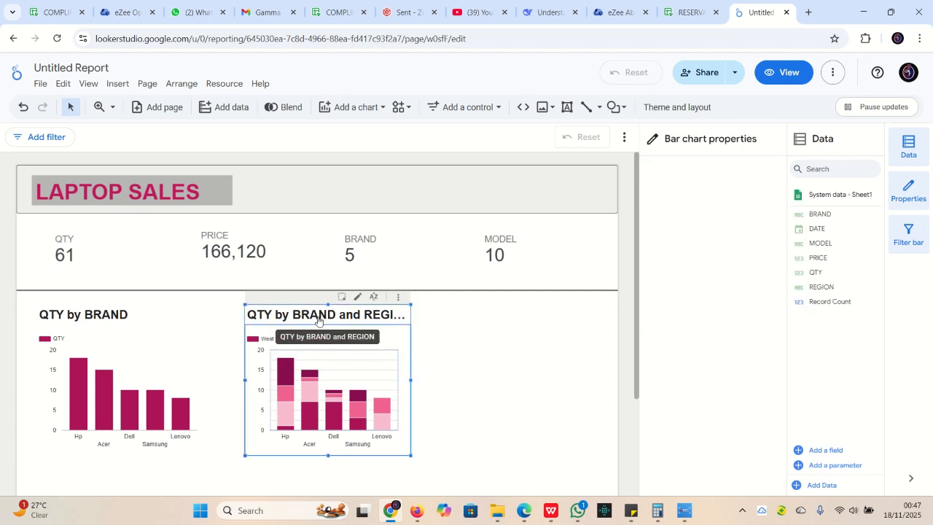
drag(317, 320, 314, 315)
click(502, 320)
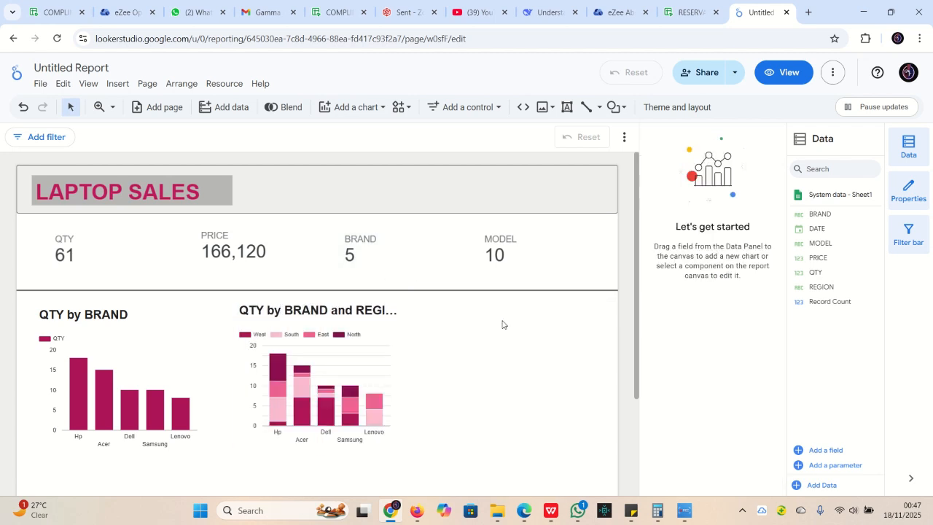
click(355, 117)
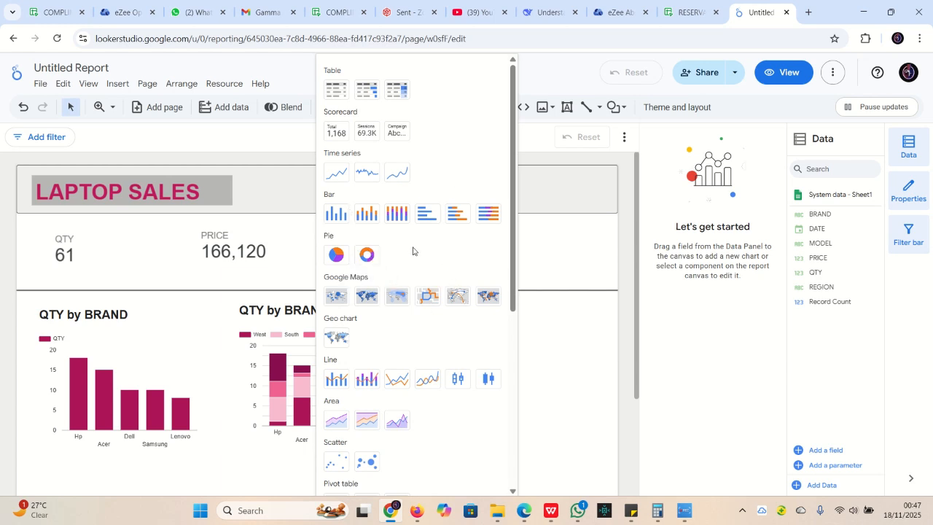
Add a pie chart to the report and try repositioning it
click(335, 255)
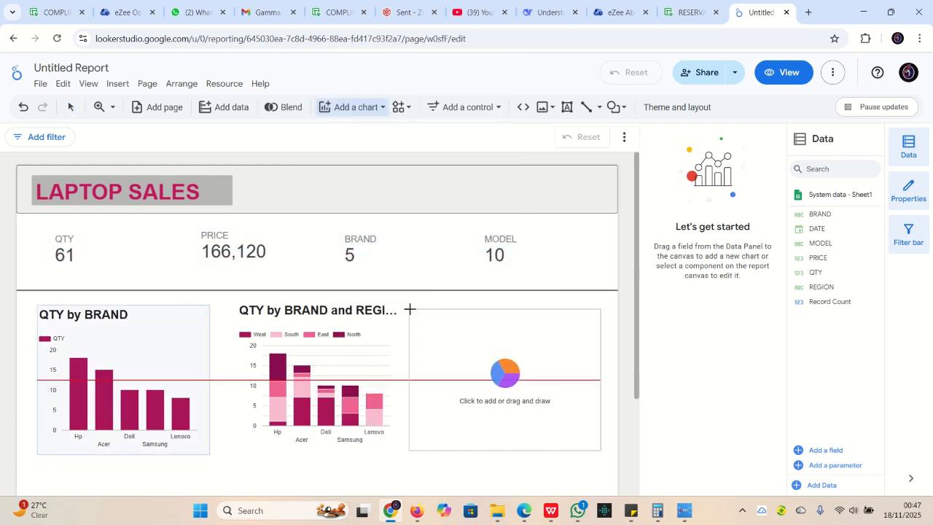
click(416, 306)
mouse_move(519, 353)
mouse_down()
mouse_move(503, 334)
mouse_move(499, 350)
mouse_move(523, 367)
mouse_up()
mouse_move(488, 341)
mouse_down()
mouse_move(477, 327)
mouse_move(497, 352)
mouse_move(487, 326)
mouse_up()
scroll(489, 360, down, 5)
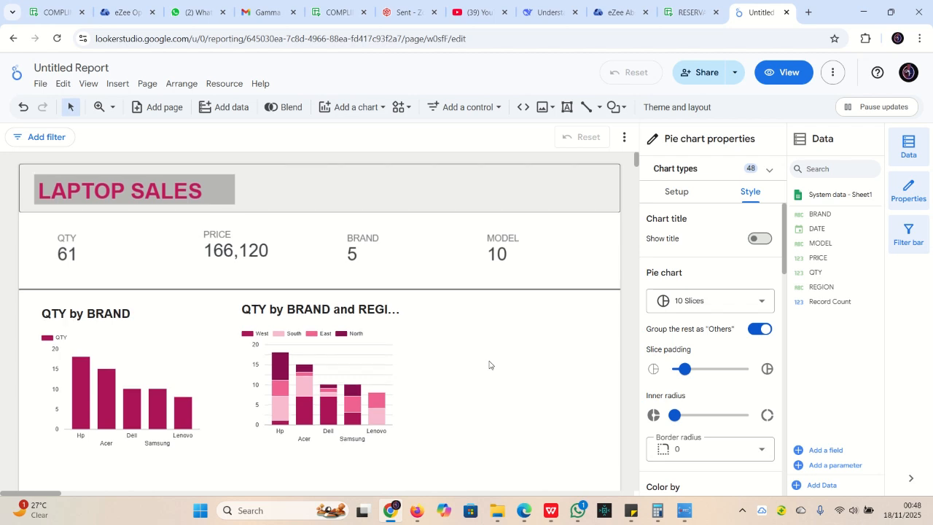
scroll(489, 359, up, 5)
scroll(477, 345, down, 2)
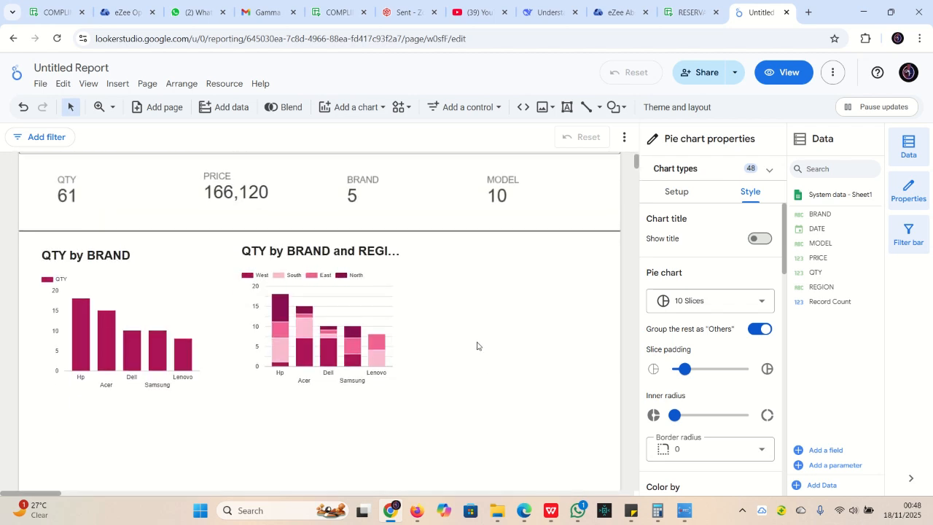
scroll(477, 345, up, 2)
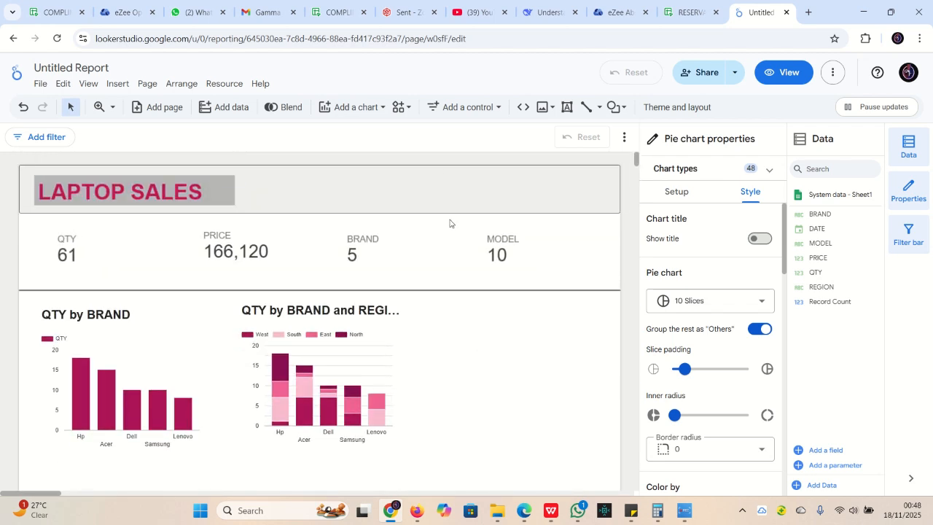
Add a pie chart again, placing it right beside the region bar chart
click(356, 107)
click(337, 254)
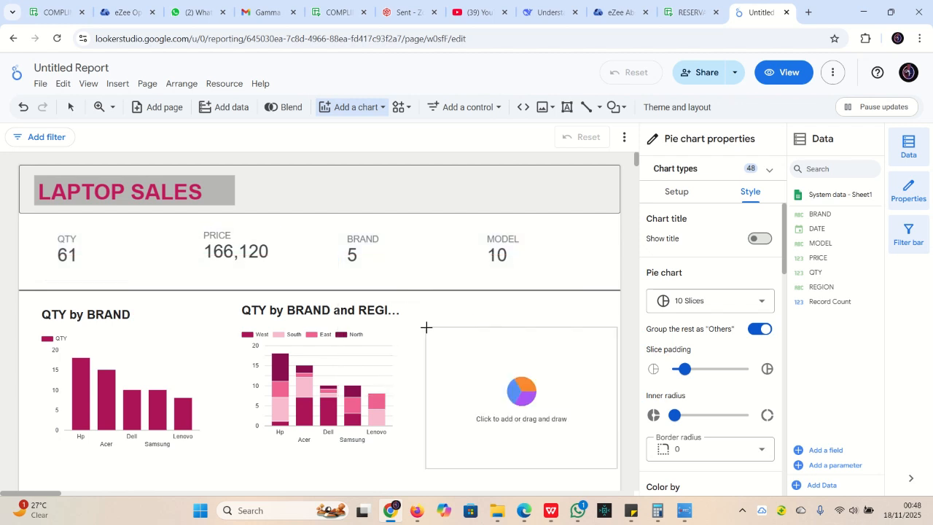
click(411, 320)
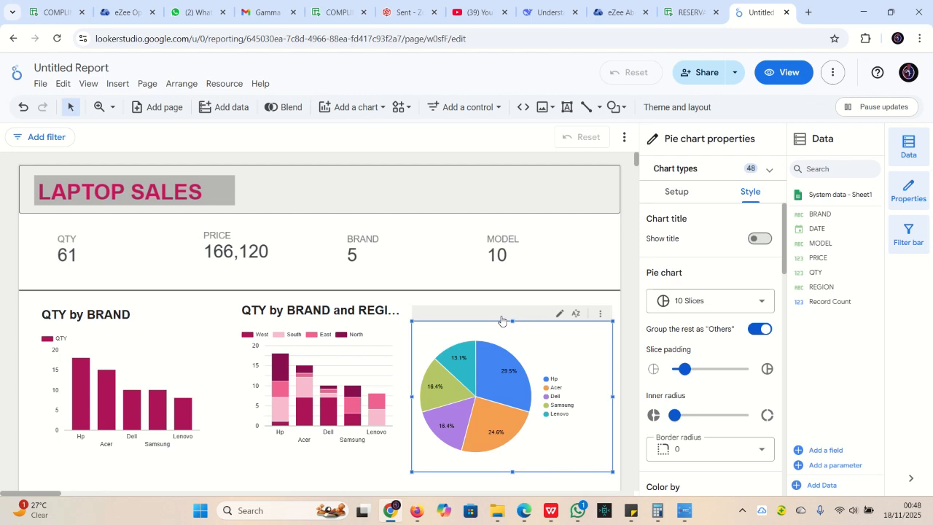
Keep BRAND as the pie's dimension and switch its metric from QTY to PRICE
click(676, 195)
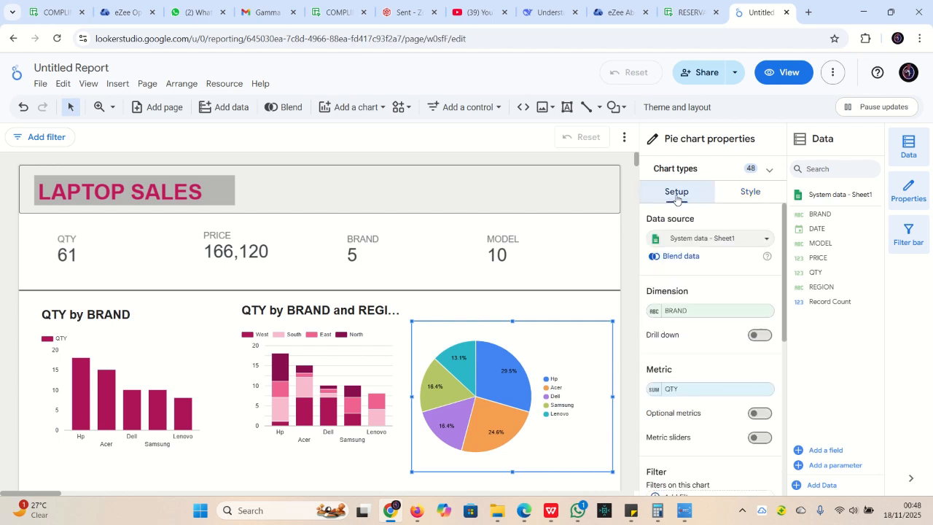
click(706, 312)
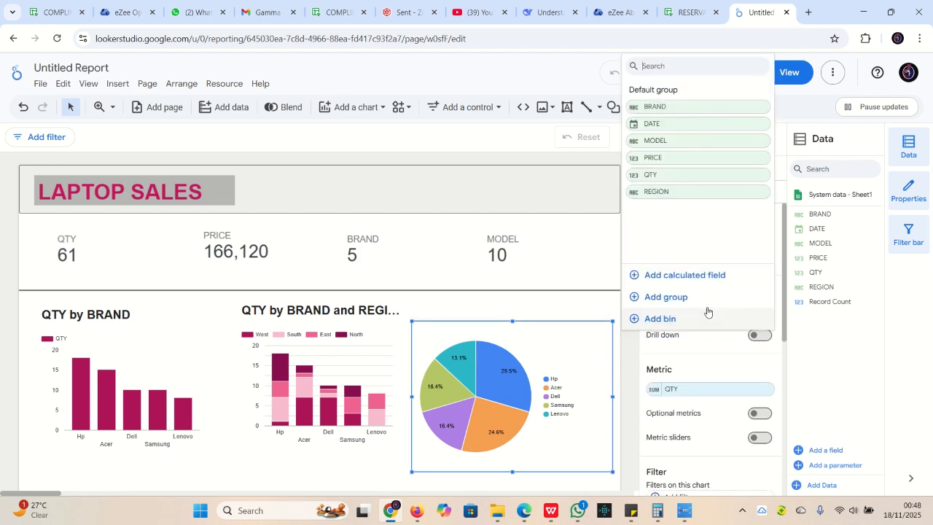
click(787, 259)
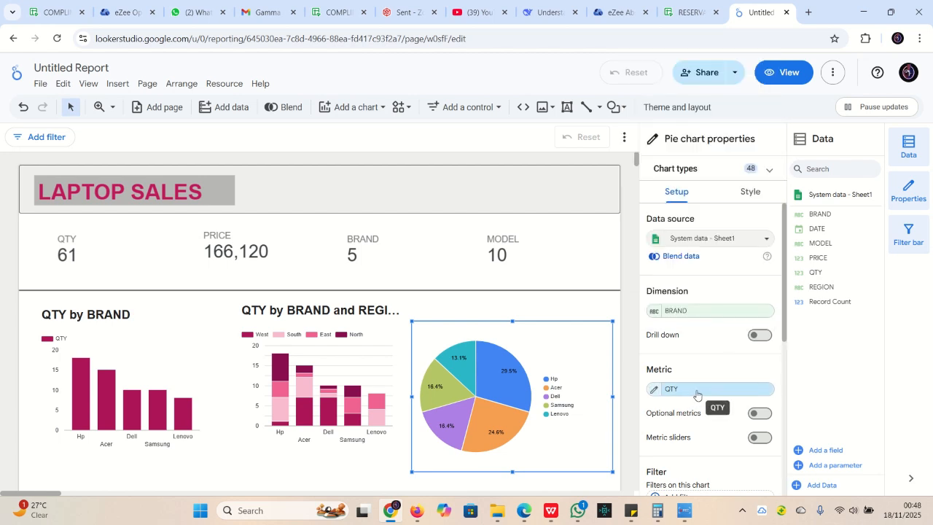
click(697, 394)
click(666, 321)
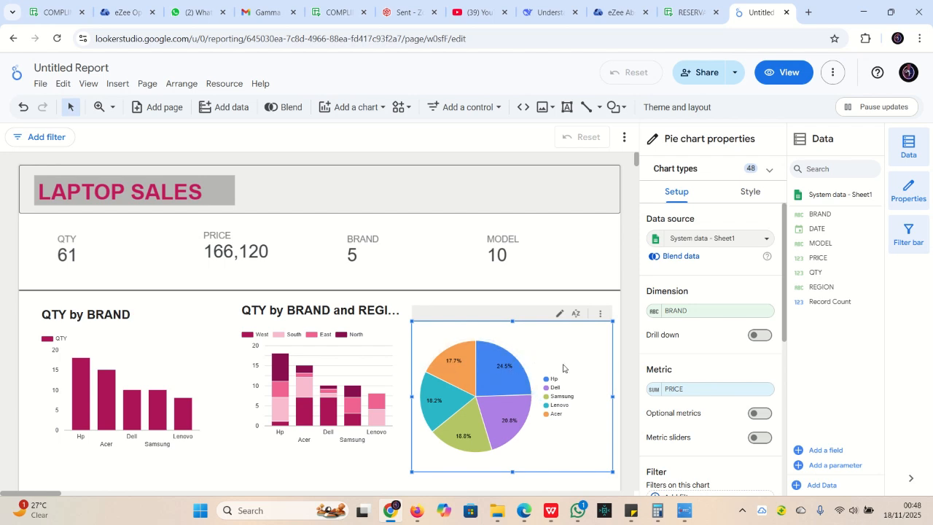
mouse_move(509, 373)
mouse_move(516, 417)
mouse_move(471, 435)
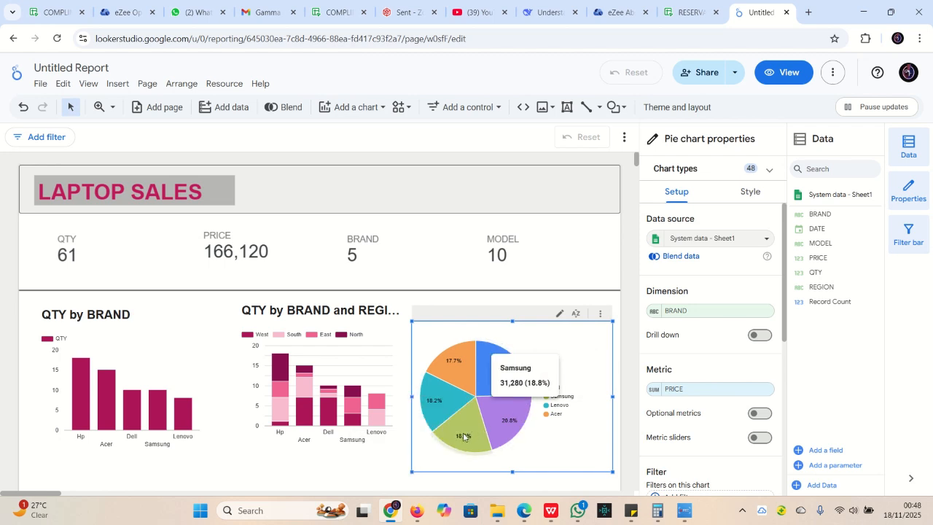
mouse_move(462, 347)
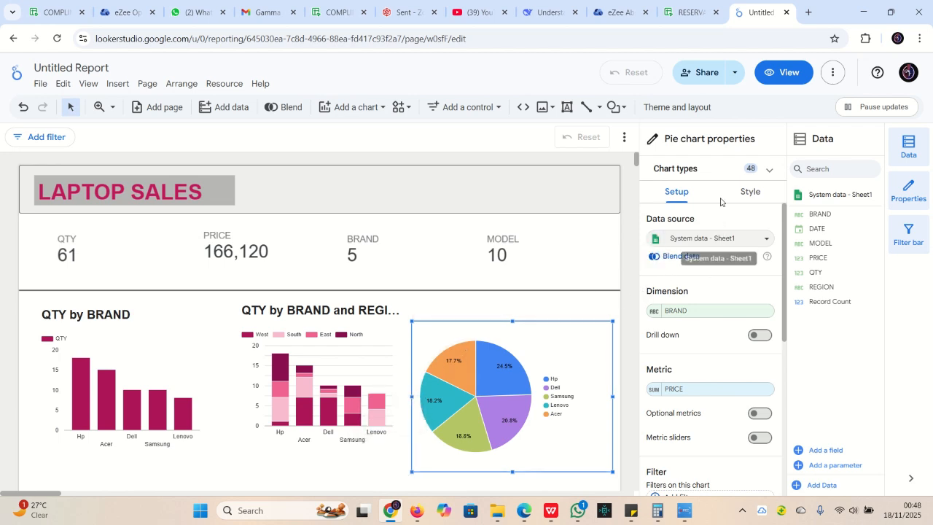
Show the pie chart's title 'BRAND by PRICE' in bold at 24px
click(747, 193)
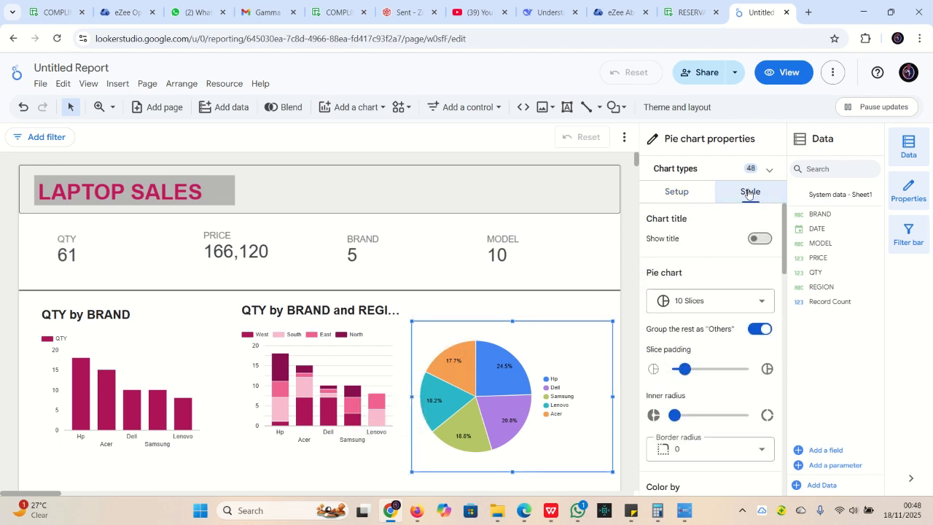
click(762, 239)
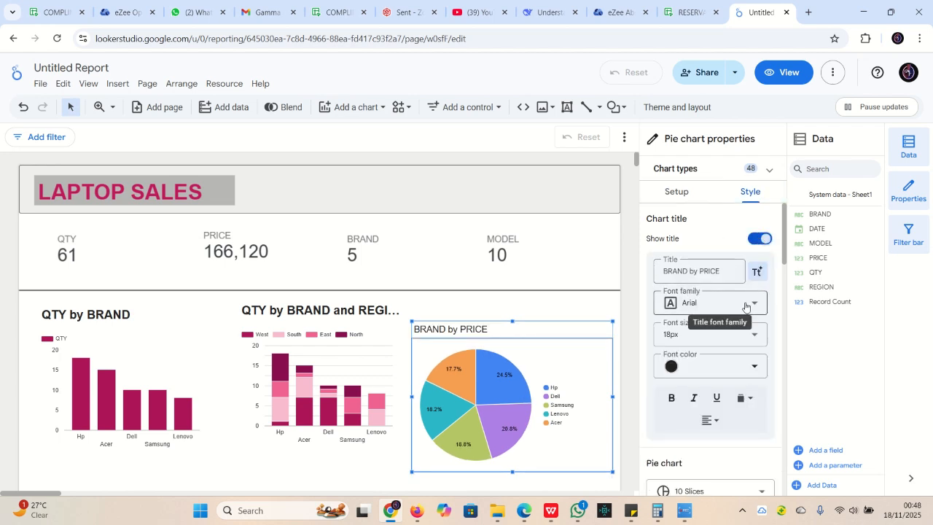
click(741, 328)
scroll(700, 284, down, 2)
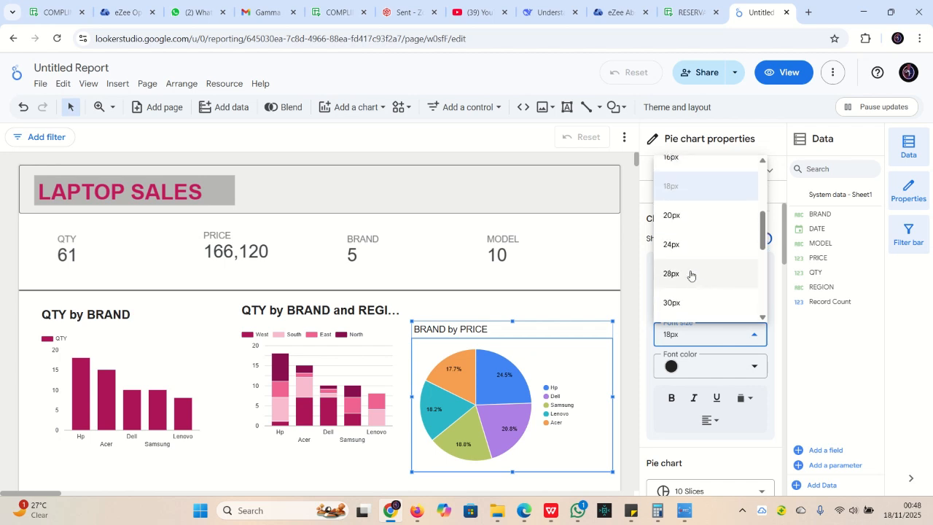
click(689, 241)
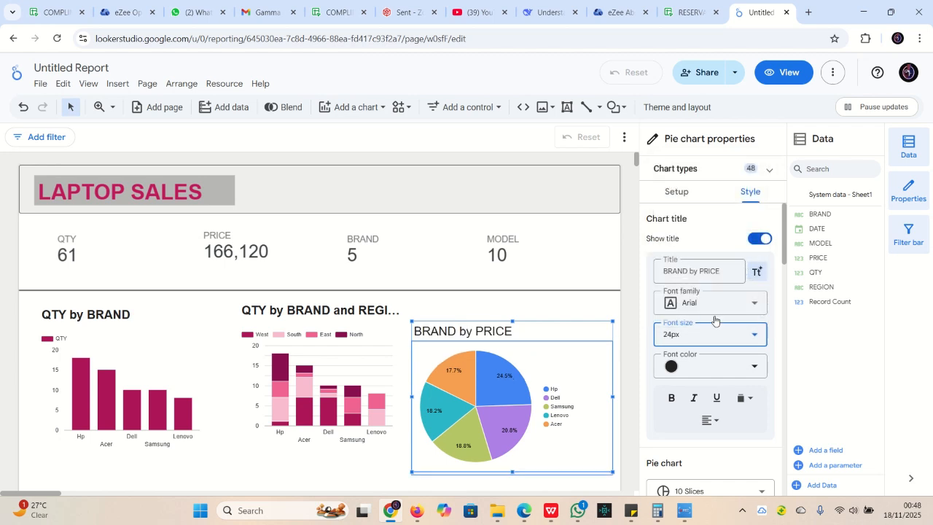
click(671, 397)
Colour slices by order: Hp maroon, Dell and Samsung magenta, Lenovo pale pink, Acer lavender
scroll(722, 315, down, 2)
scroll(721, 311, down, 7)
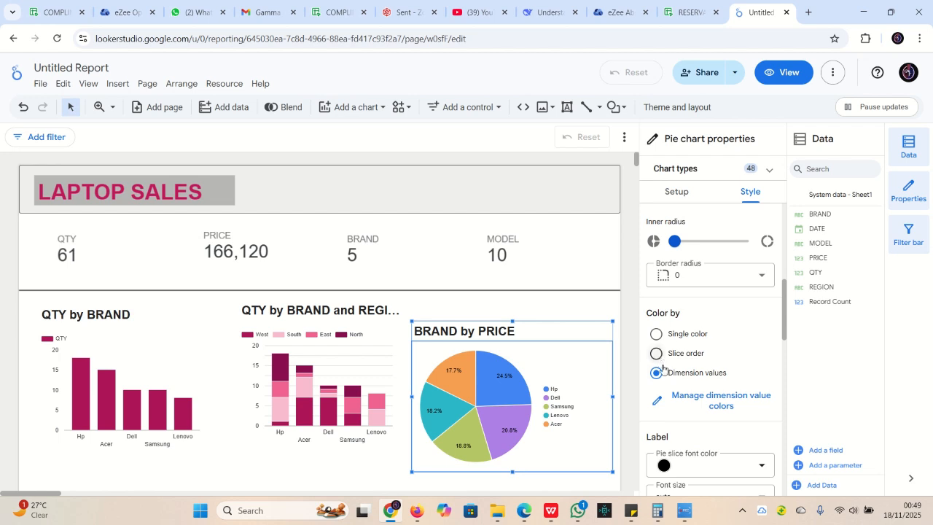
click(656, 353)
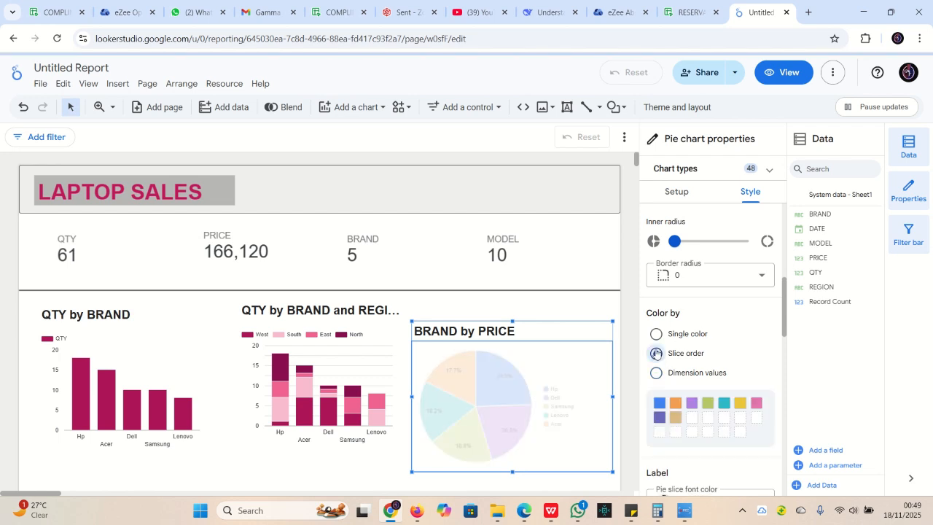
click(661, 405)
click(824, 312)
click(675, 403)
click(841, 329)
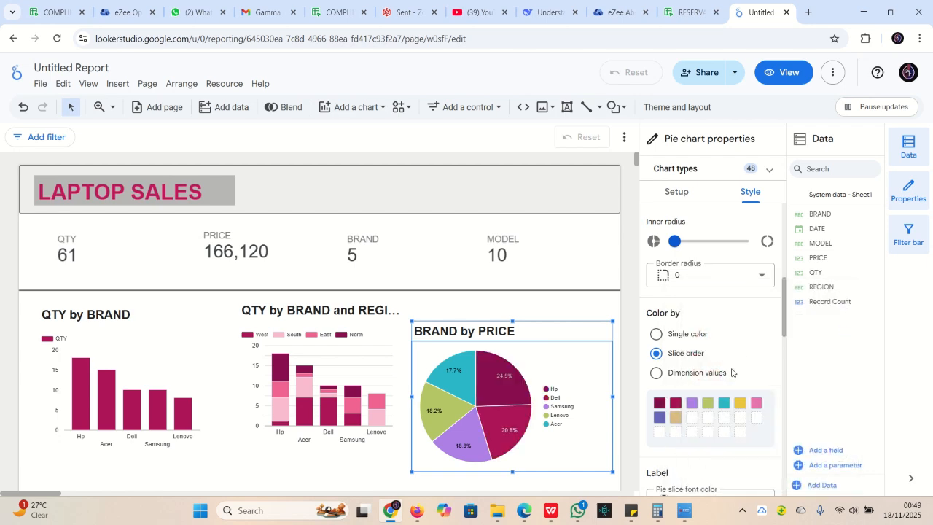
click(692, 403)
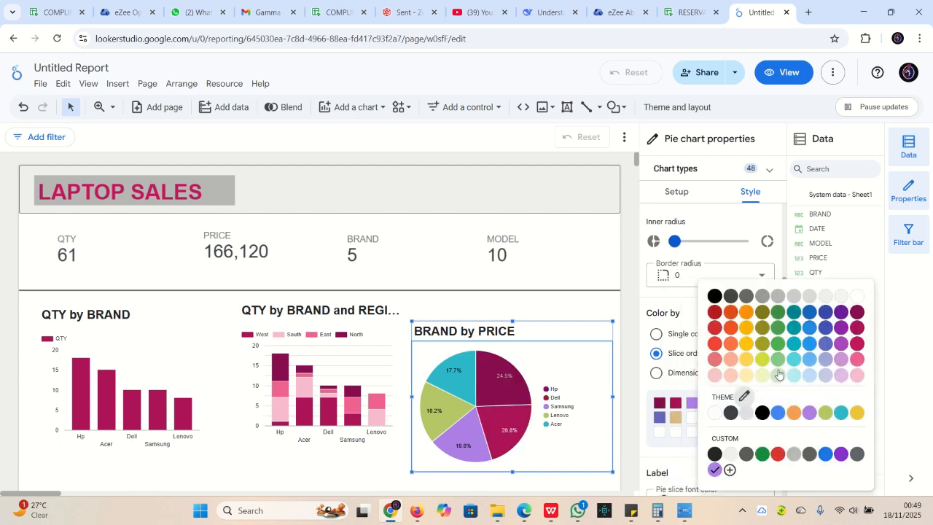
click(857, 343)
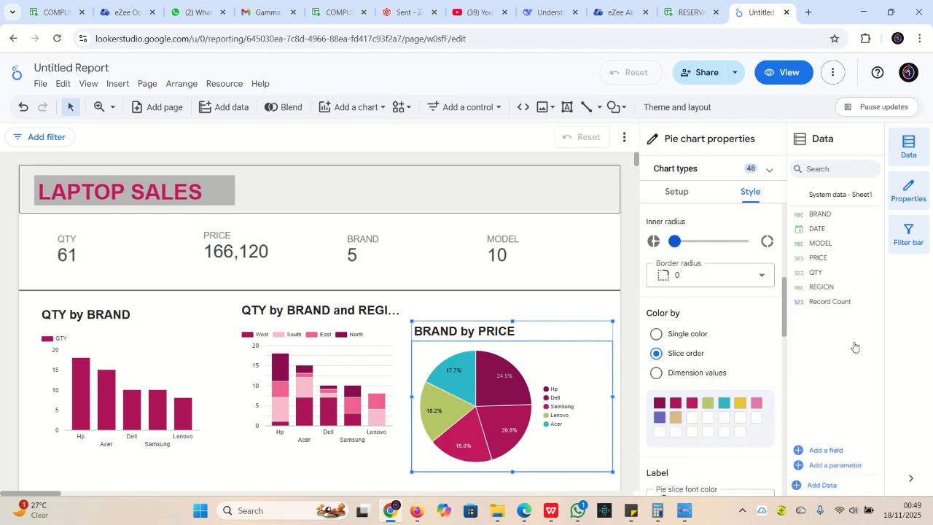
click(707, 402)
click(872, 375)
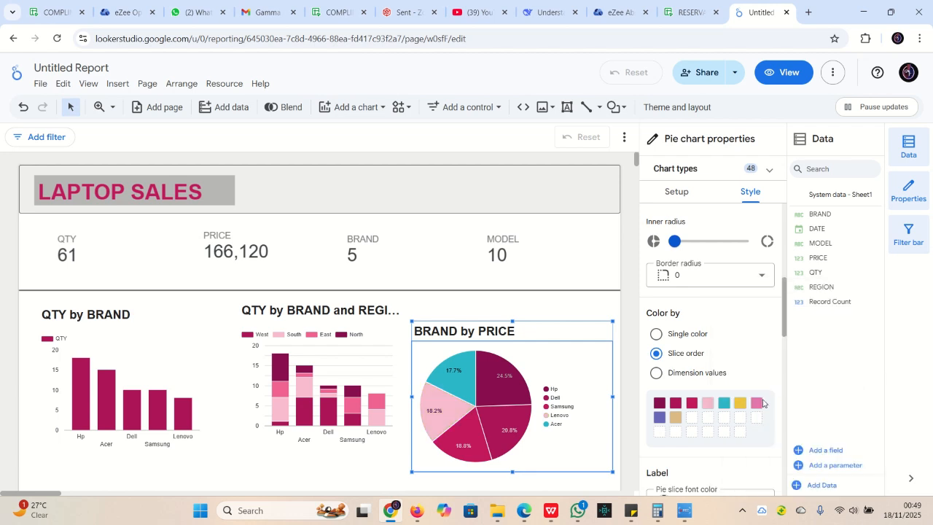
click(724, 403)
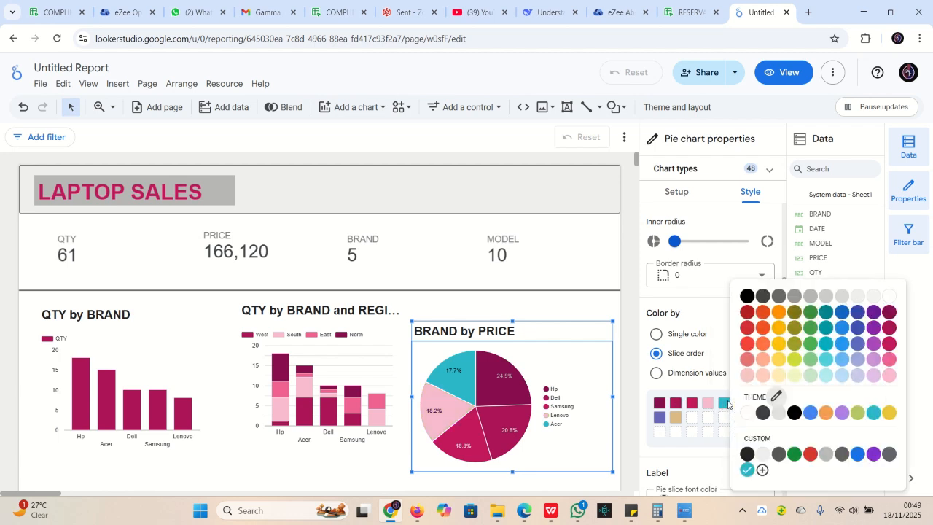
click(874, 374)
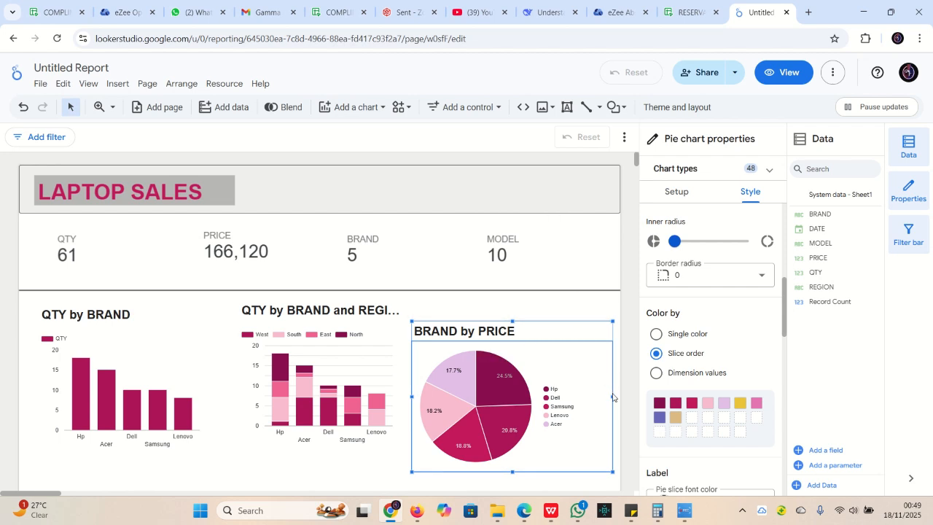
Narrow the pie chart, move it up level with the bar charts, and make it slightly taller
drag(612, 395, 598, 395)
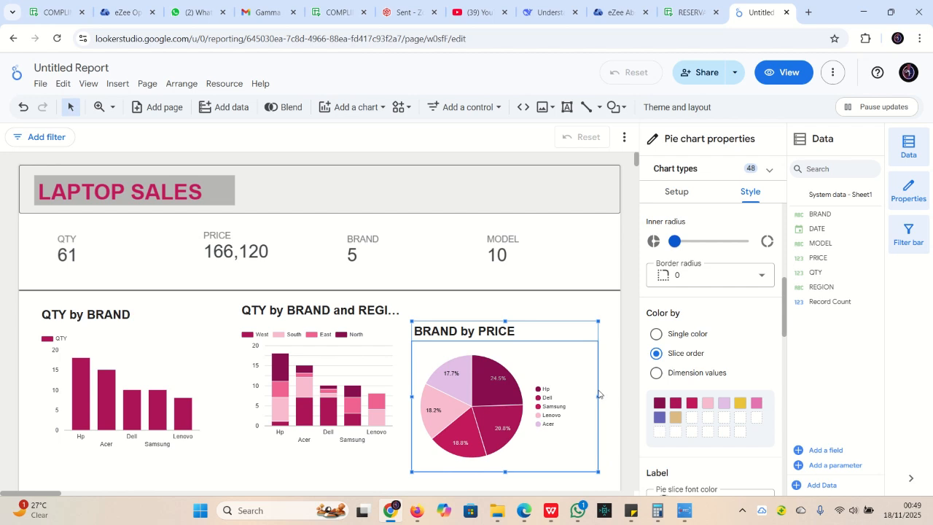
drag(551, 333, 558, 308)
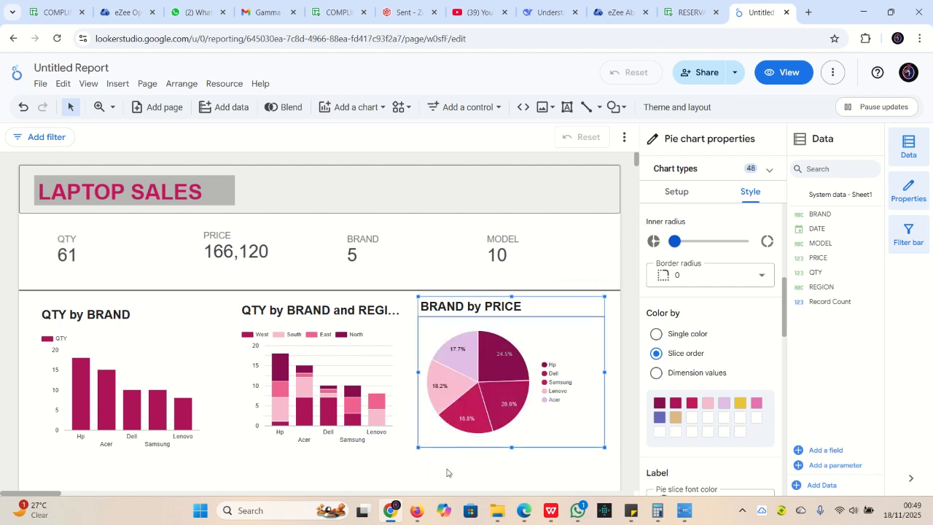
drag(512, 447, 512, 451)
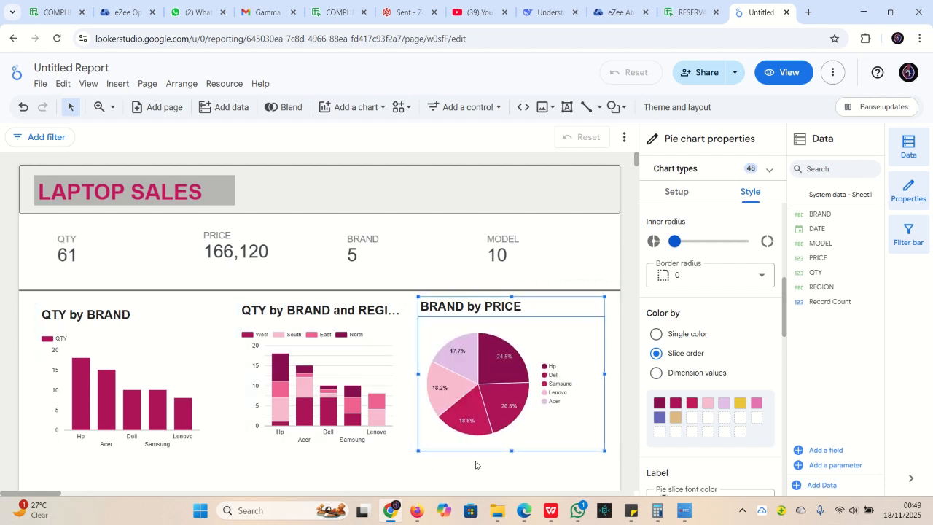
click(402, 467)
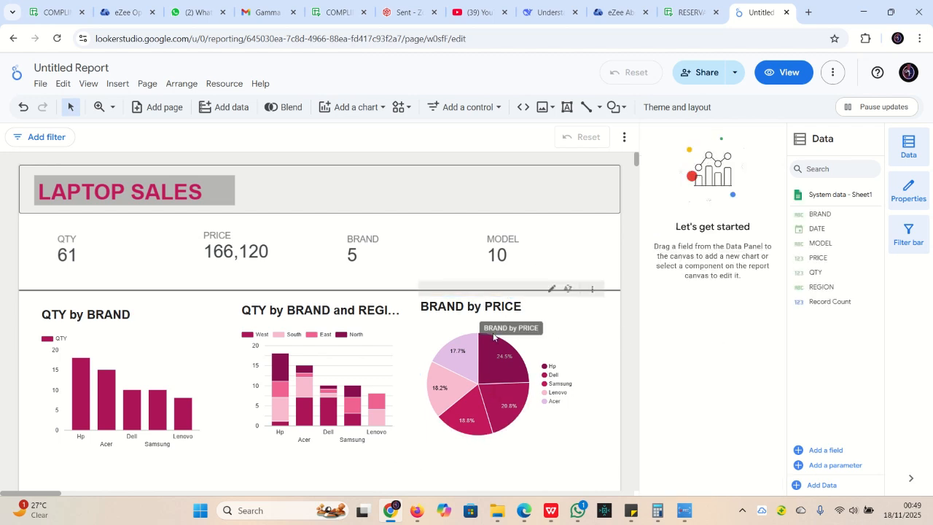
Set the stacked QTY by brand-and-region bar chart's gridlines to white, then review the report
click(343, 355)
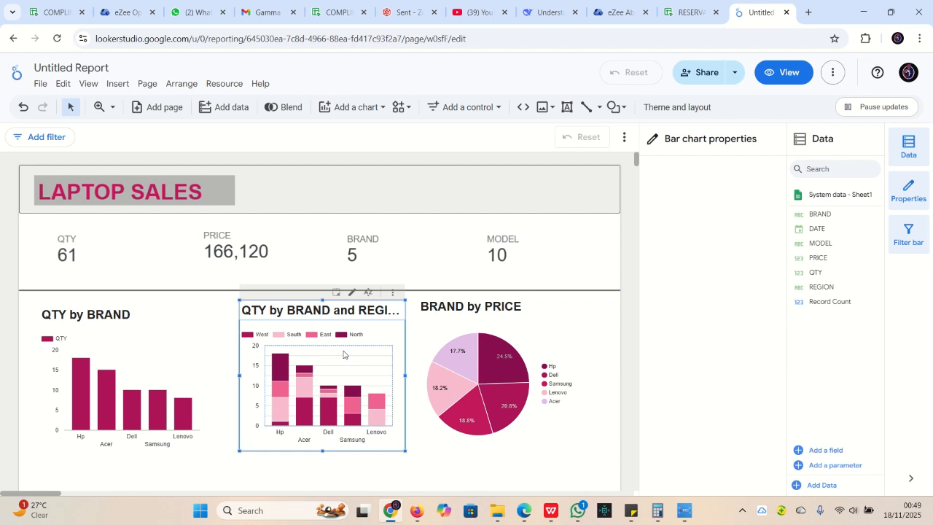
scroll(692, 335, down, 10)
scroll(681, 374, down, 5)
scroll(693, 350, up, 6)
scroll(699, 335, up, 3)
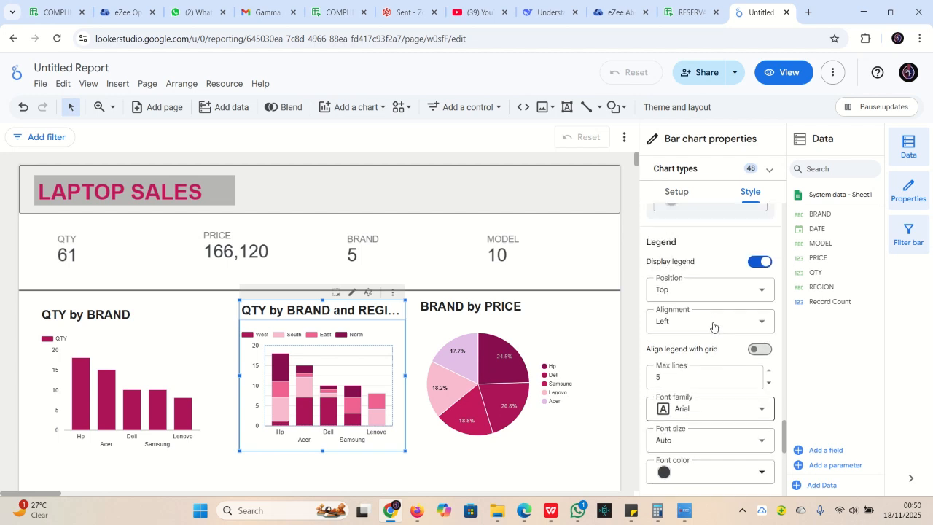
click(670, 308)
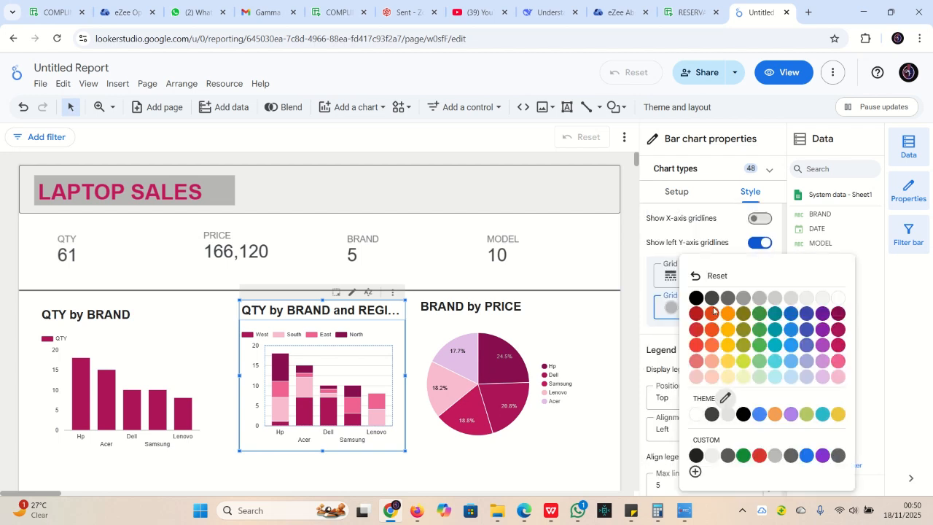
click(837, 297)
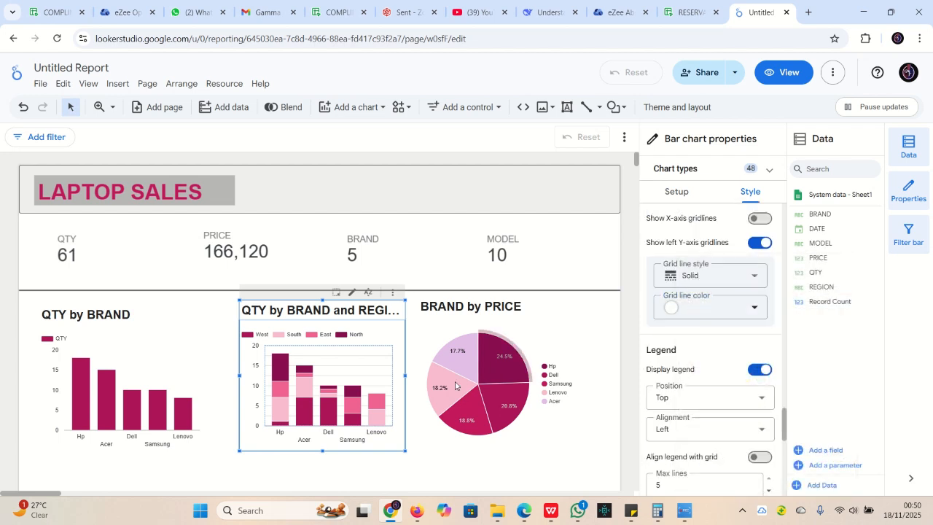
click(626, 266)
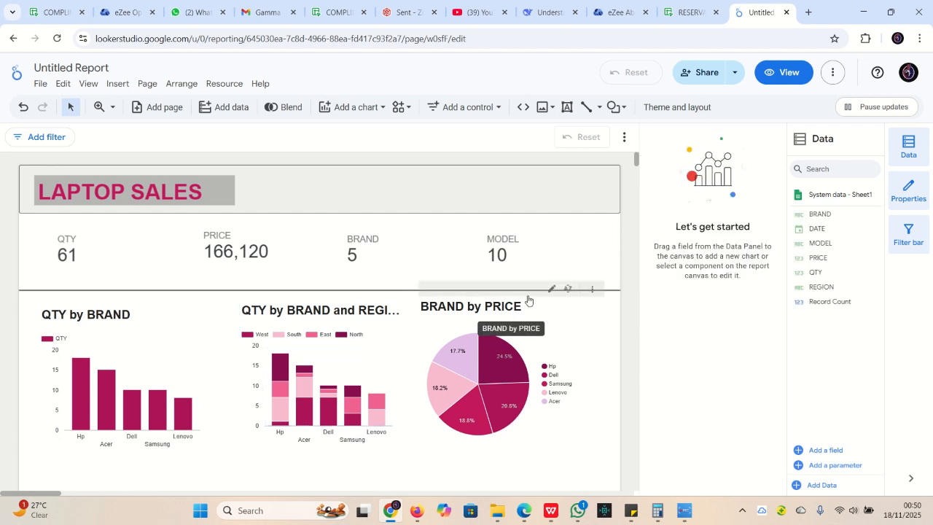
scroll(393, 320, down, 3)
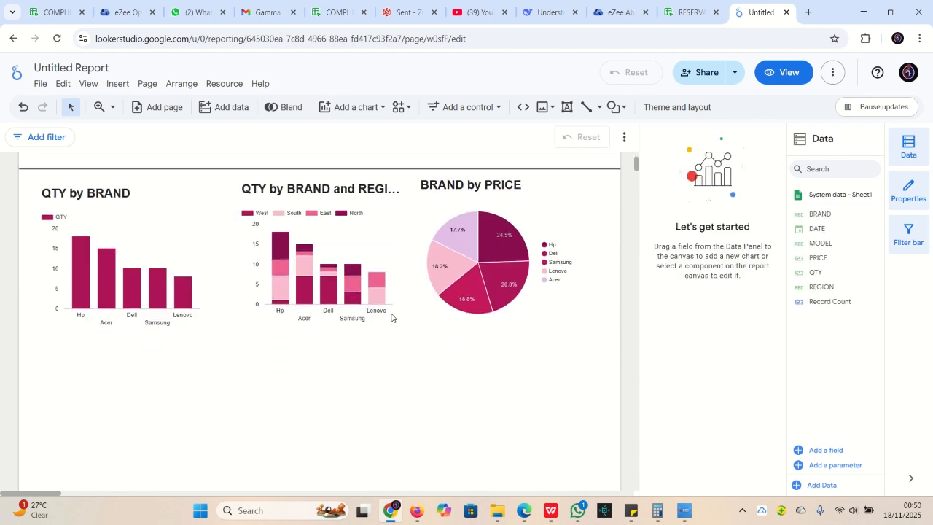
scroll(396, 314, up, 3)
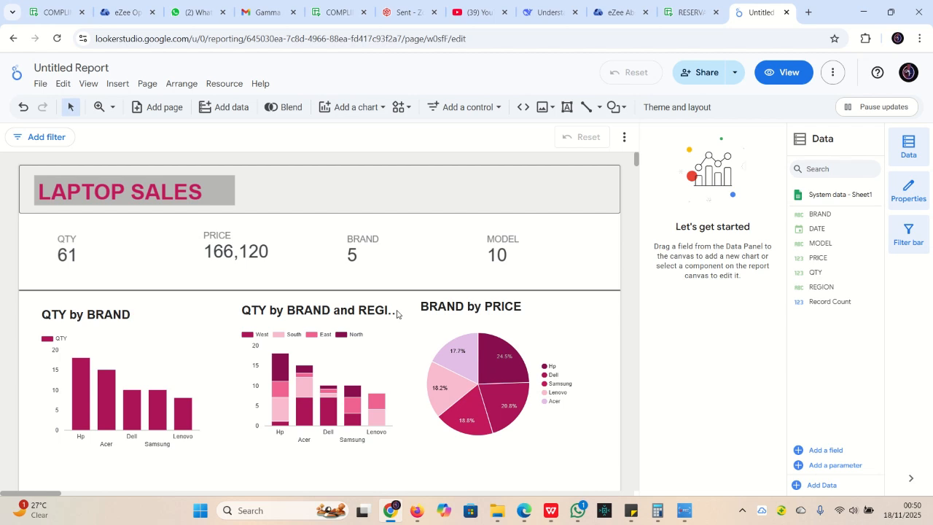
scroll(416, 291, down, 8)
scroll(416, 291, up, 8)
scroll(416, 294, down, 5)
scroll(416, 293, up, 4)
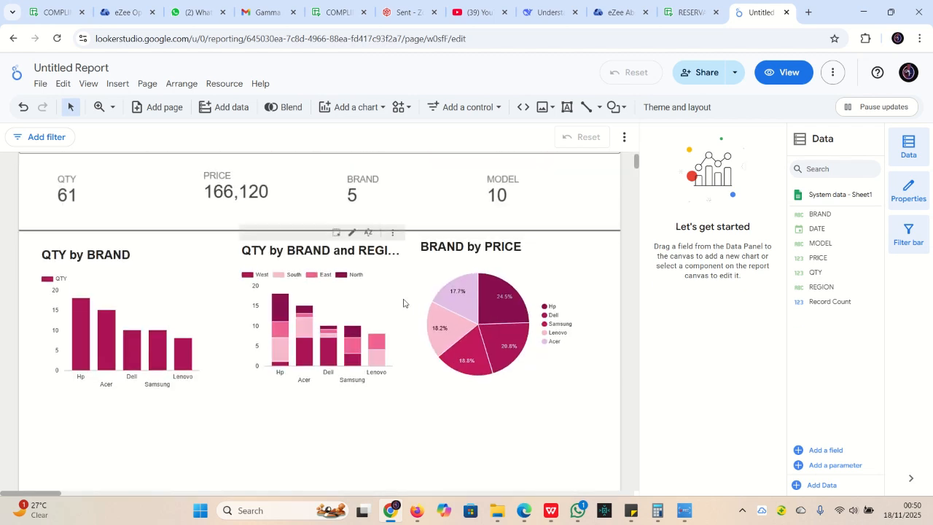
scroll(403, 303, up, 2)
scroll(401, 303, down, 4)
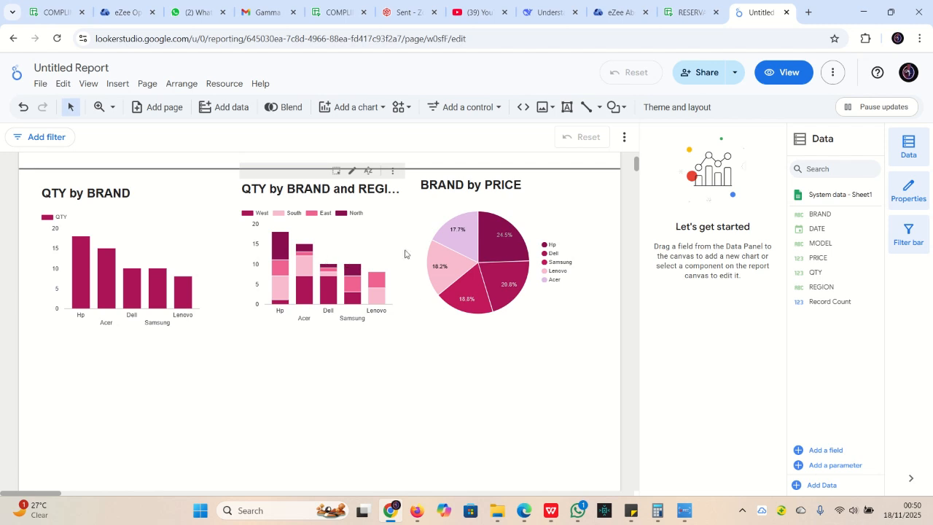
scroll(390, 299, up, 2)
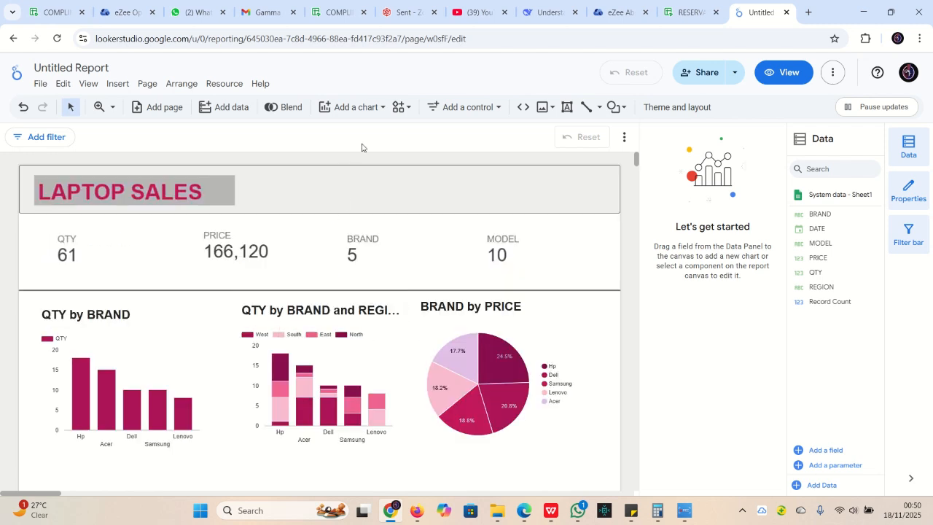
Add a smoothed-bar funnel chart of QTY by BRAND below the first bar chart
click(365, 107)
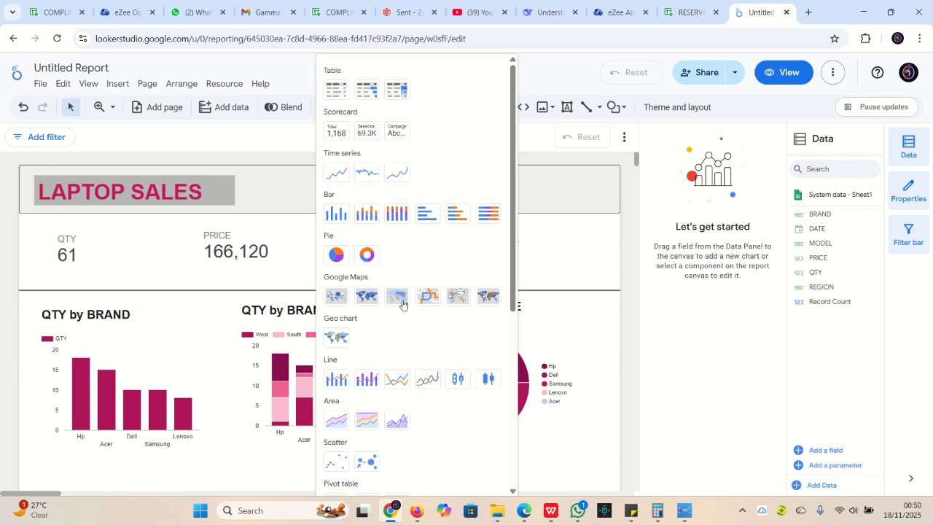
scroll(402, 282, down, 5)
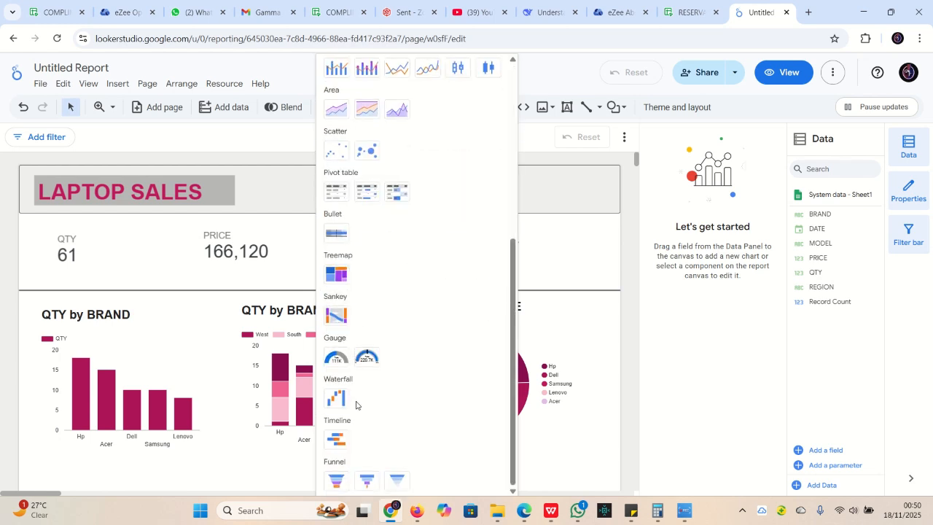
click(333, 482)
scroll(232, 321, down, 5)
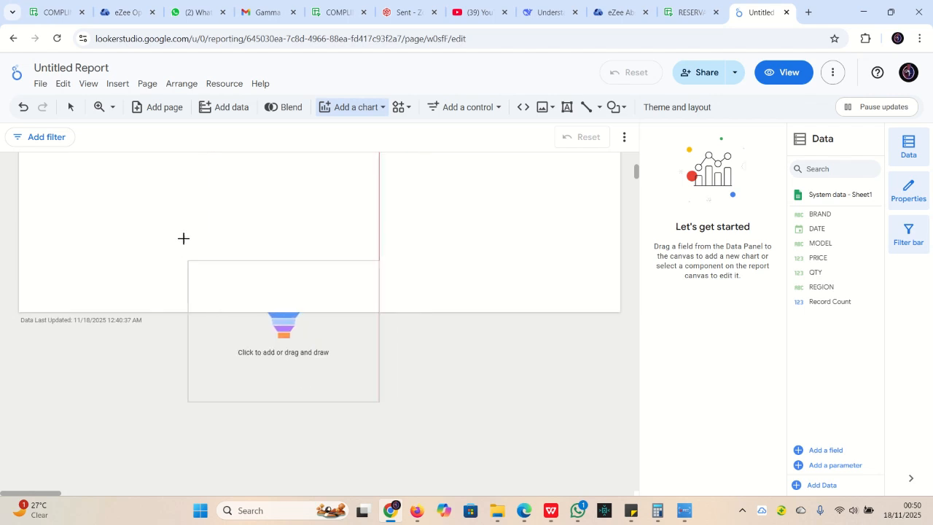
scroll(179, 195, up, 3)
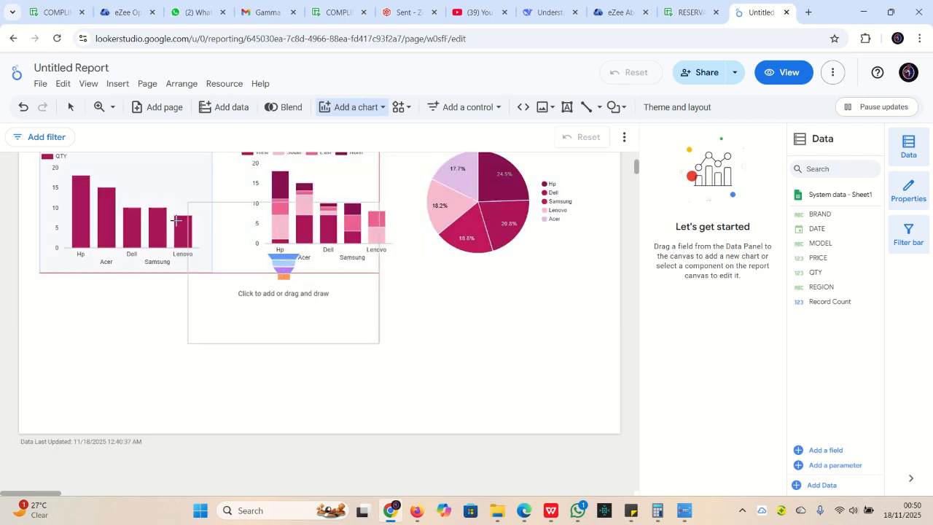
click(154, 281)
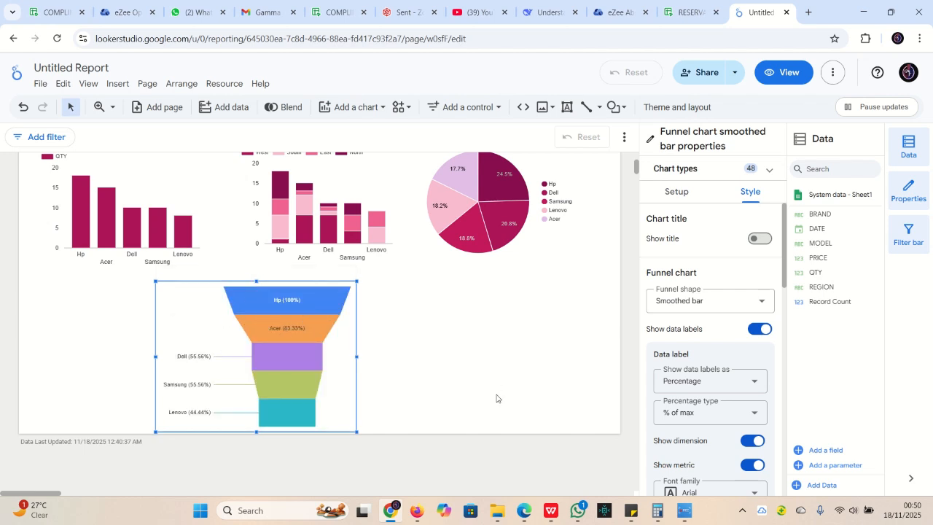
Make the funnel chart slightly shorter and narrower
mouse_move(325, 312)
drag(256, 433, 256, 417)
drag(356, 349, 326, 355)
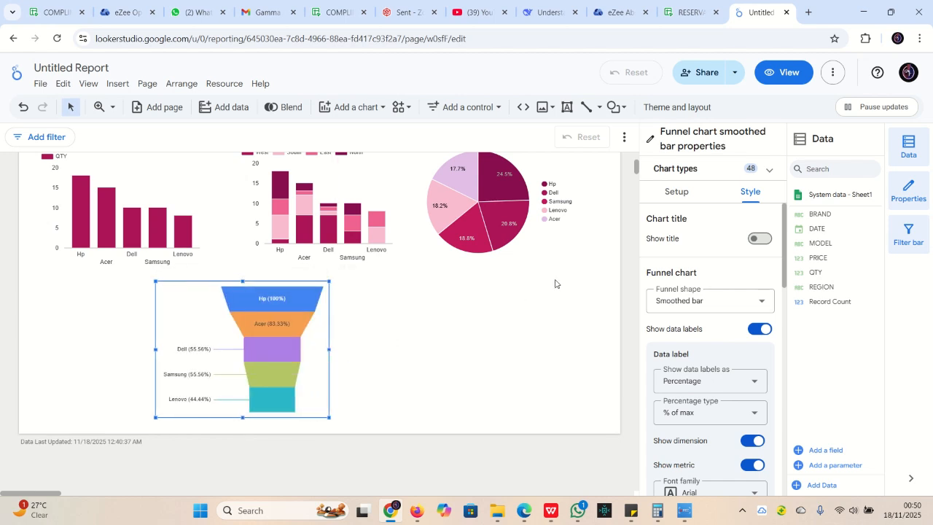
click(676, 193)
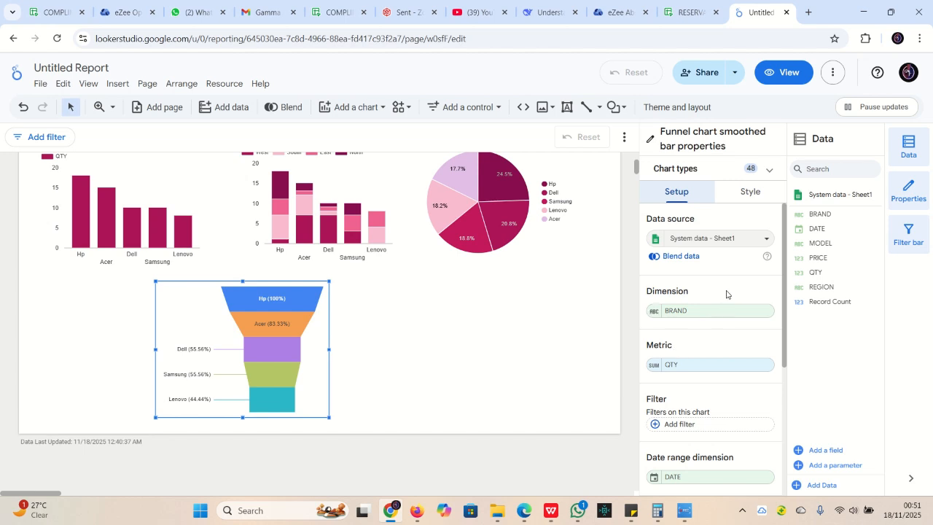
Switch the funnel chart's metric from QTY to PRICE
click(703, 366)
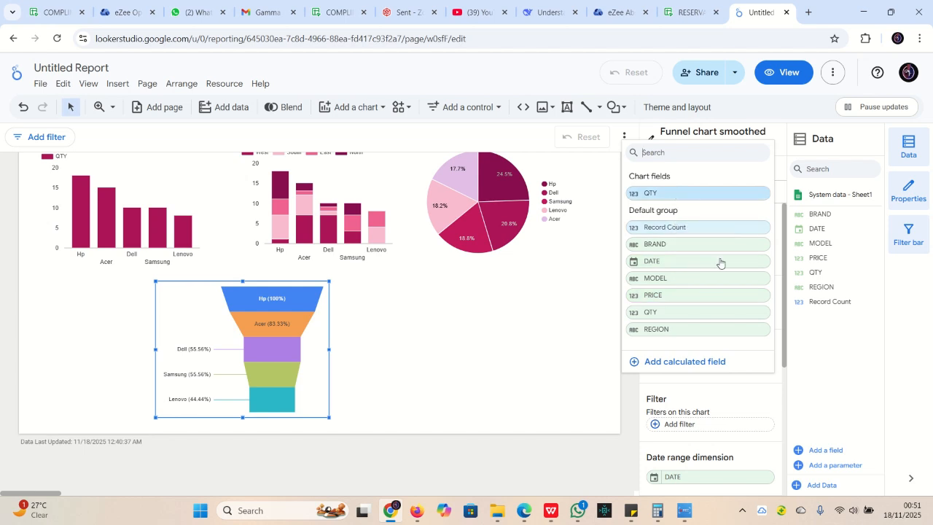
click(678, 295)
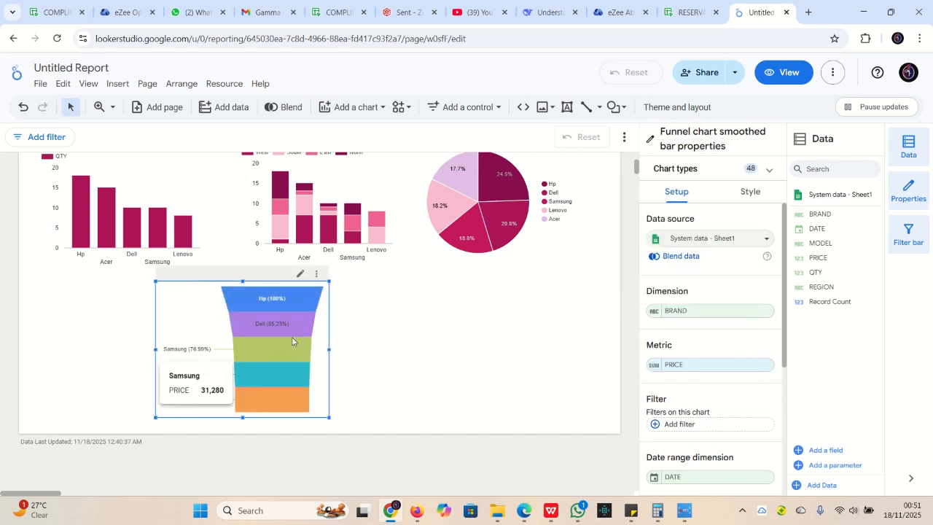
click(753, 191)
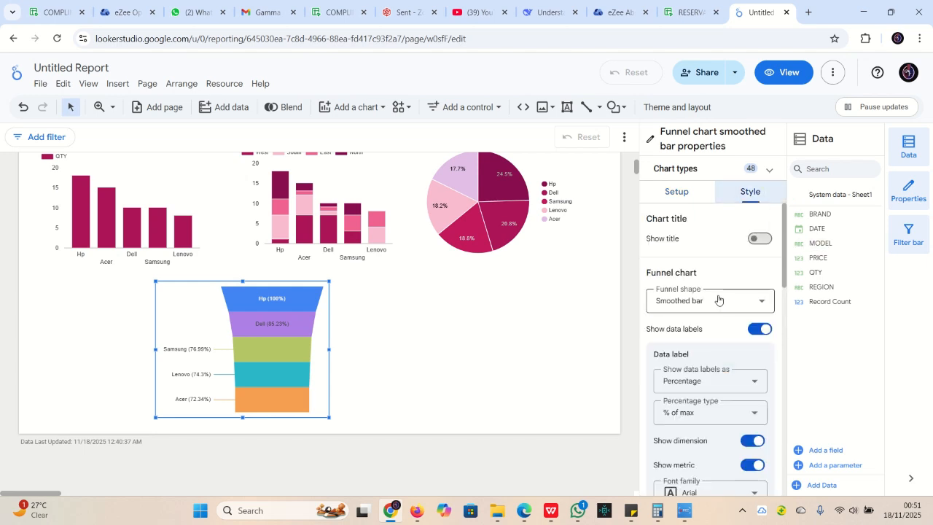
Show the 'PRICE Funnel' title and colour the funnel bars with single colour dark magenta
click(765, 239)
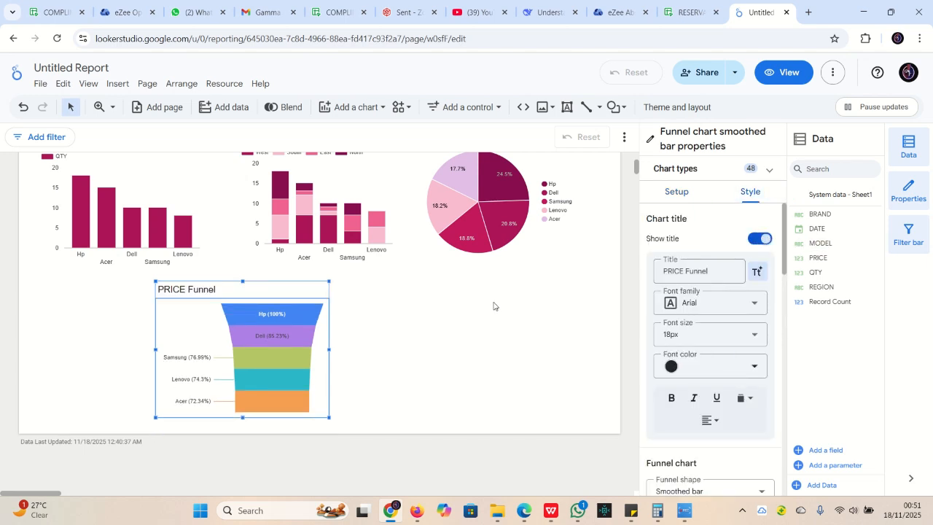
scroll(702, 333, down, 8)
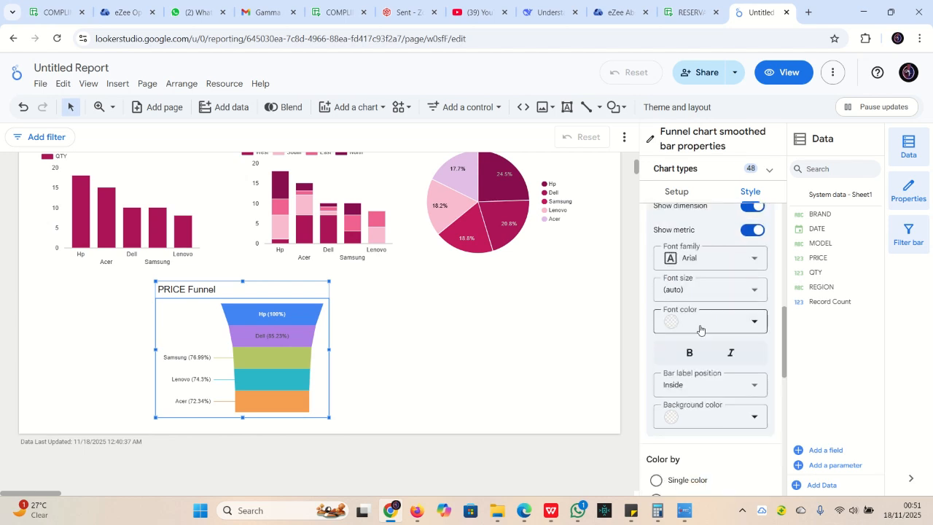
scroll(702, 332, down, 4)
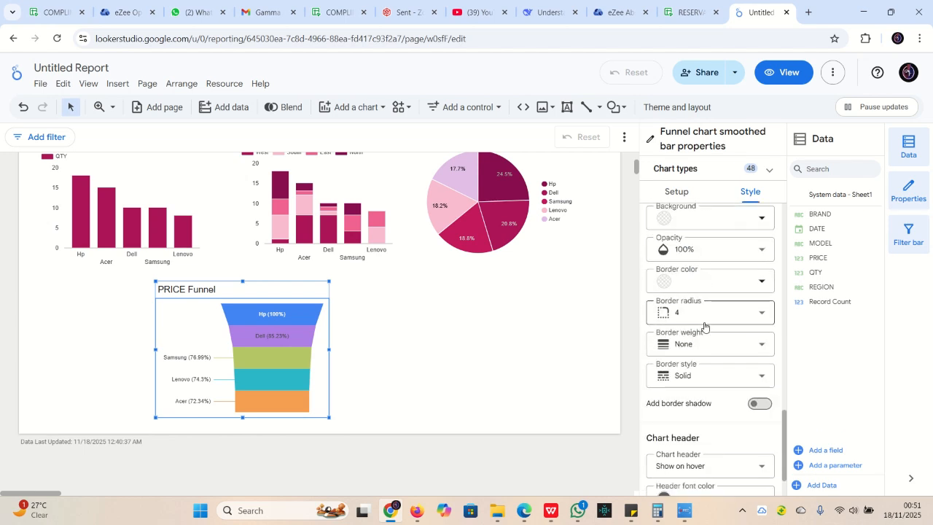
scroll(704, 326, up, 4)
scroll(660, 321, down, 1)
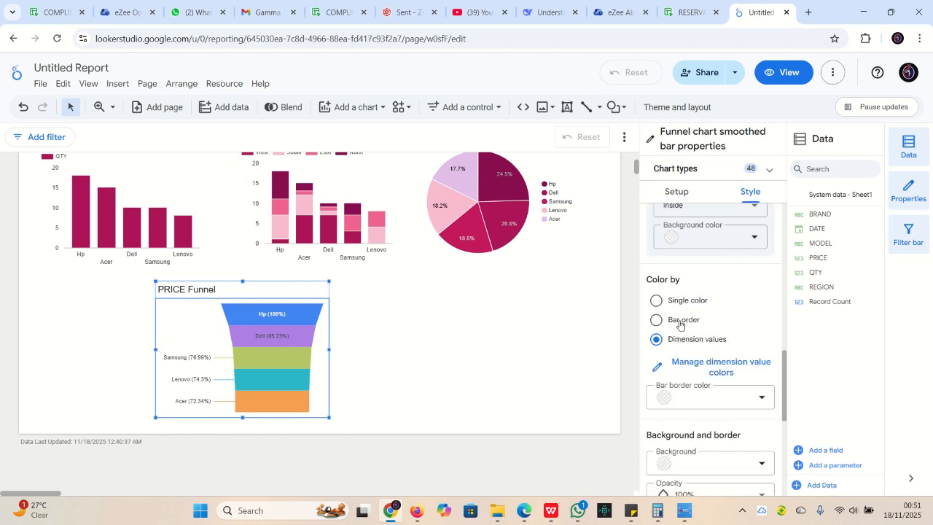
click(655, 300)
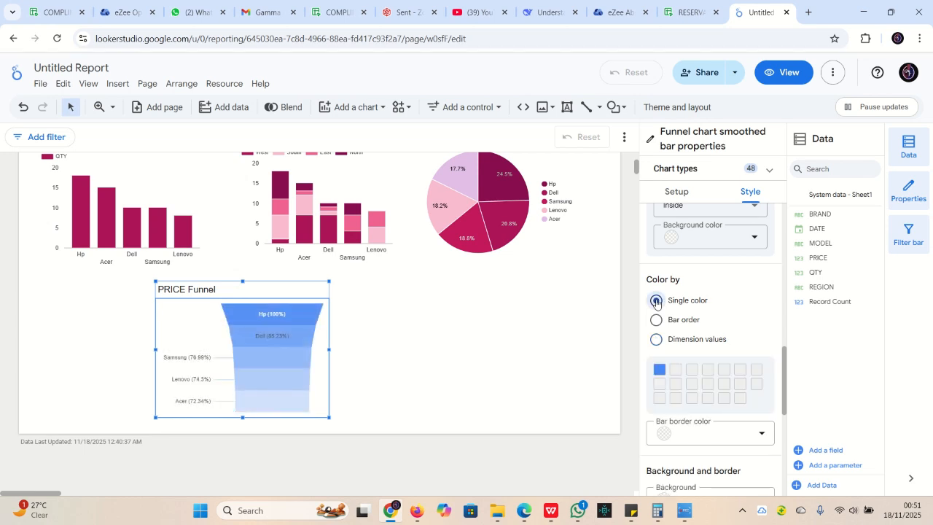
click(659, 370)
click(824, 328)
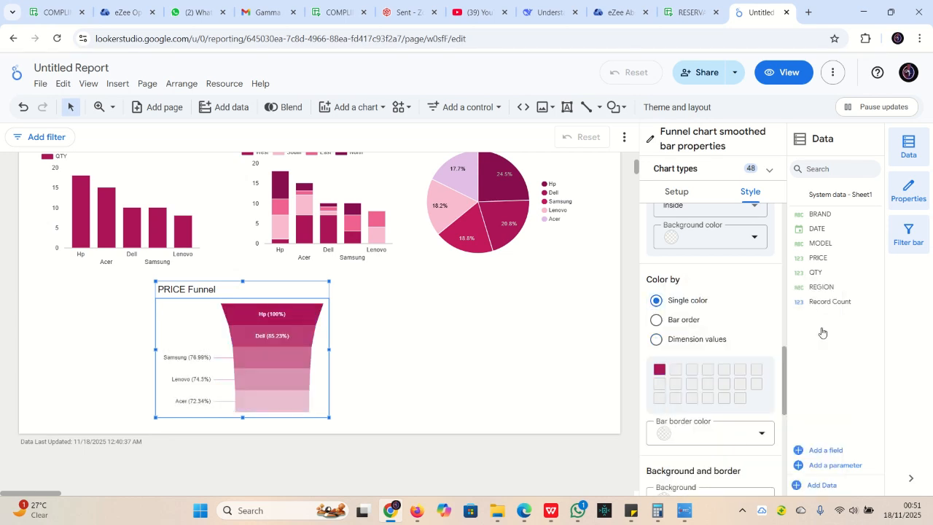
click(412, 346)
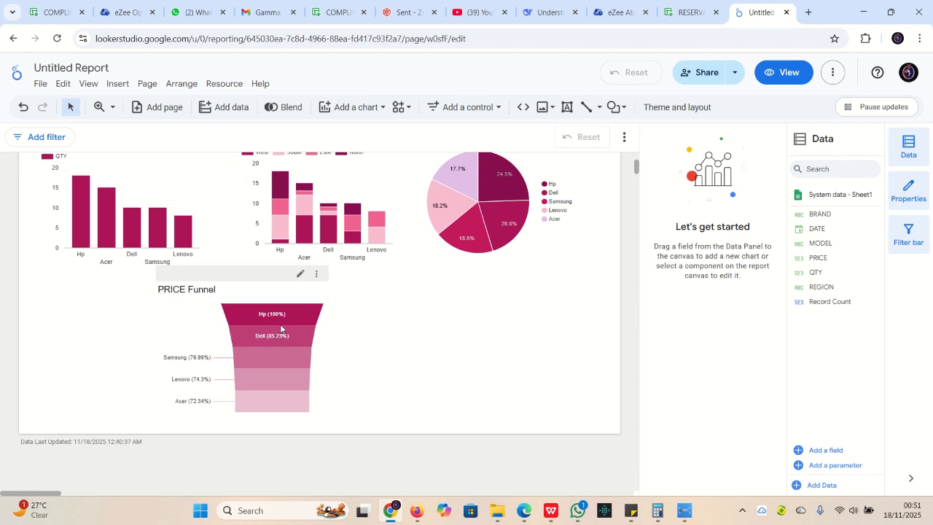
Pick the Time series chart type, ready to place beside the PRICE Funnel
mouse_move(281, 329)
scroll(416, 325, up, 3)
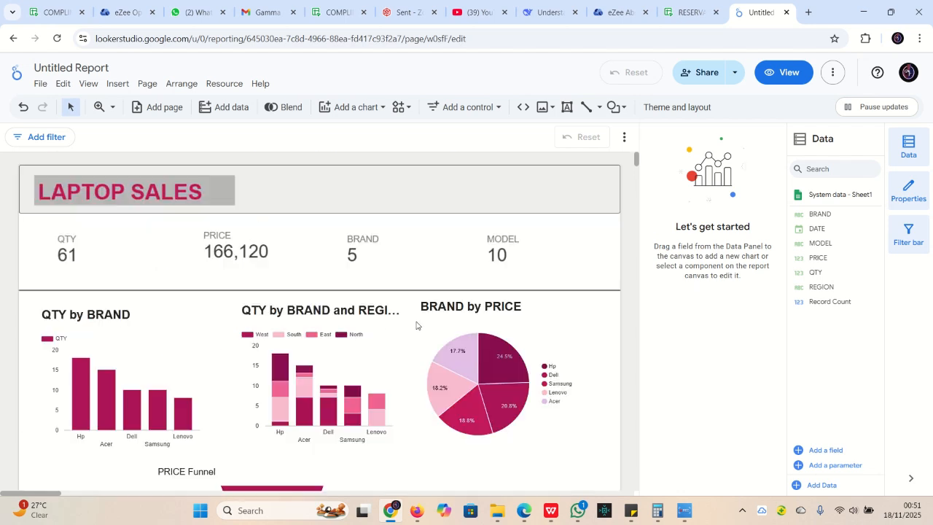
scroll(427, 300, down, 3)
scroll(427, 298, up, 2)
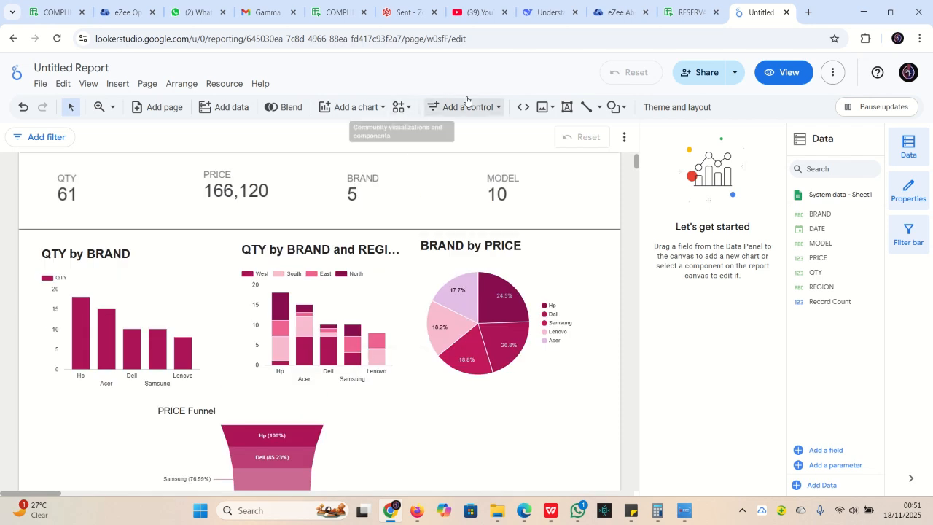
click(368, 110)
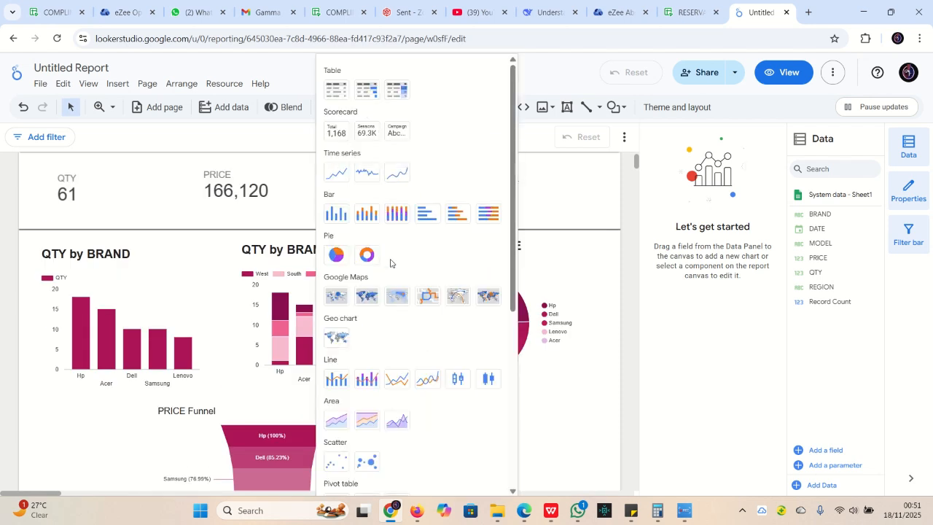
click(337, 173)
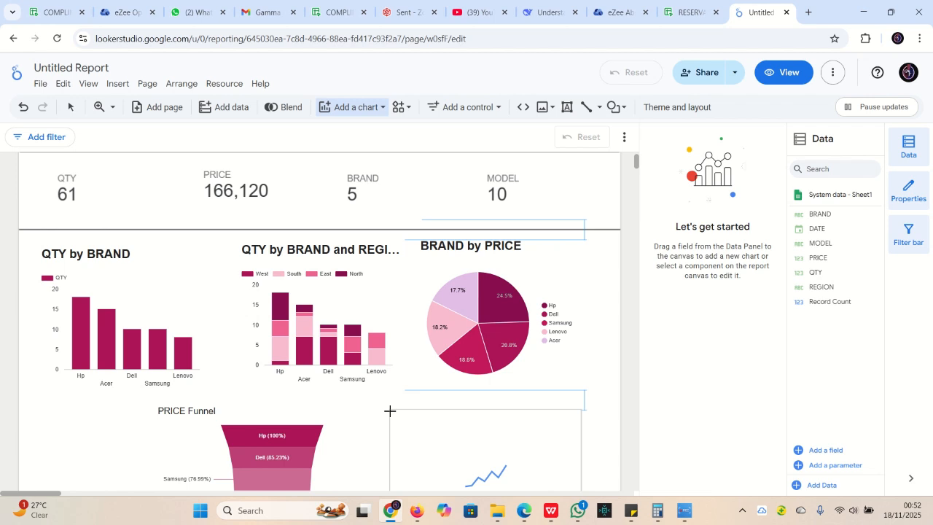
scroll(386, 408, down, 3)
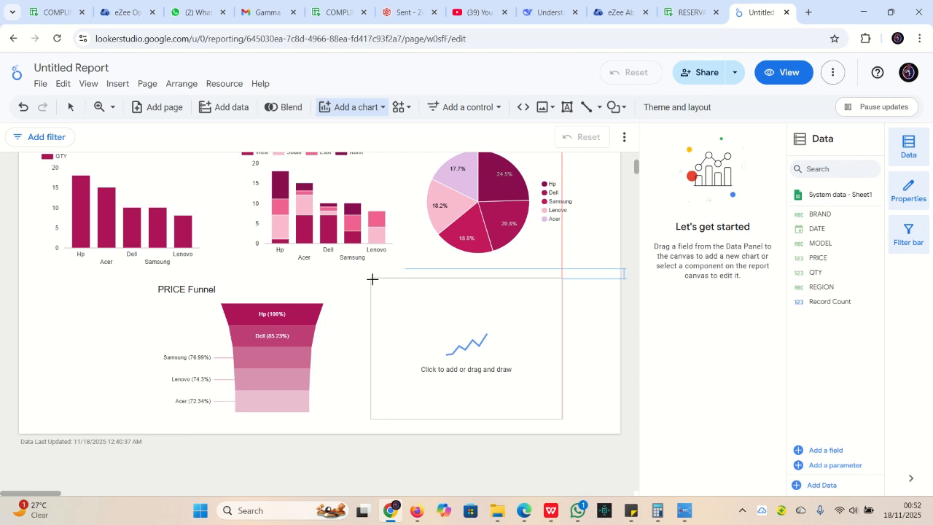
Place the daily QTY time series chart beside the PRICE Funnel and shorten it slightly
click(371, 279)
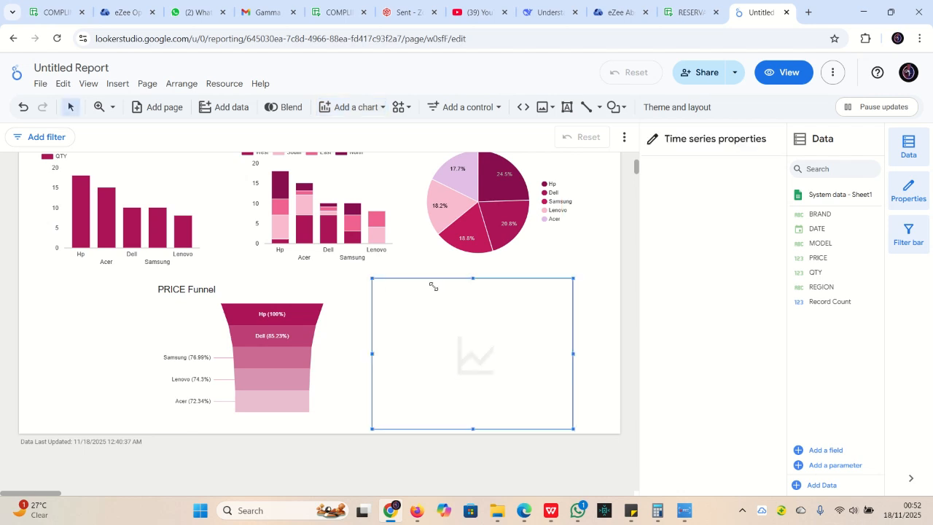
drag(475, 430, 494, 414)
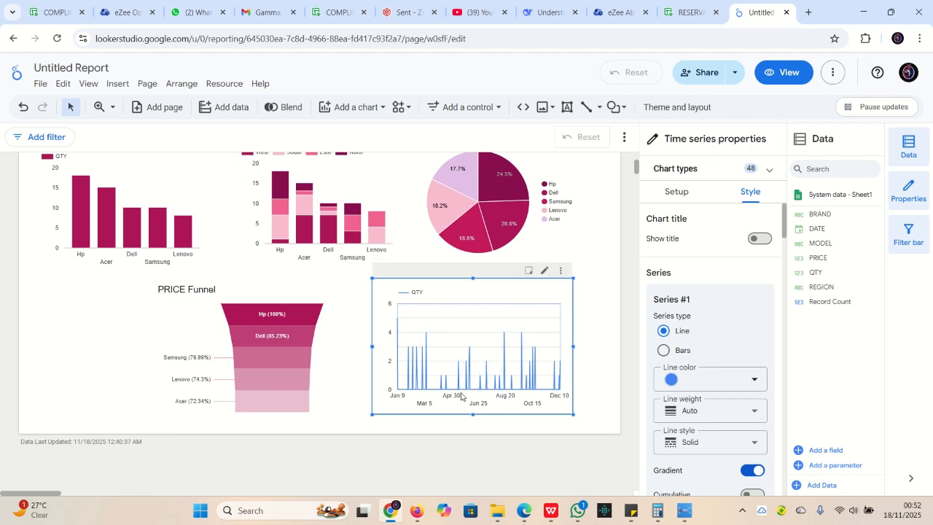
mouse_move(425, 339)
mouse_move(511, 389)
mouse_move(521, 354)
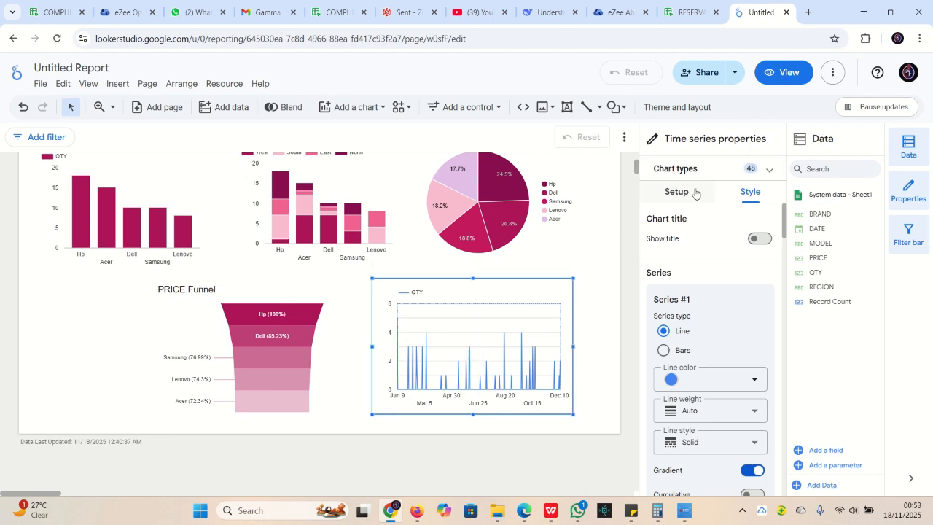
Set the time series chart's grid line colour to white
scroll(712, 271, down, 2)
scroll(721, 292, down, 8)
scroll(711, 342, down, 10)
scroll(711, 353, up, 3)
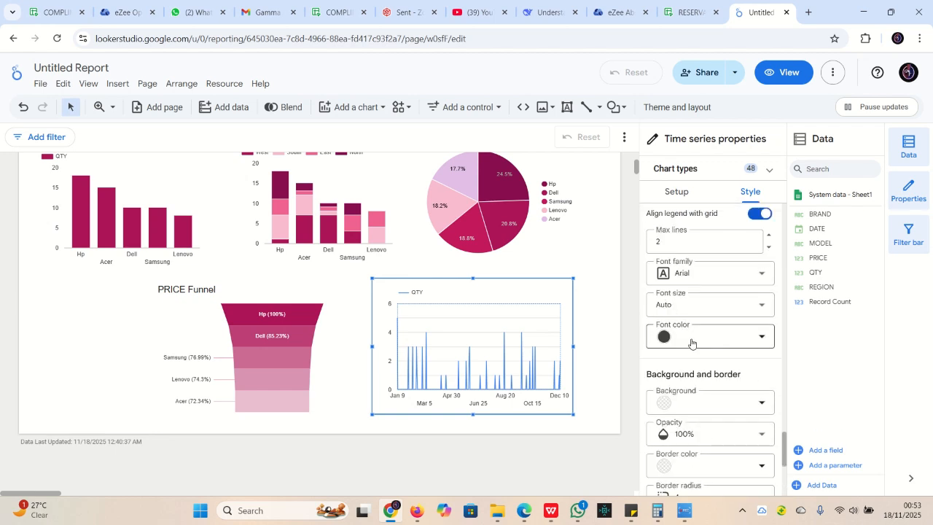
scroll(692, 350, down, 3)
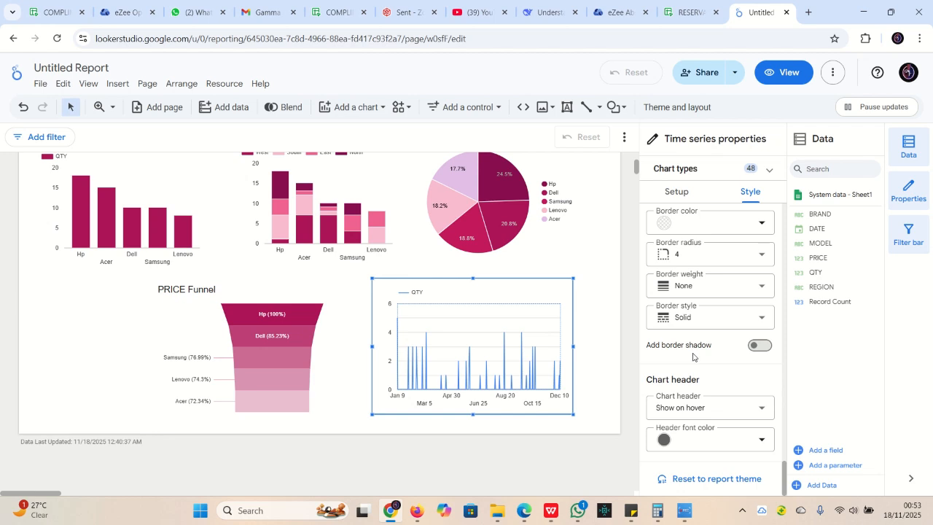
scroll(692, 356, up, 8)
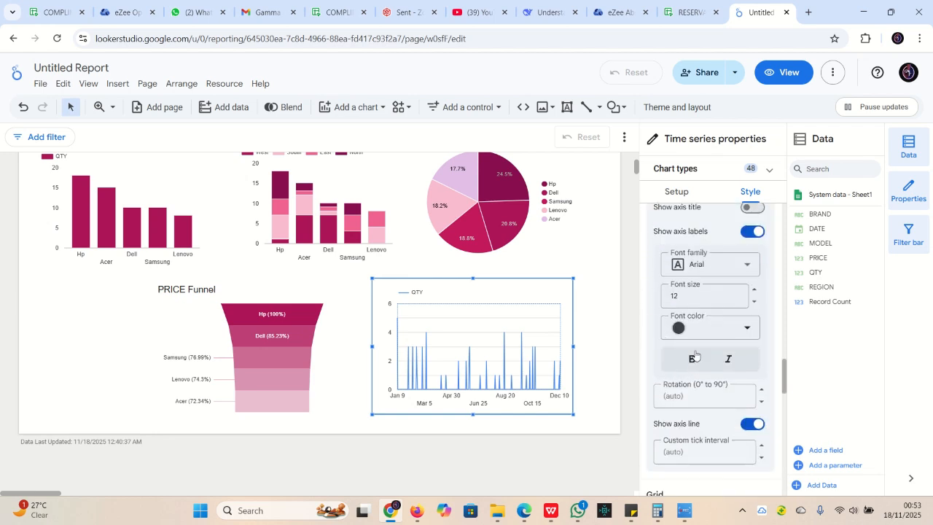
scroll(694, 355, down, 4)
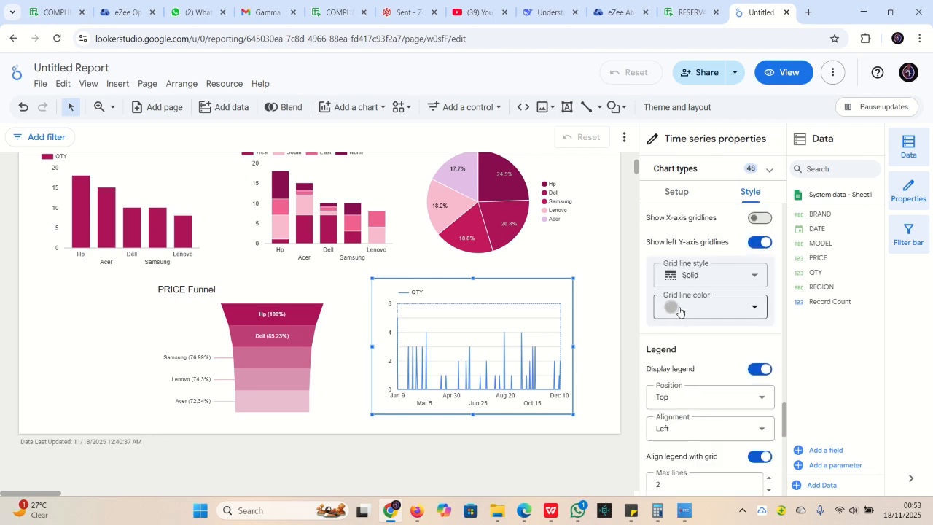
click(735, 315)
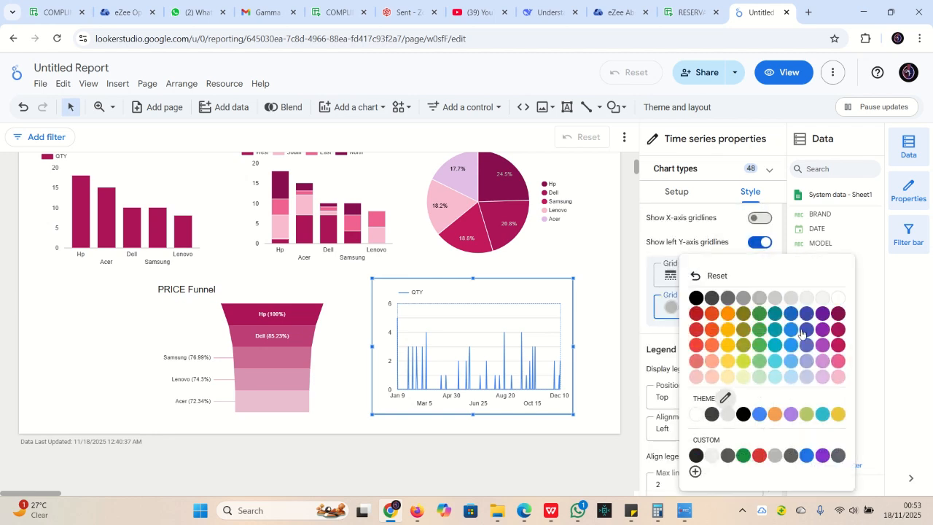
click(840, 298)
Change the Series #1 QTY line colour from blue to magenta
scroll(714, 314, up, 3)
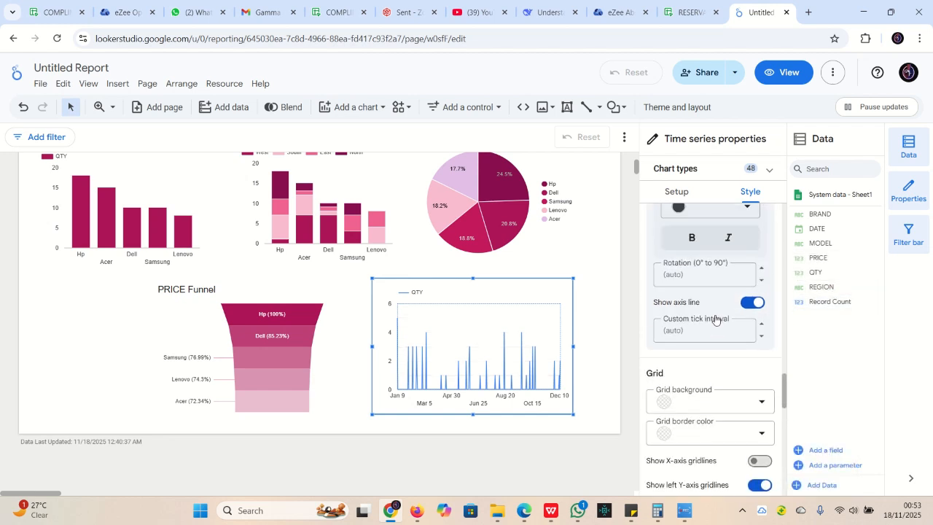
scroll(713, 315, up, 5)
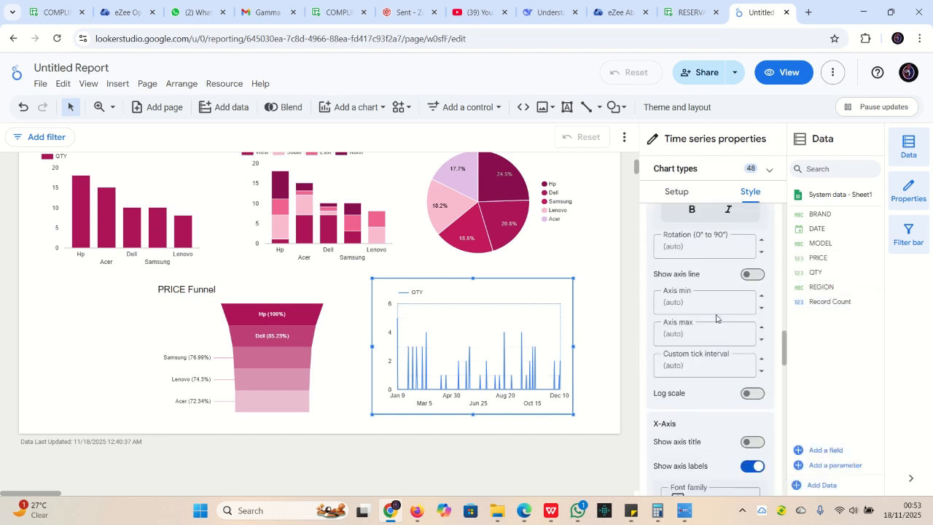
scroll(716, 315, up, 8)
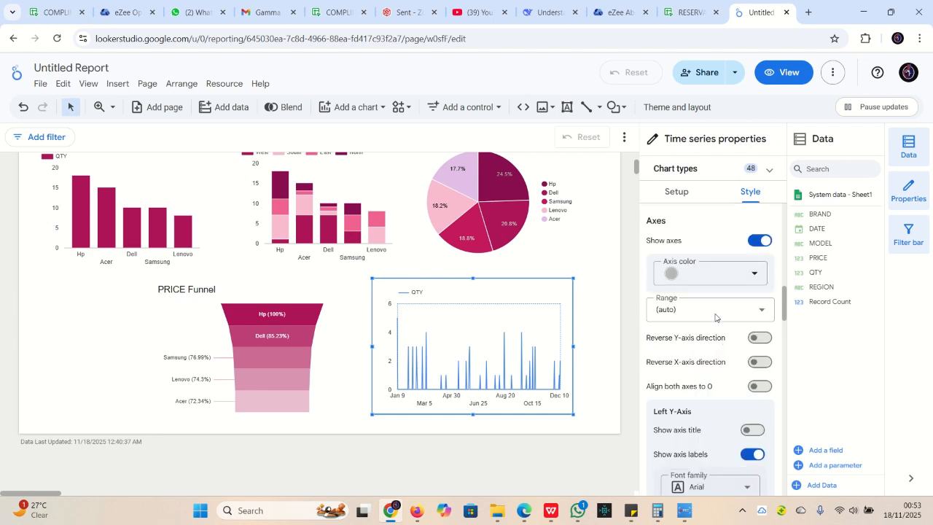
scroll(715, 318, up, 5)
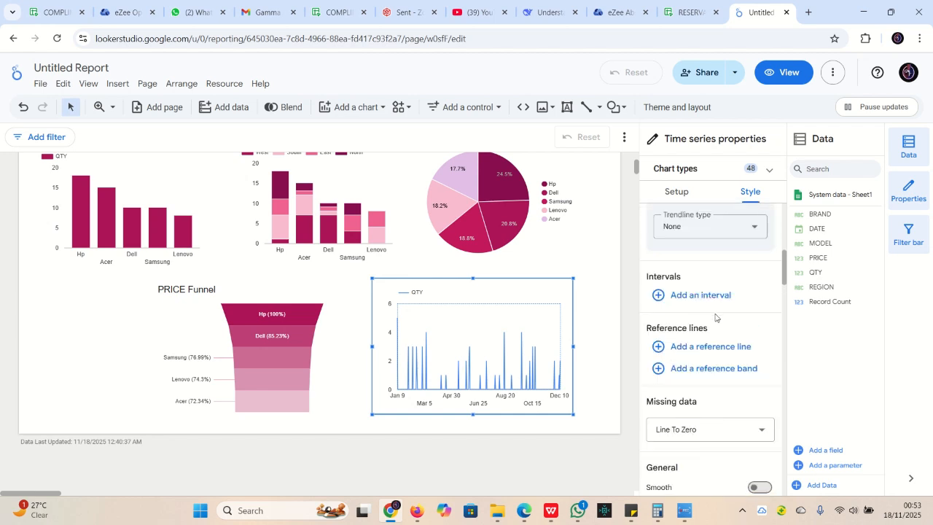
scroll(715, 318, up, 6)
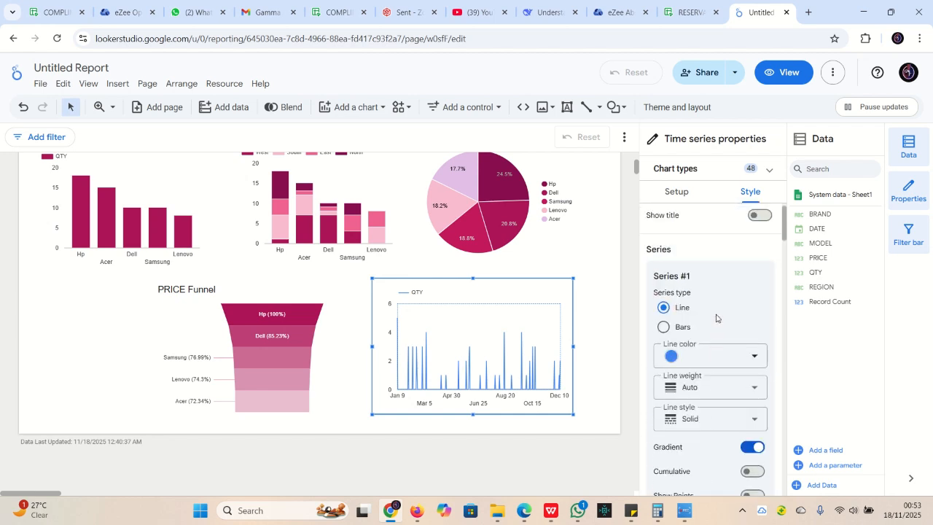
click(671, 356)
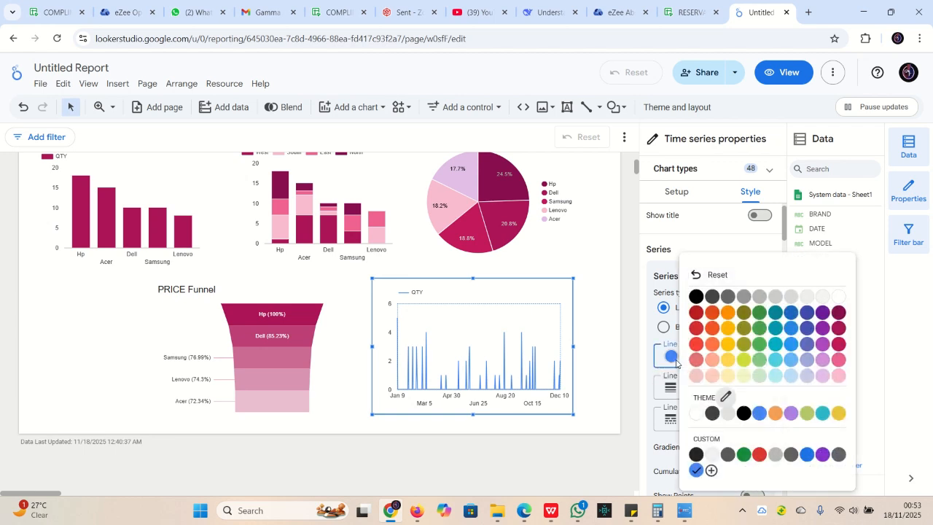
click(838, 344)
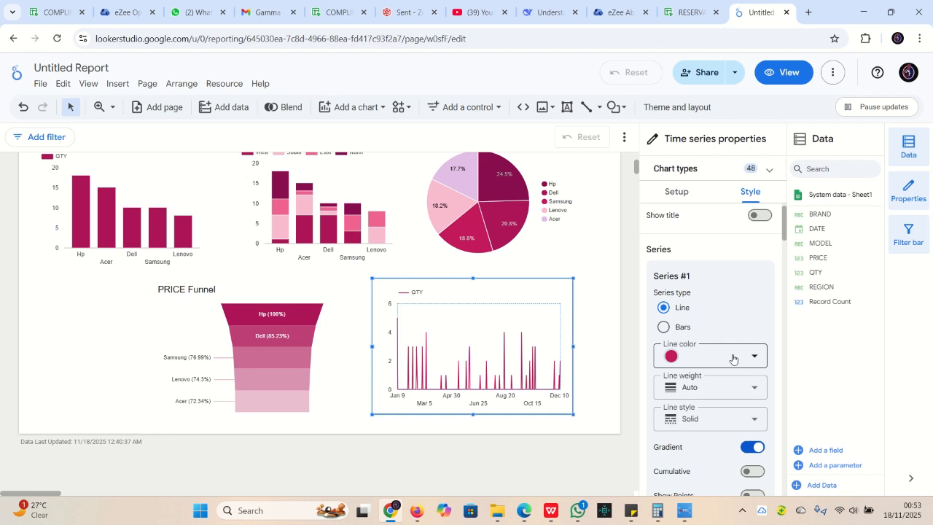
scroll(738, 318, up, 1)
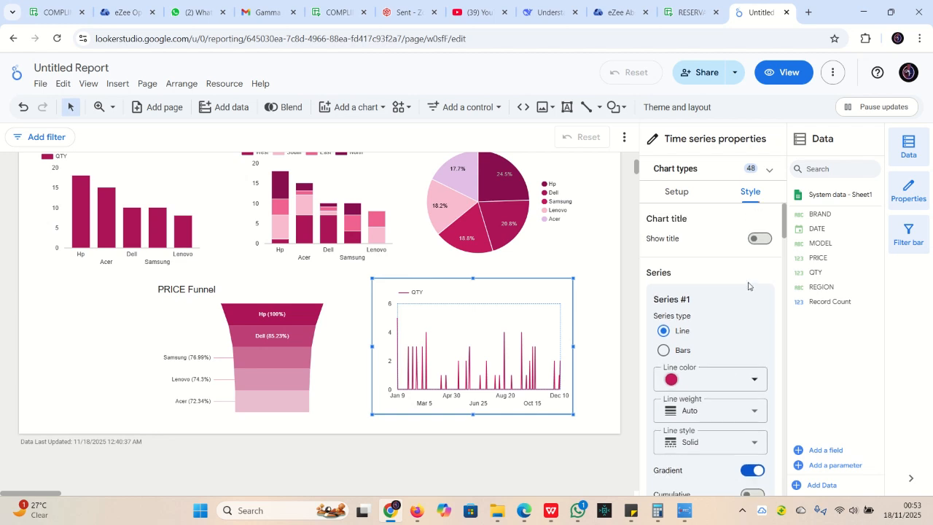
Turn on the time series chart's 'QTY over time' title, then select the pie chart
click(758, 239)
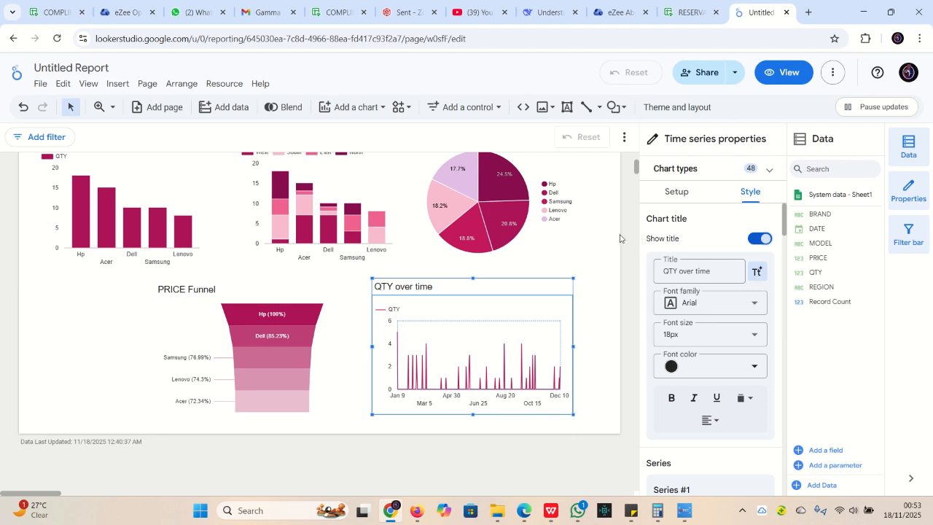
click(595, 262)
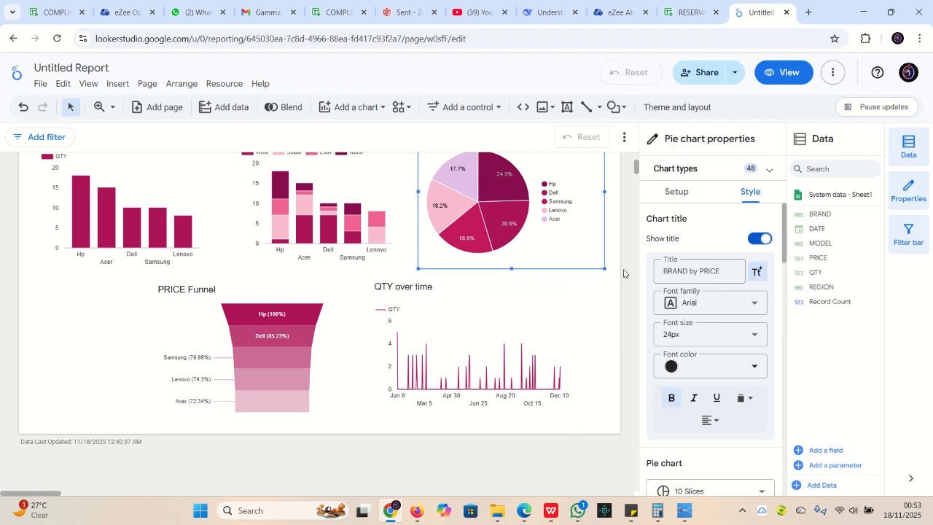
scroll(623, 273, up, 2)
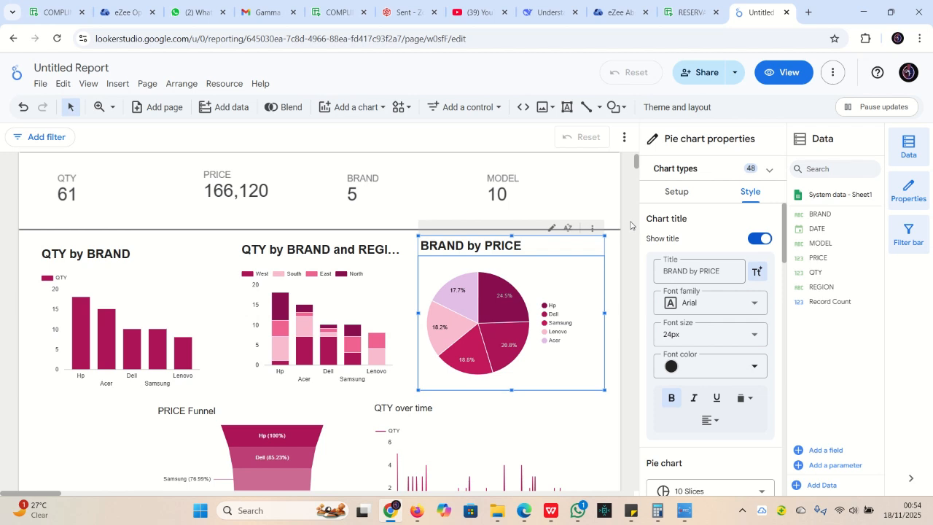
click(625, 196)
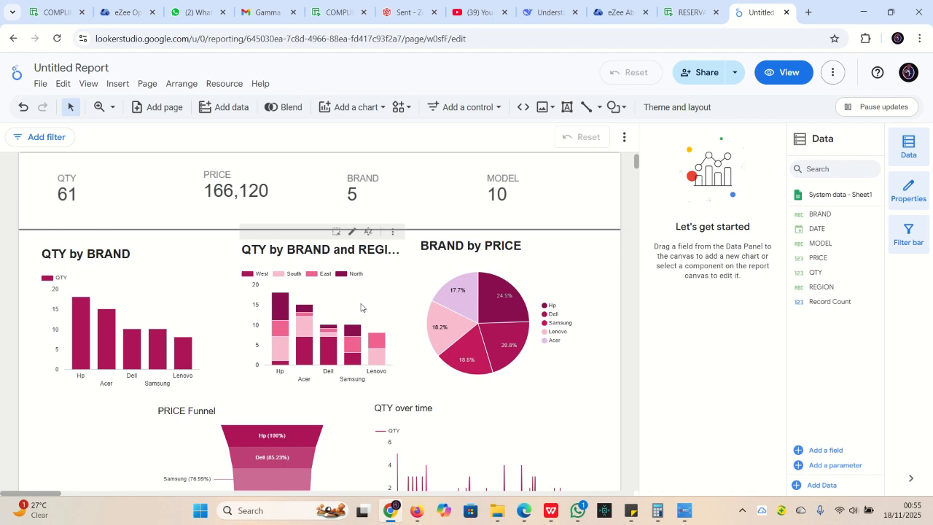
click(328, 357)
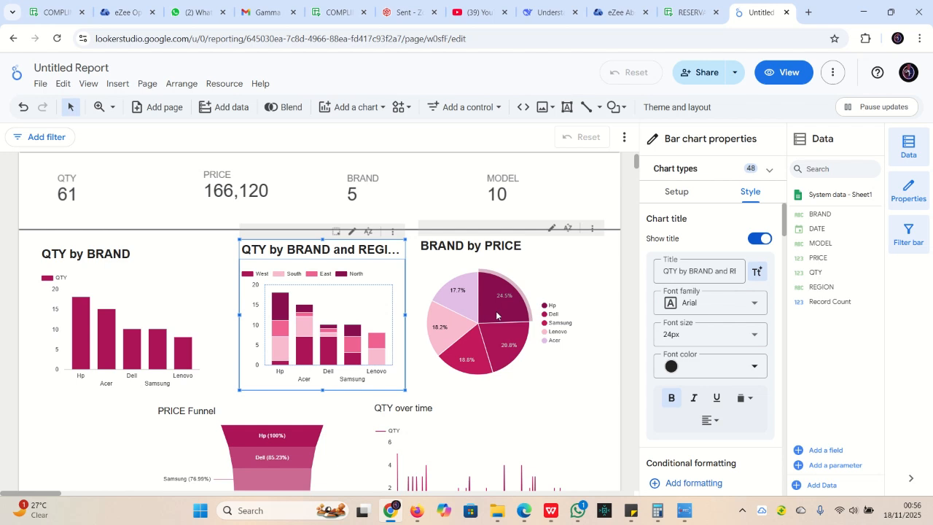
scroll(495, 310, down, 3)
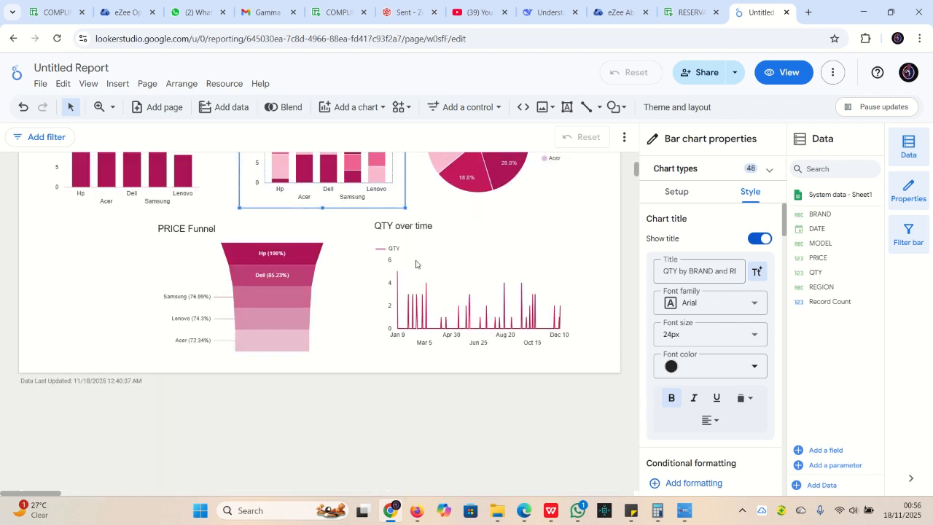
scroll(507, 303, up, 3)
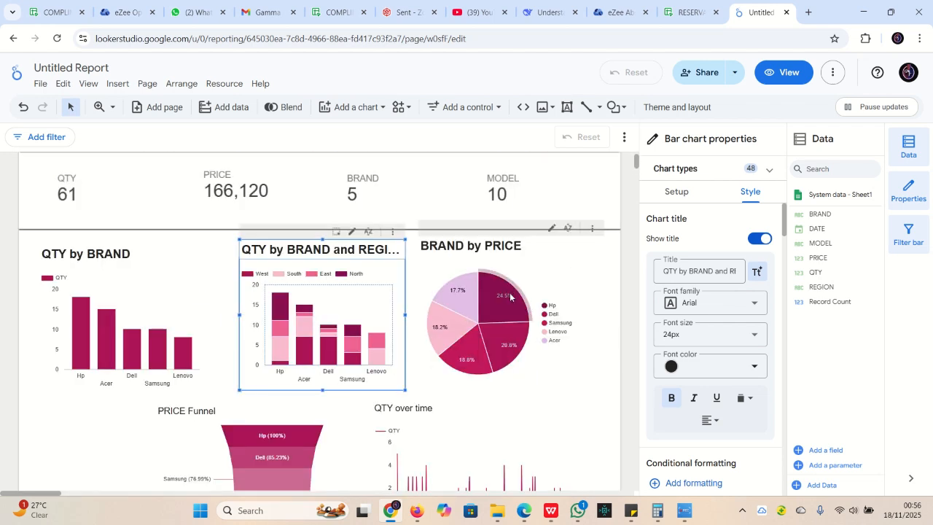